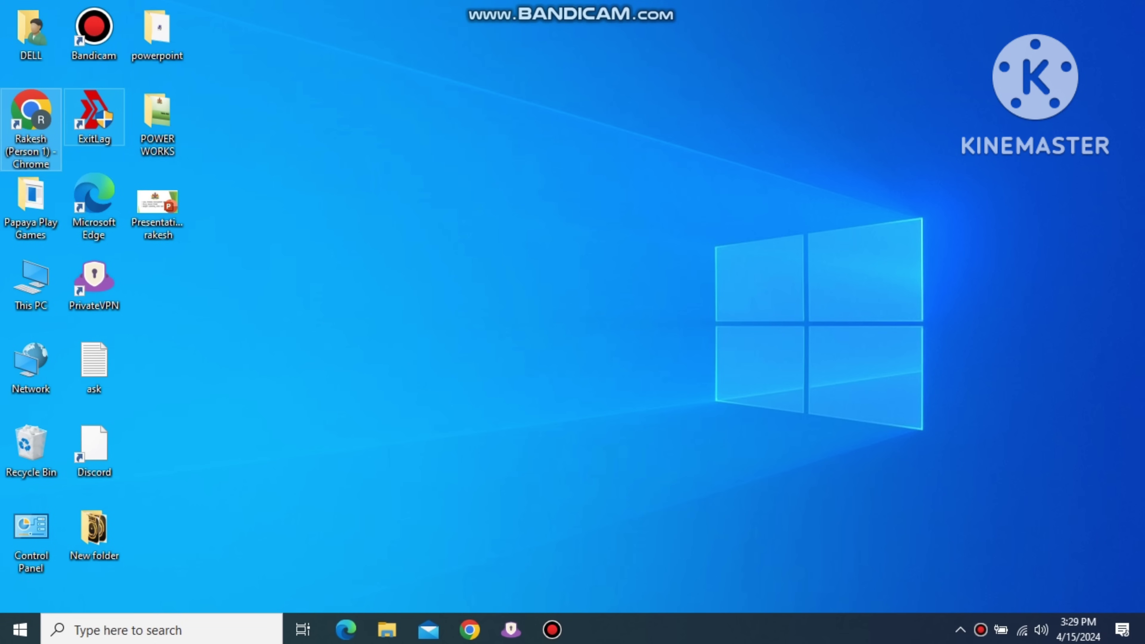
# Launch Google Chrome to a new window on the New Tab page.
pyautogui.press('Return')
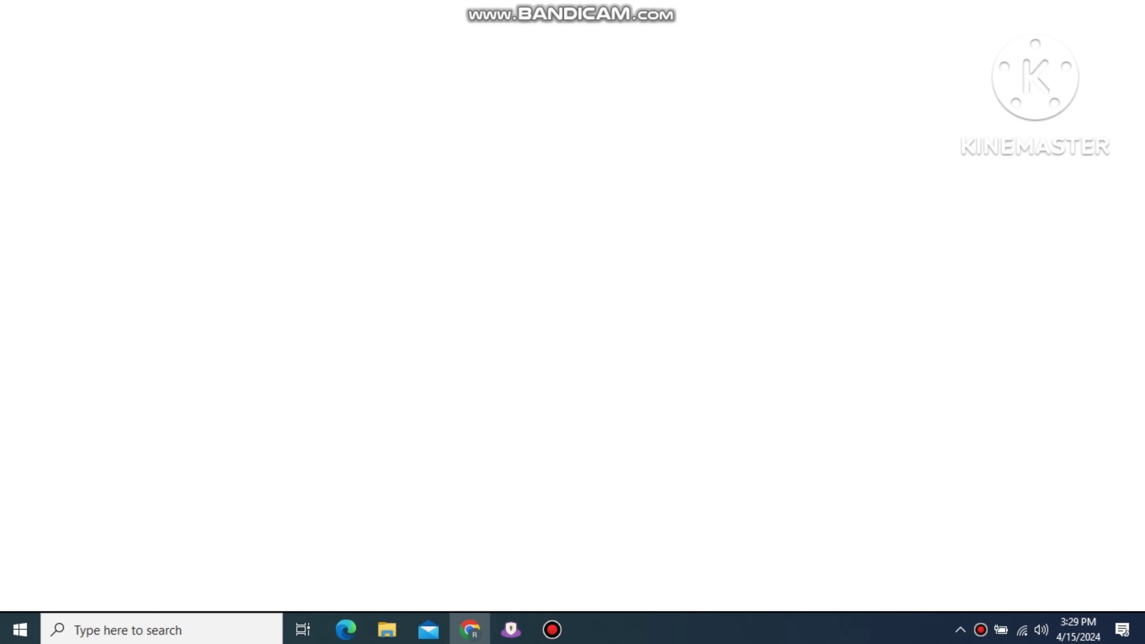
# Run a Google search for 'kpsc'.
pyautogui.click(377, 369)
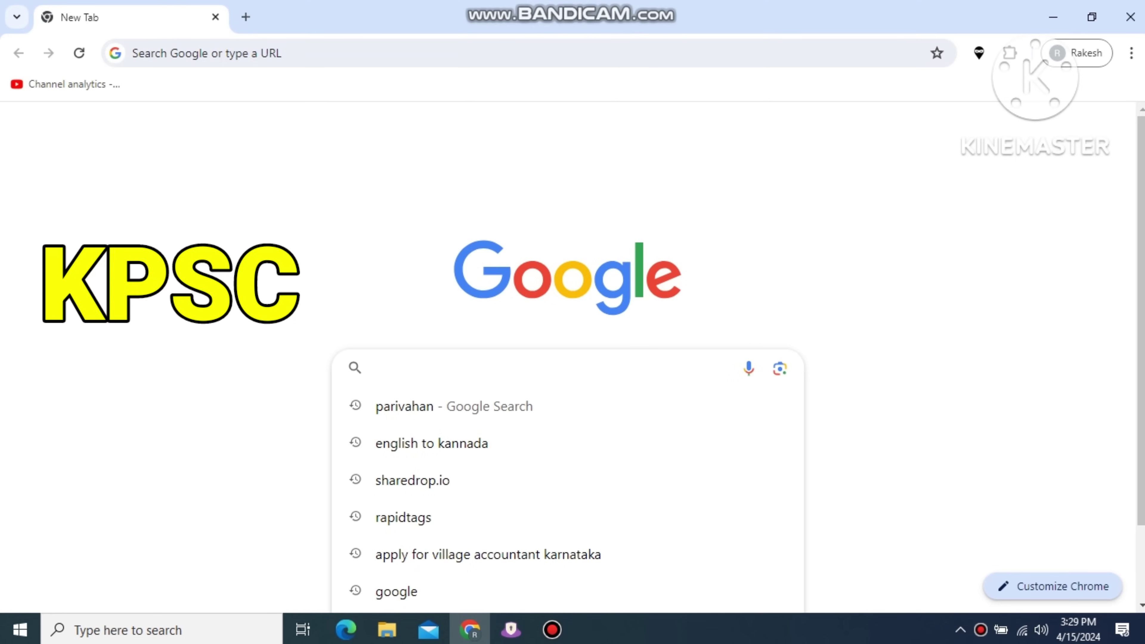
pyautogui.write('kpsc')
pyautogui.press('Return')
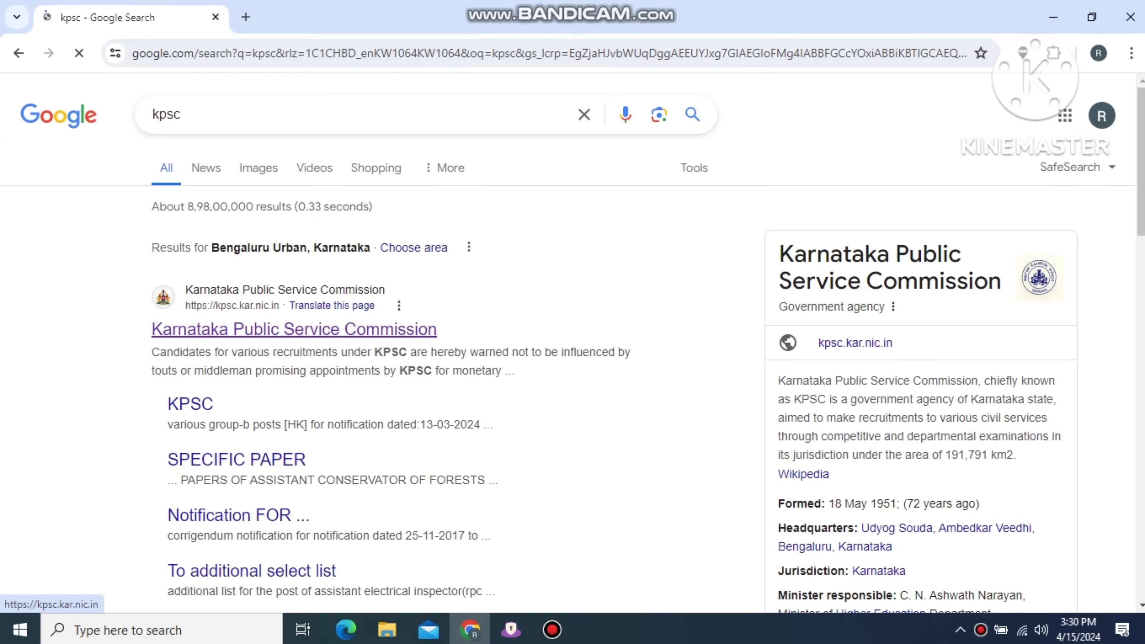
# Follow the KPSC site's 'Apply Online for various notifications' link to the new applicant registration form.
pyautogui.click(294, 329)
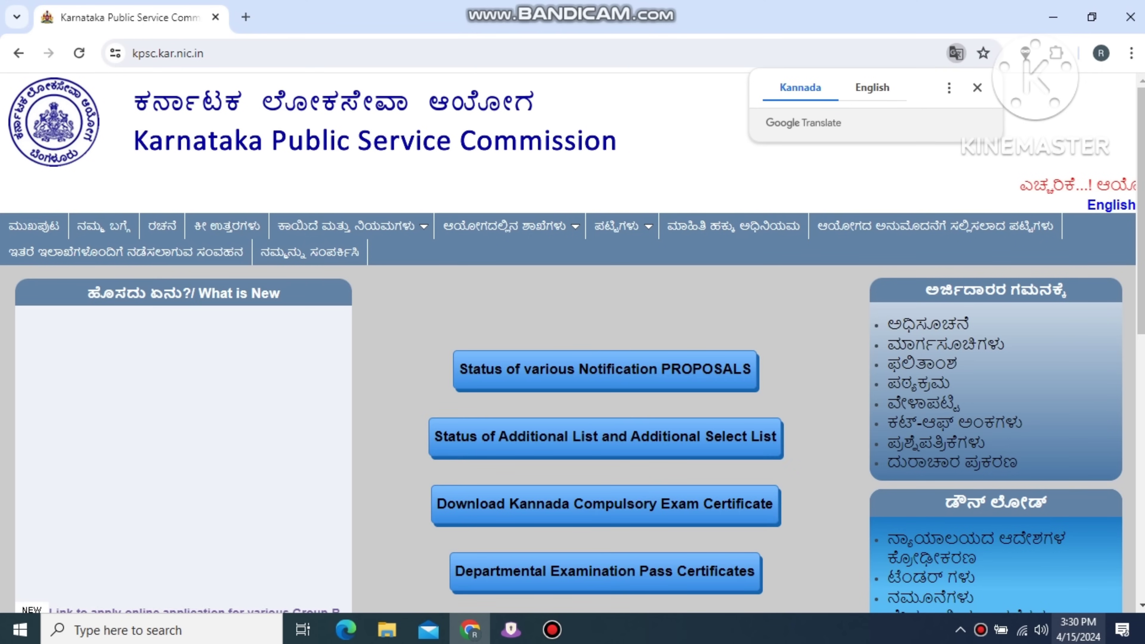
pyautogui.scroll(-8, 573, 343)
pyautogui.scroll(2, 573, 343)
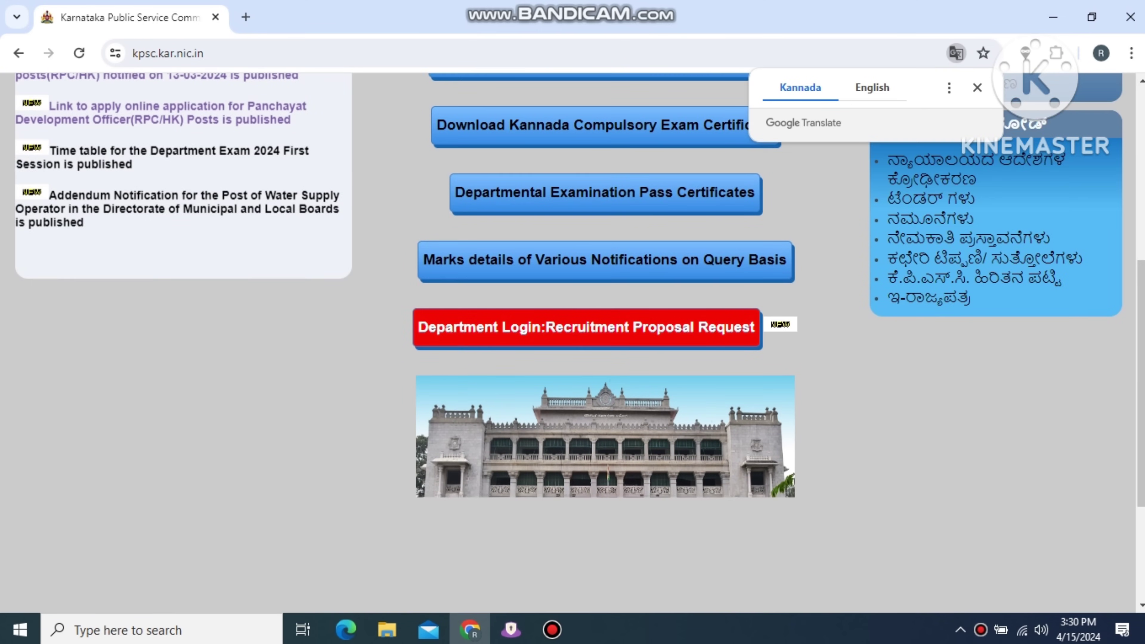
pyautogui.scroll(-5, 573, 343)
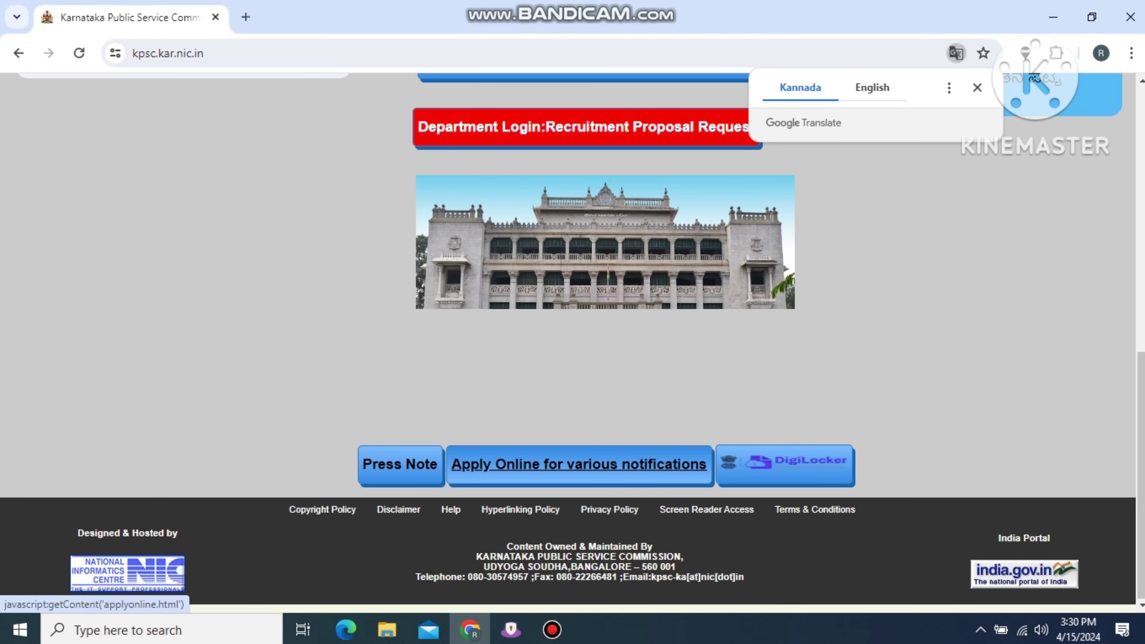
pyautogui.click(579, 465)
pyautogui.scroll(6, 257, 363)
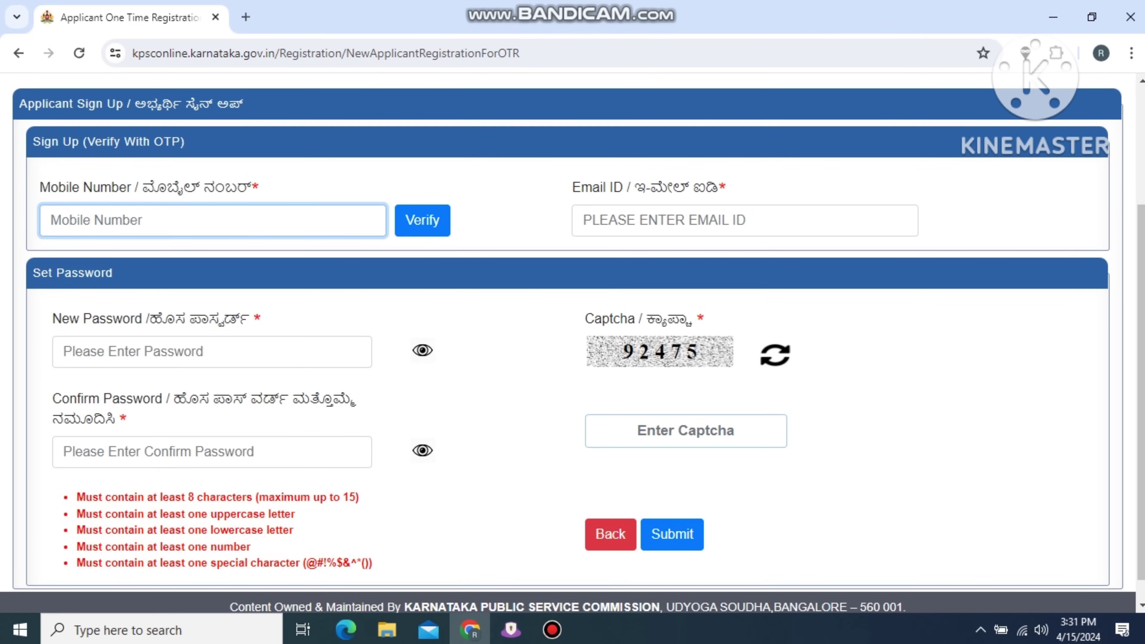
# Enter the applicant's mobile number and paste their e-mail address.
pyautogui.write('819')
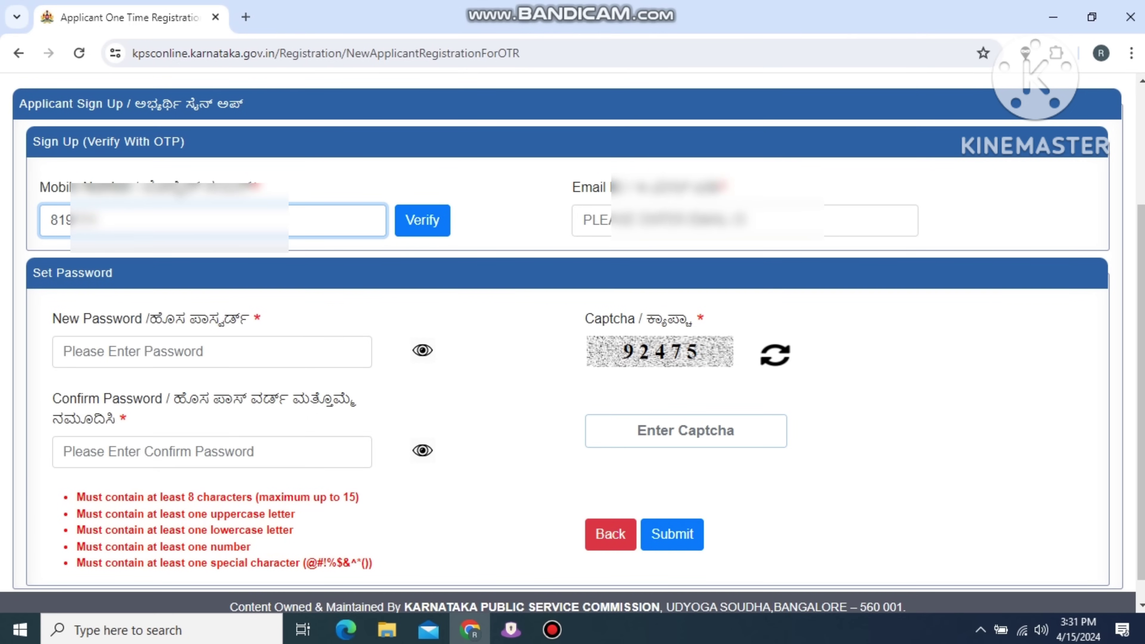
pyautogui.write('0000')
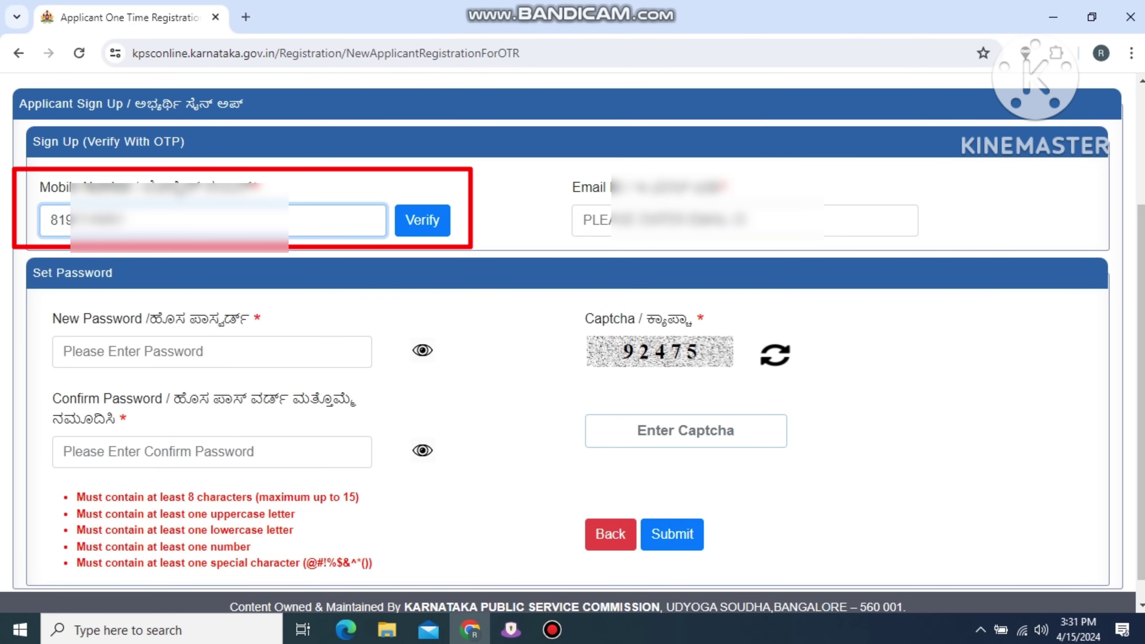
pyautogui.click(586, 220)
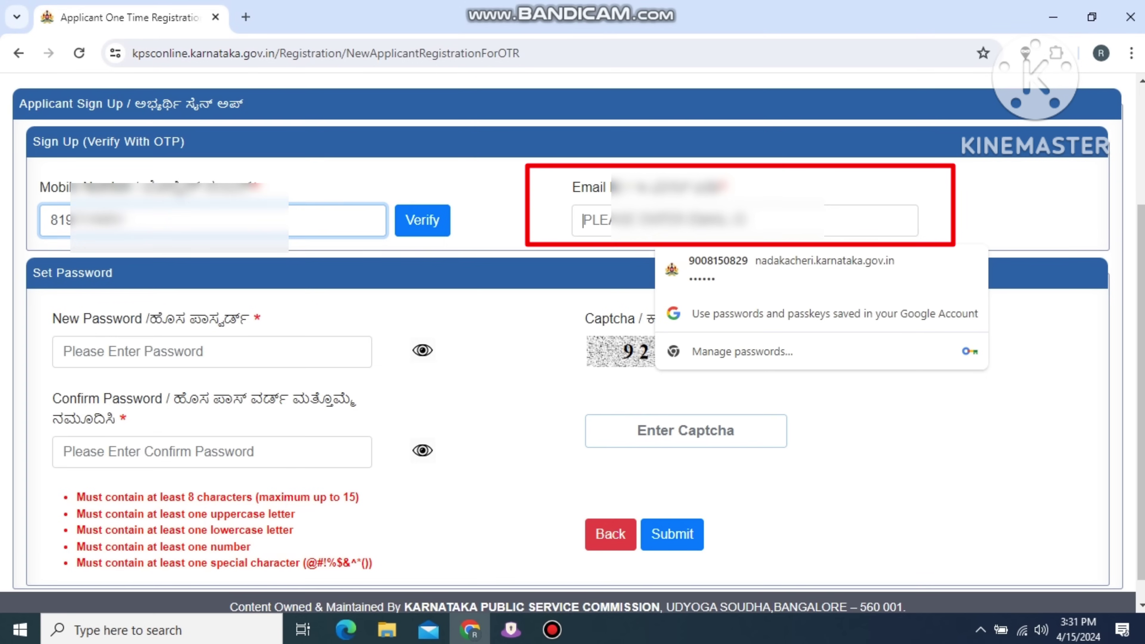
pyautogui.hotkey('ctrl', 'v')
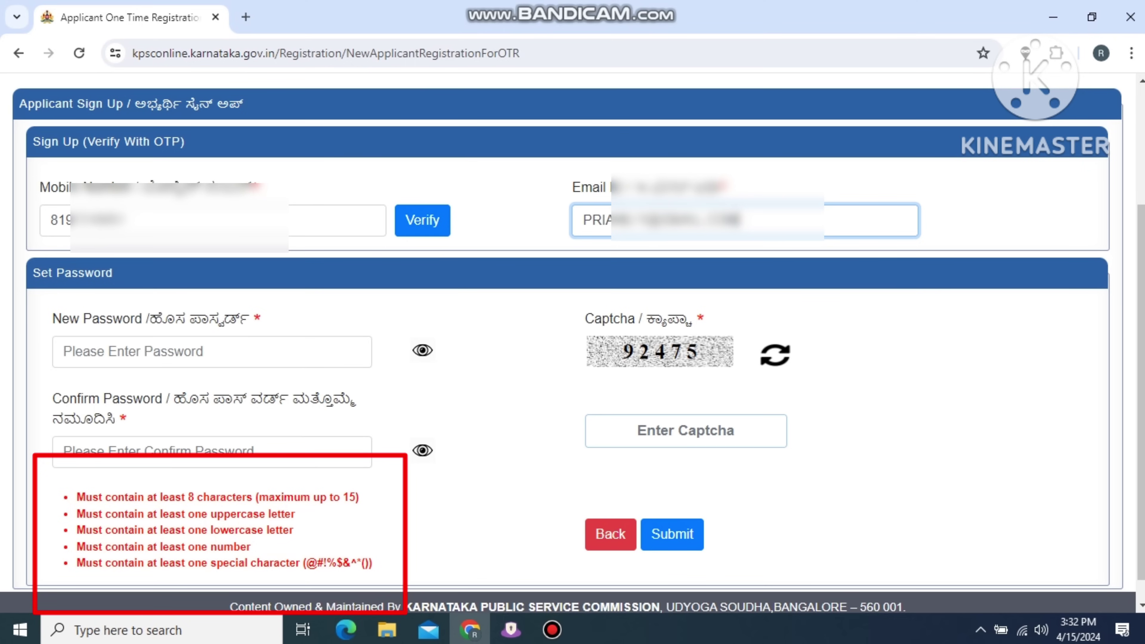
# Enter and confirm the new password, then fill in captcha 92475.
pyautogui.scroll(-1, 572, 343)
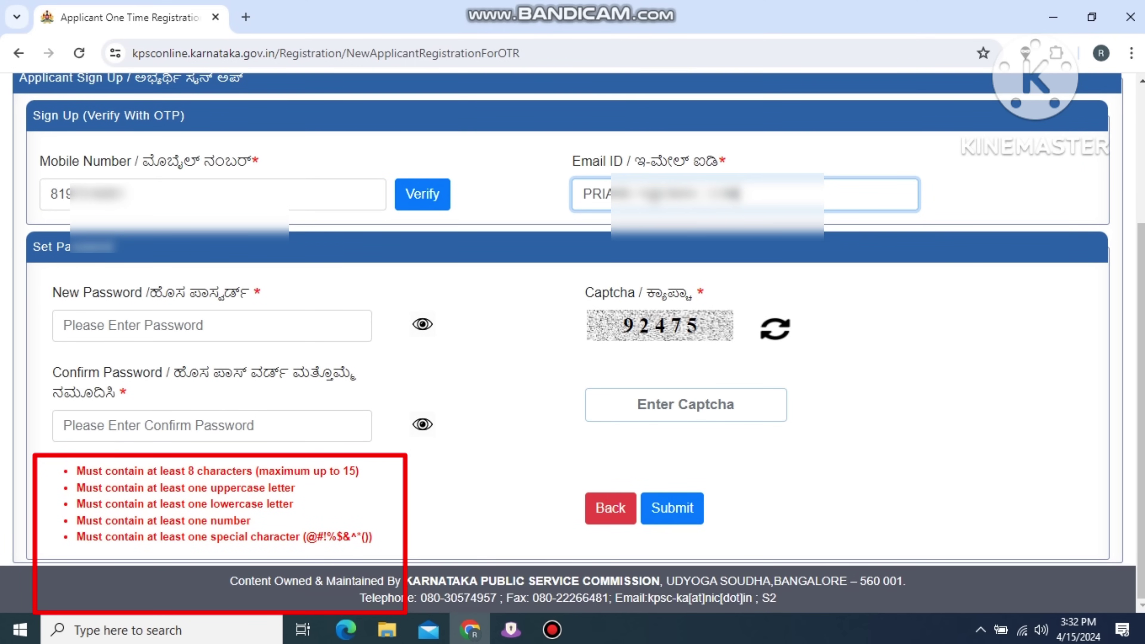
pyautogui.click(212, 325)
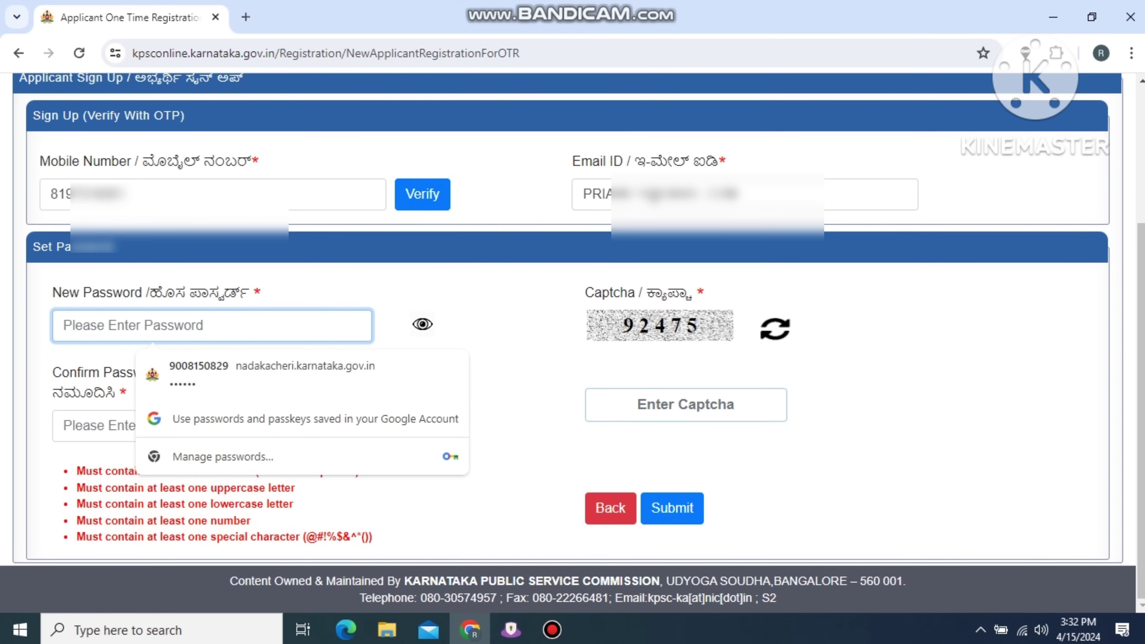
pyautogui.write('Pr')
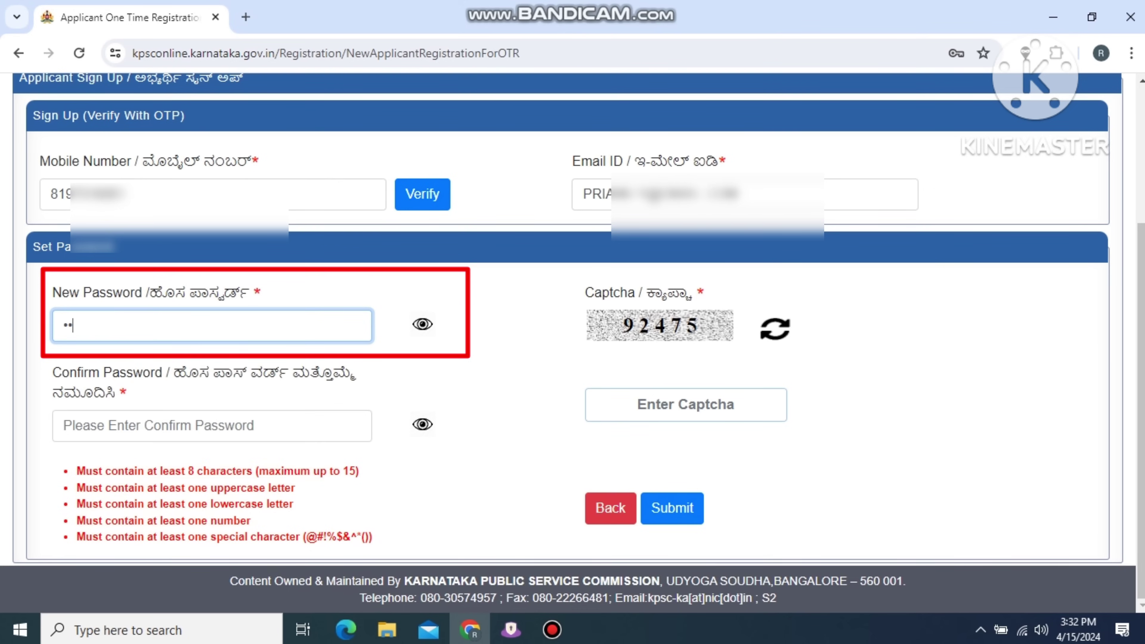
pyautogui.write('•••••••••')
pyautogui.press('Tab')
pyautogui.write('••••••')
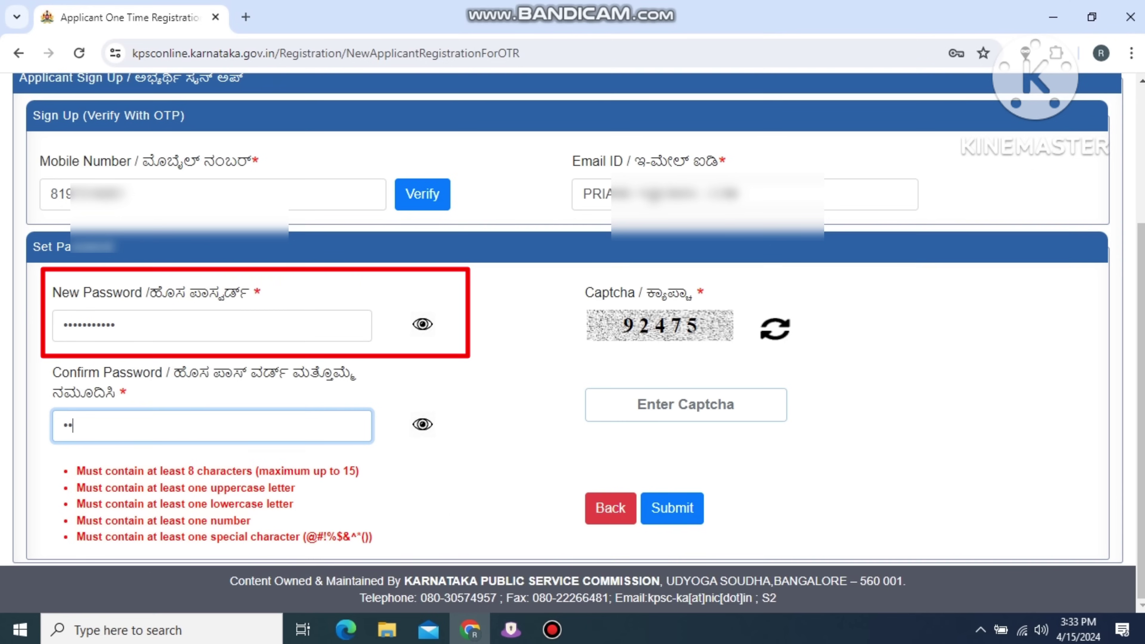
pyautogui.write('•••••')
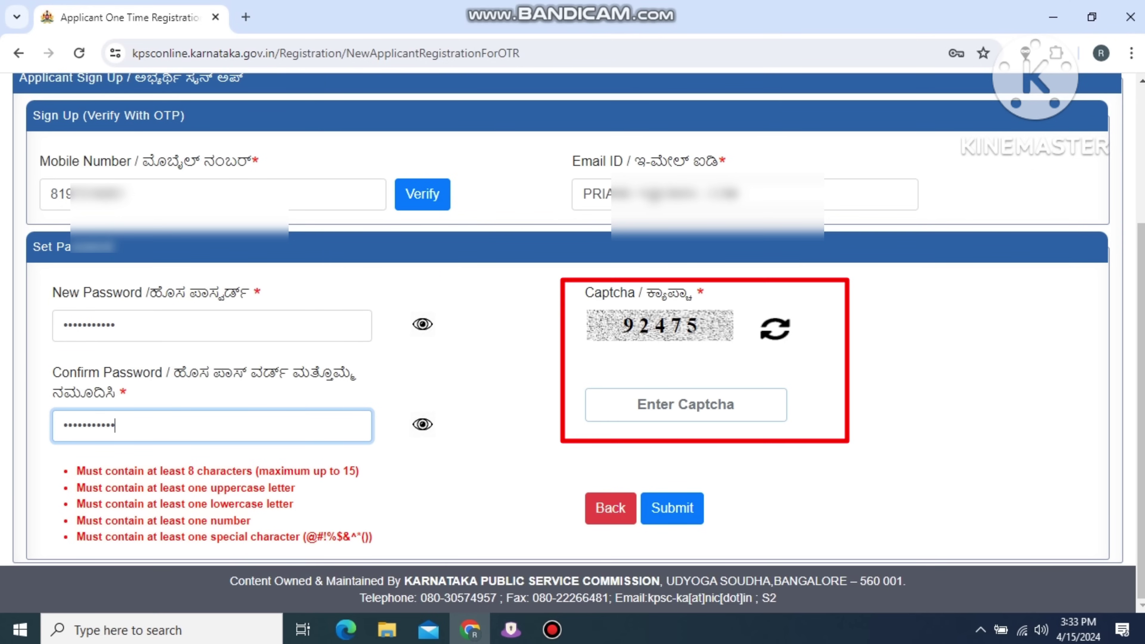
pyautogui.click(686, 404)
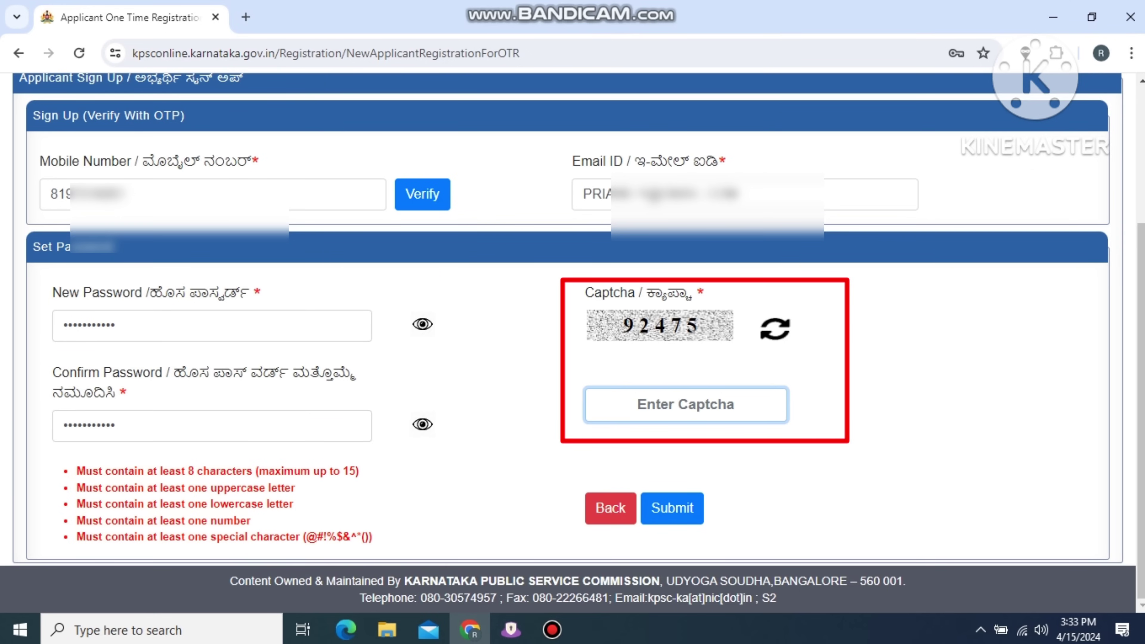
pyautogui.write('92475')
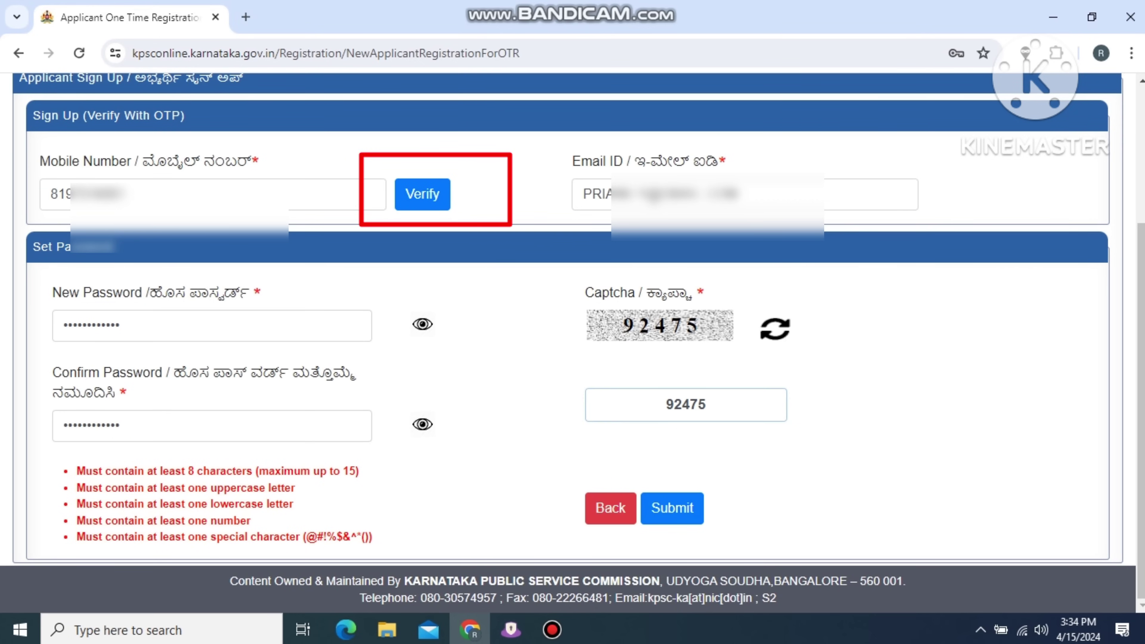
# Verify the mobile number by OTP, submit the sign-up, and acknowledge the enrolment number.
pyautogui.click(423, 193)
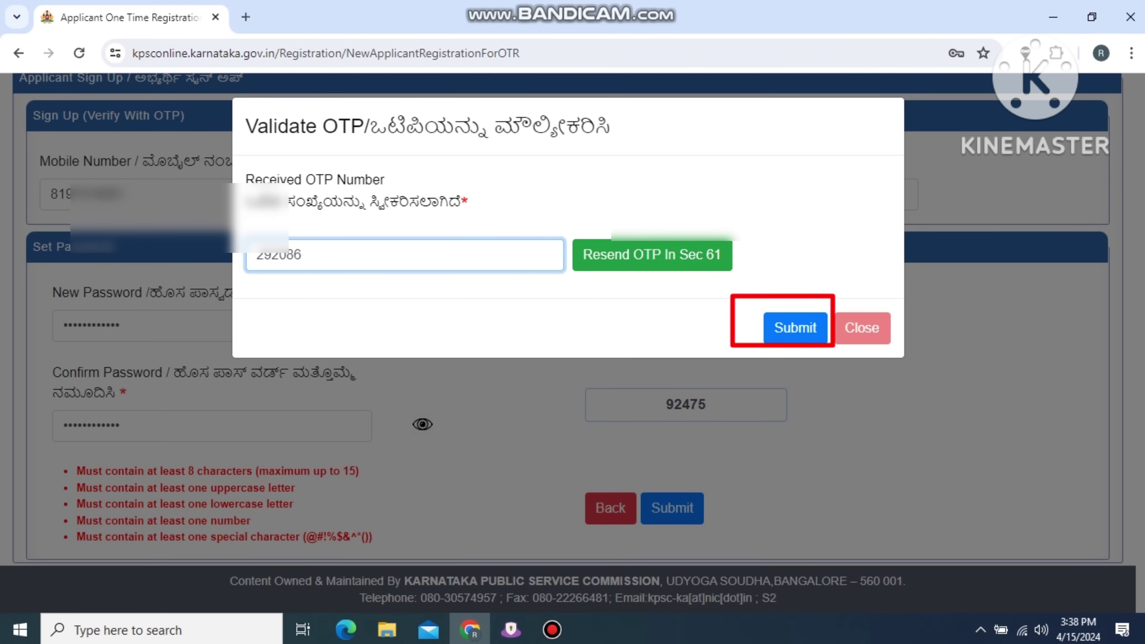
pyautogui.click(795, 327)
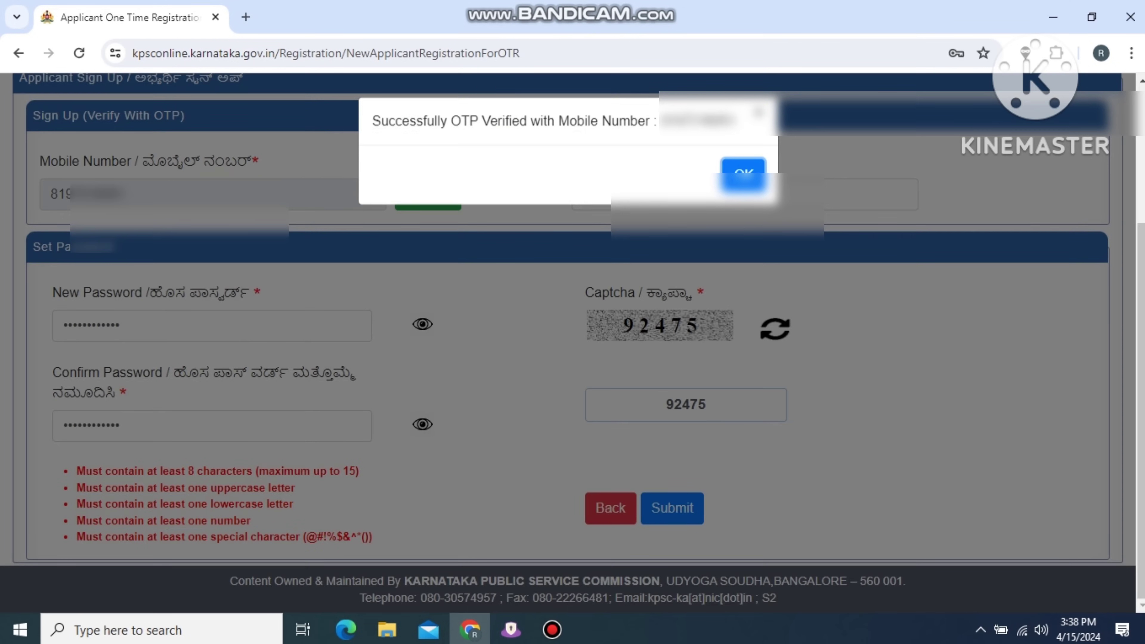
pyautogui.press('Return')
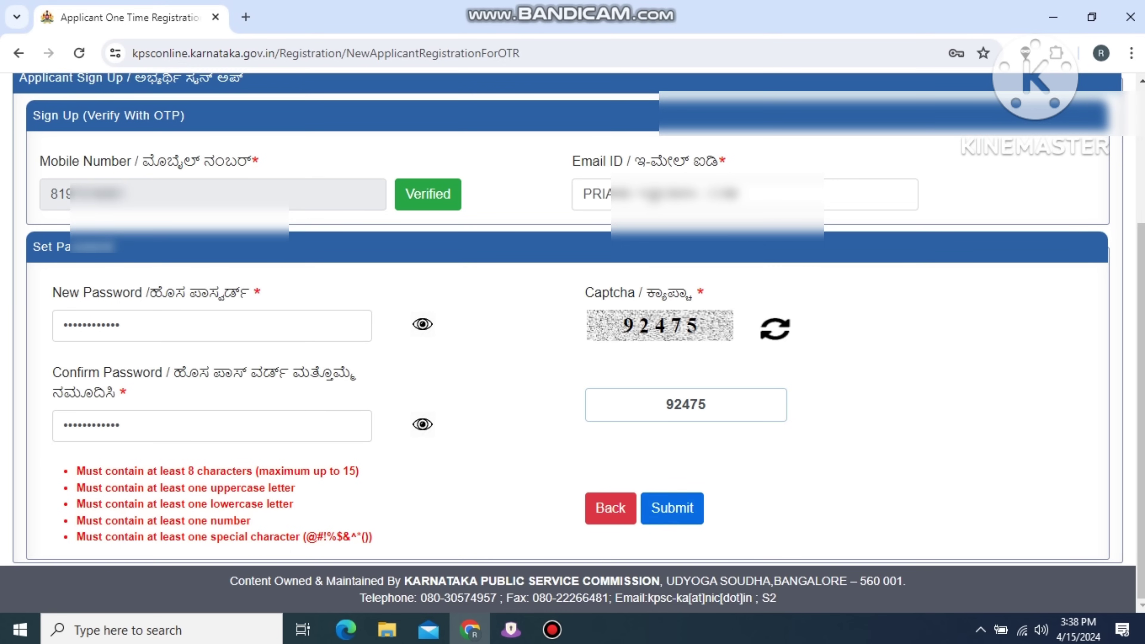
pyautogui.press('Return')
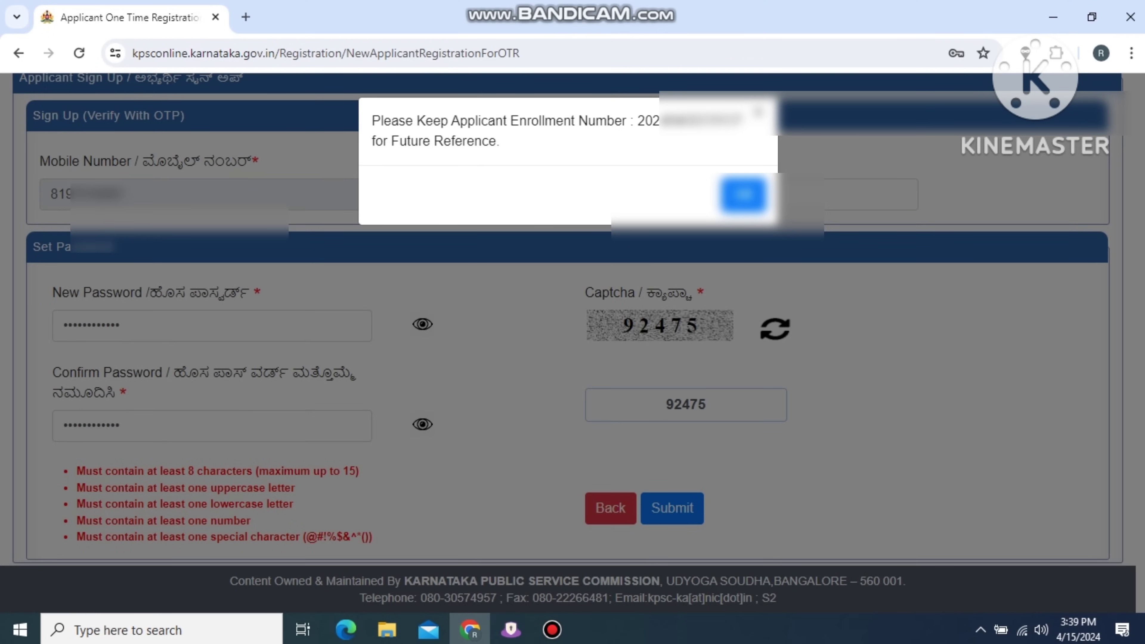
pyautogui.press('Return')
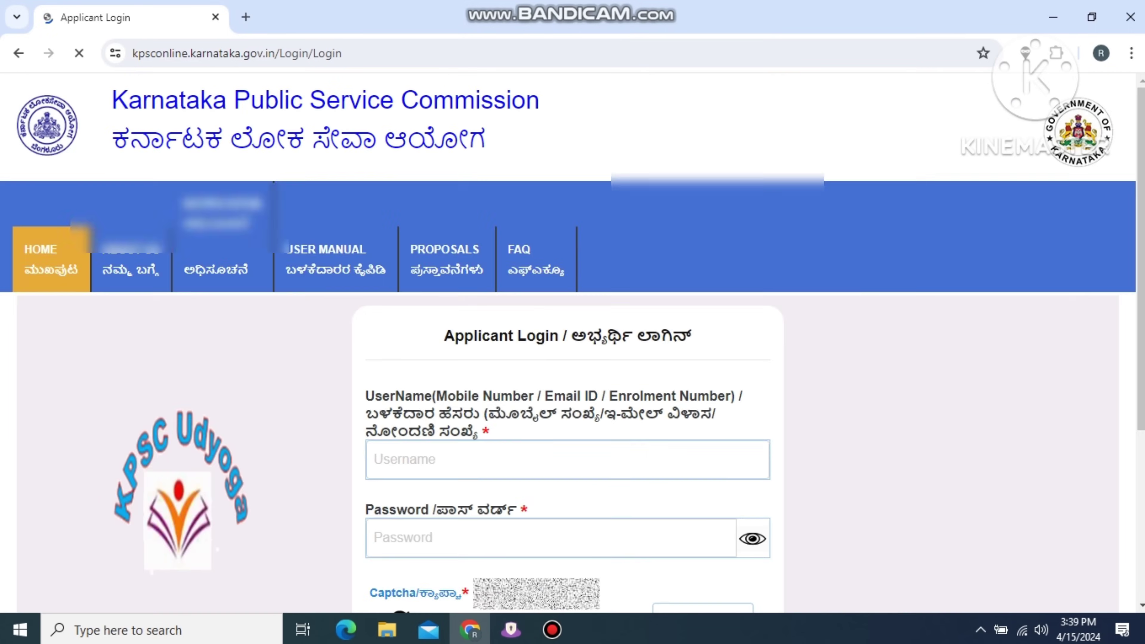
# Log in with captcha 29533 and acknowledge the online application instructions.
pyautogui.scroll(-3, 572, 341)
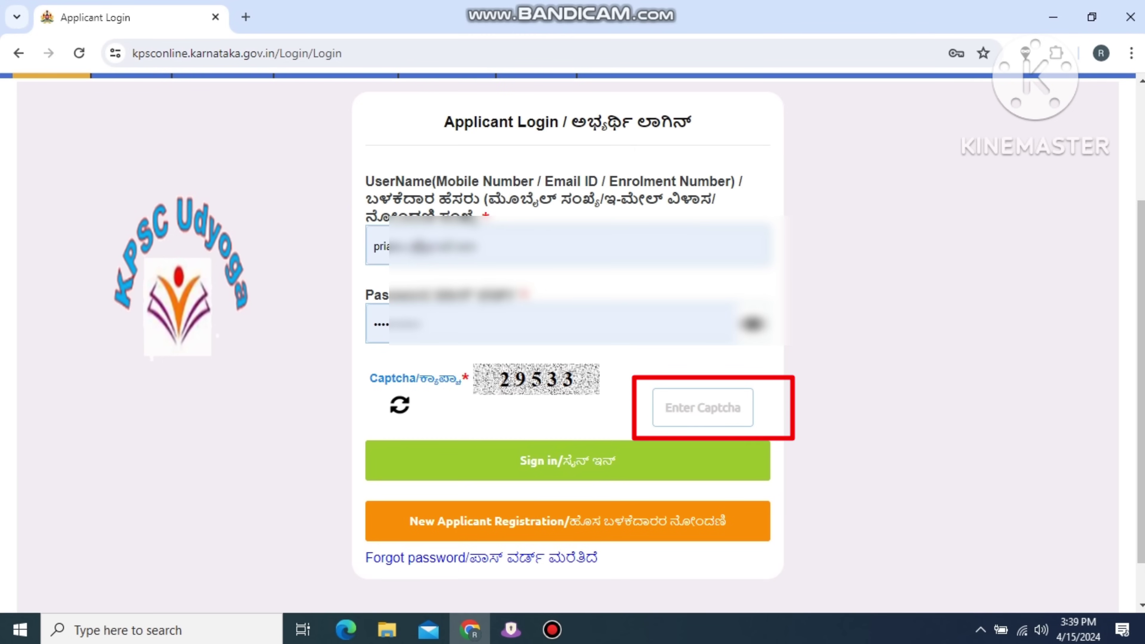
pyautogui.write('29533')
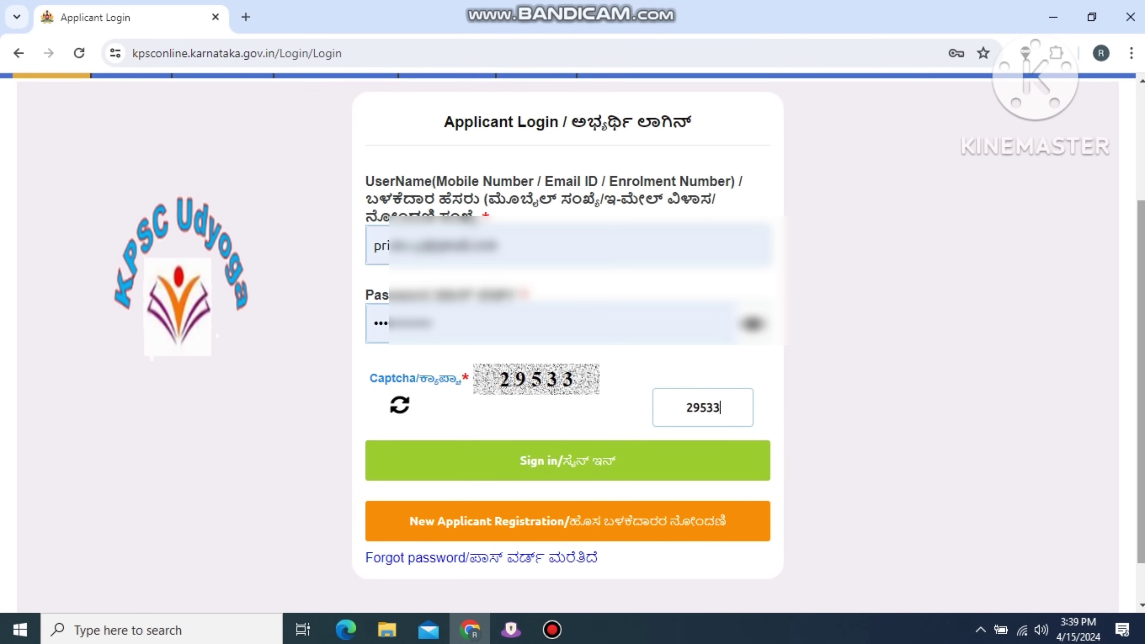
pyautogui.press('Return')
pyautogui.click(480, 519)
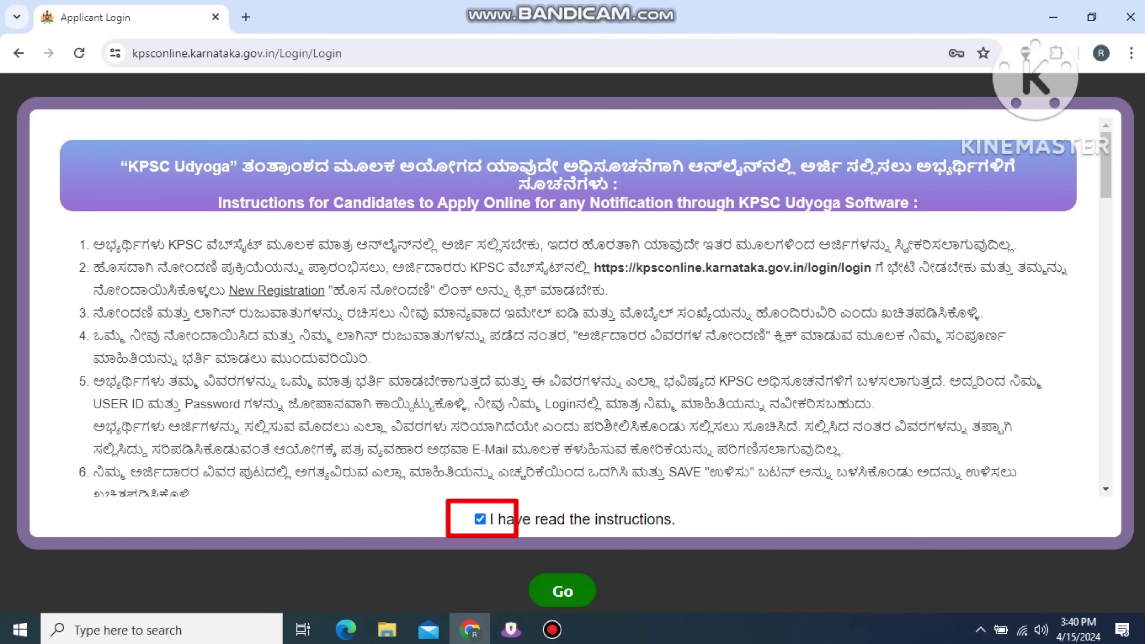
pyautogui.press('Return')
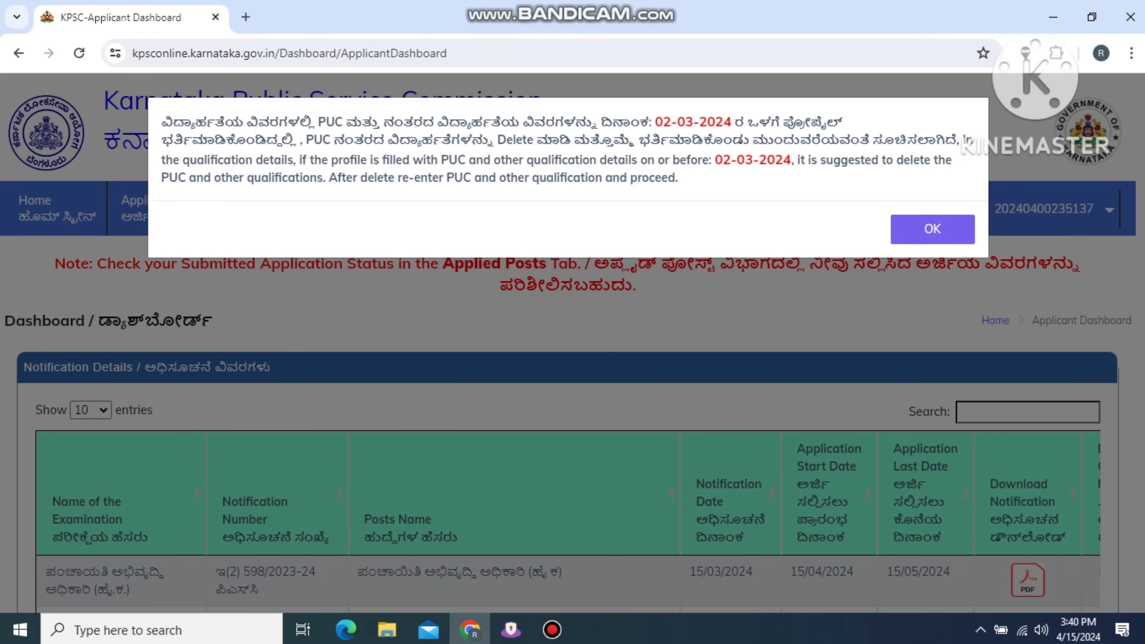
# Dismiss the PUC notice, open Applicant Detail Registration, and set board type to SSLC/10th/NIOS/KOS.
pyautogui.press('Return')
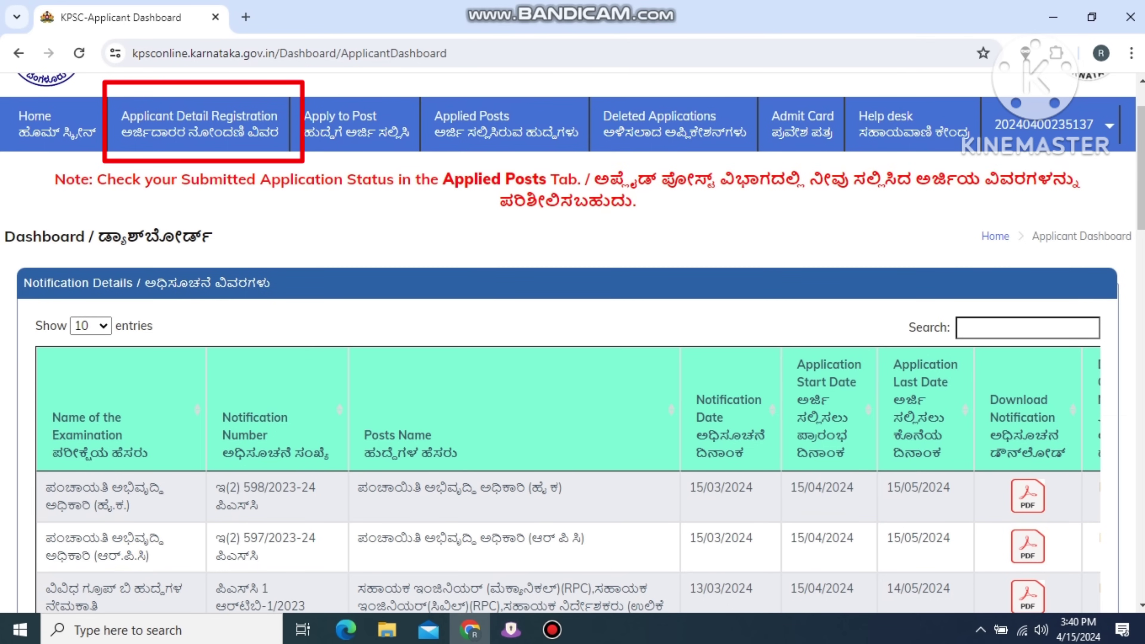
pyautogui.click(199, 124)
pyautogui.scroll(-5, 573, 343)
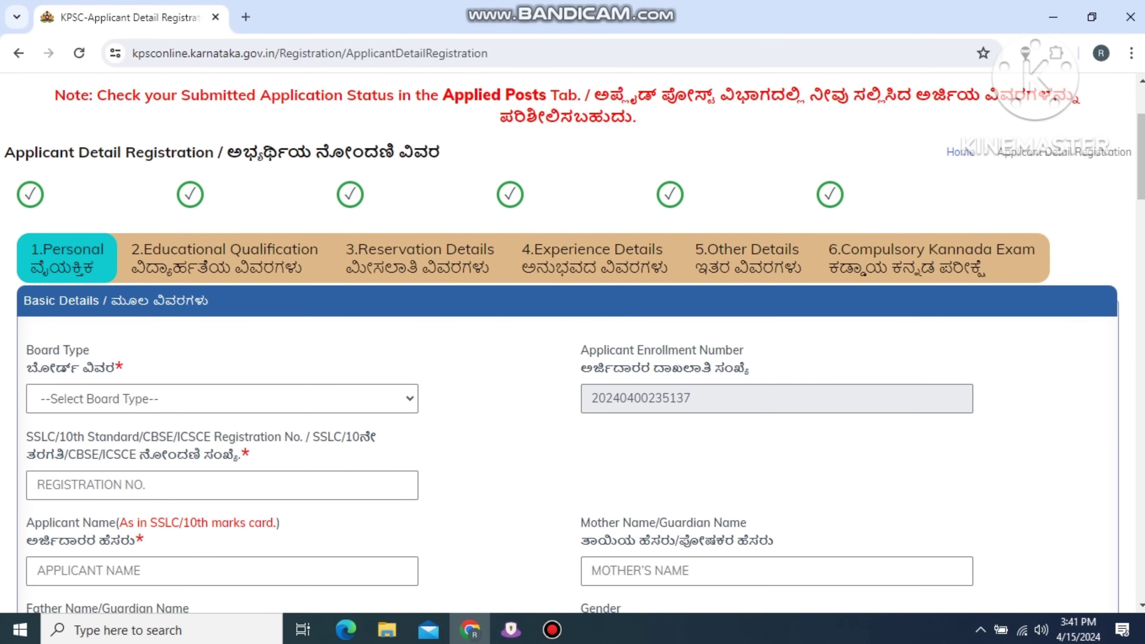
pyautogui.scroll(3, 573, 343)
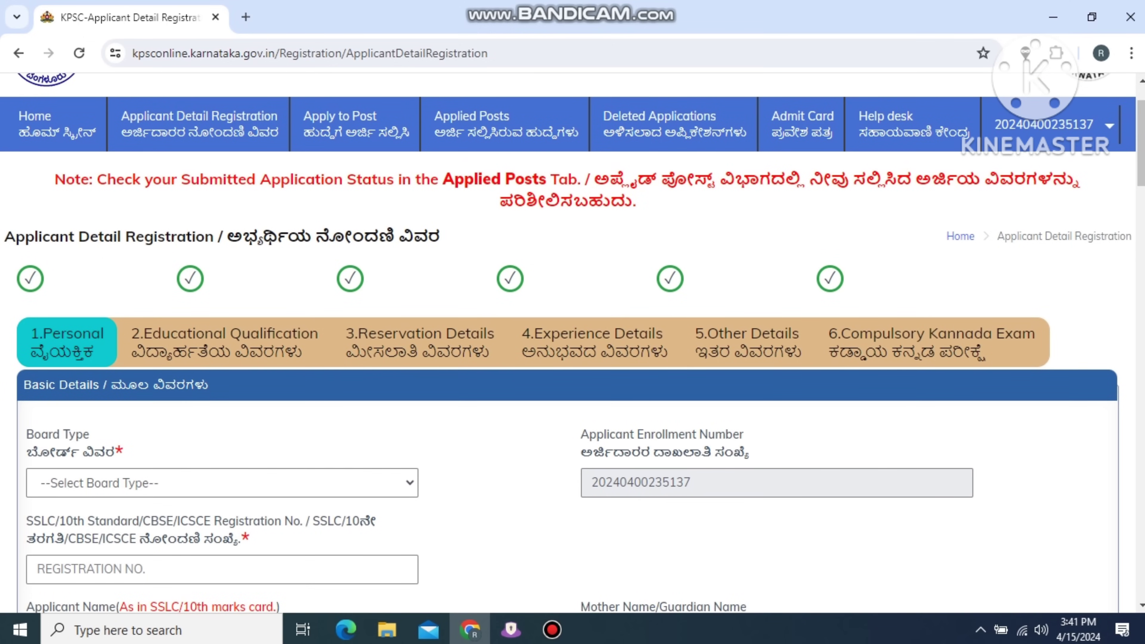
pyautogui.scroll(-5, 573, 343)
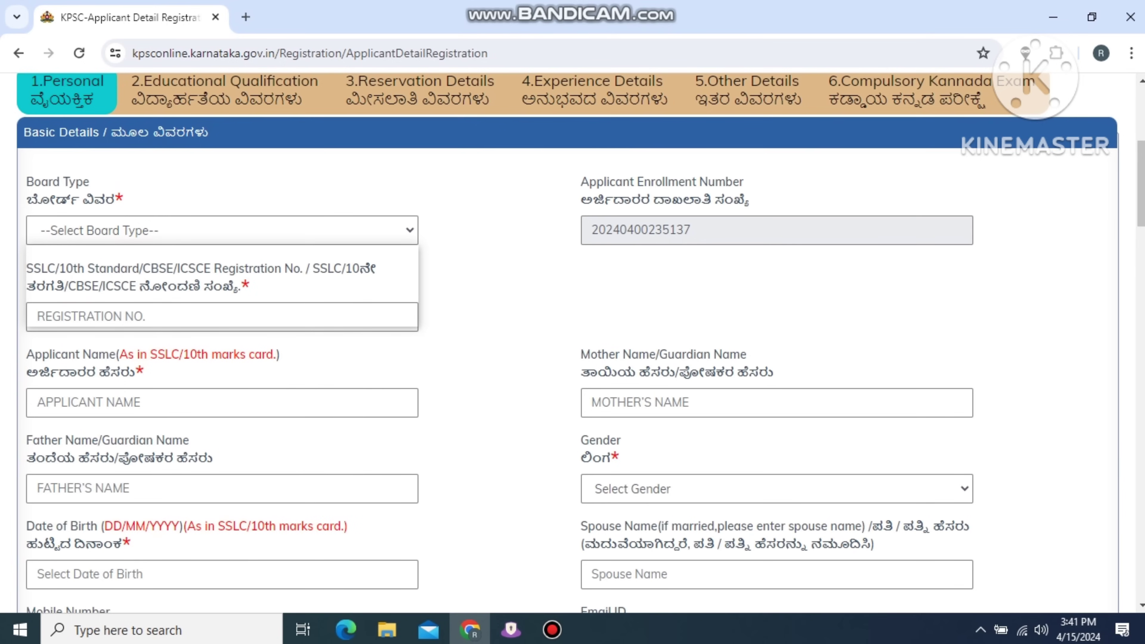
pyautogui.click(222, 230)
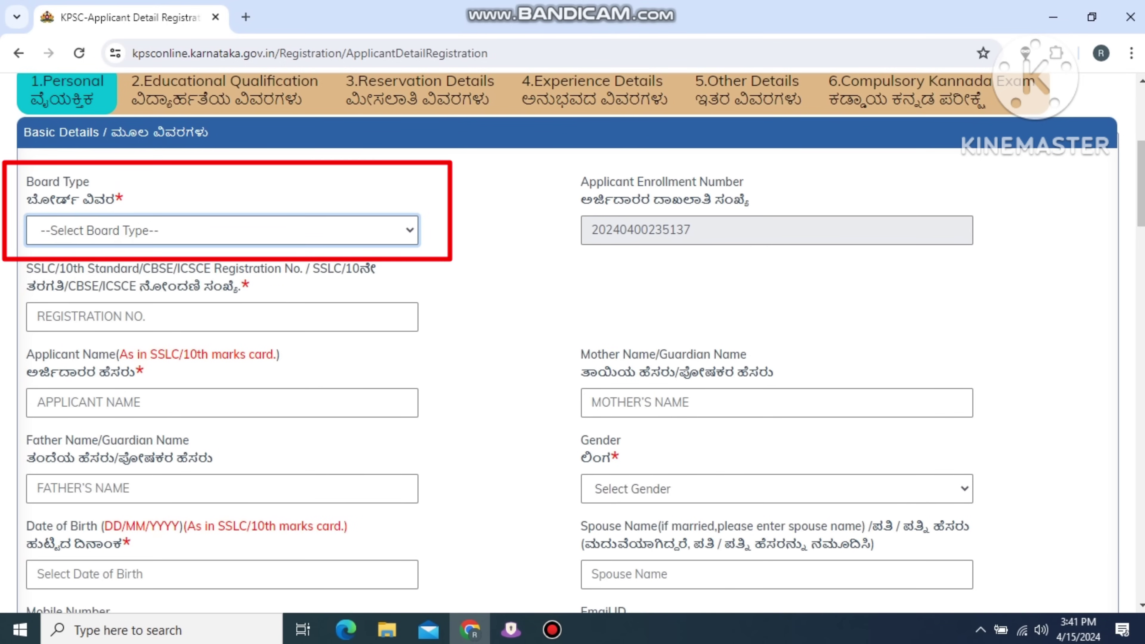
pyautogui.click(222, 230)
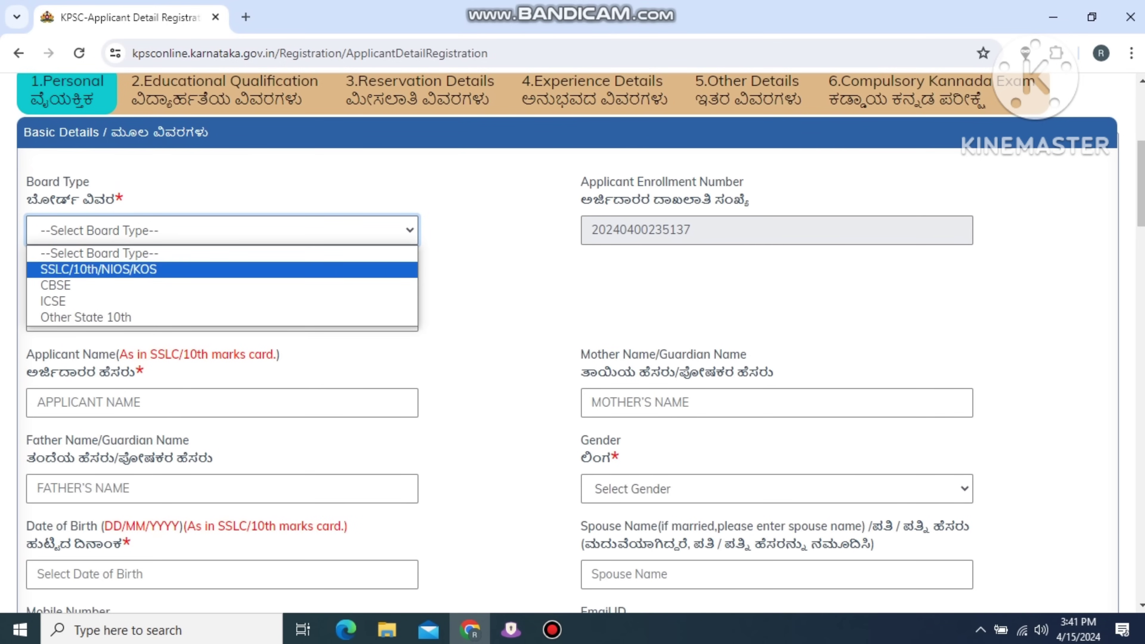
pyautogui.click(99, 269)
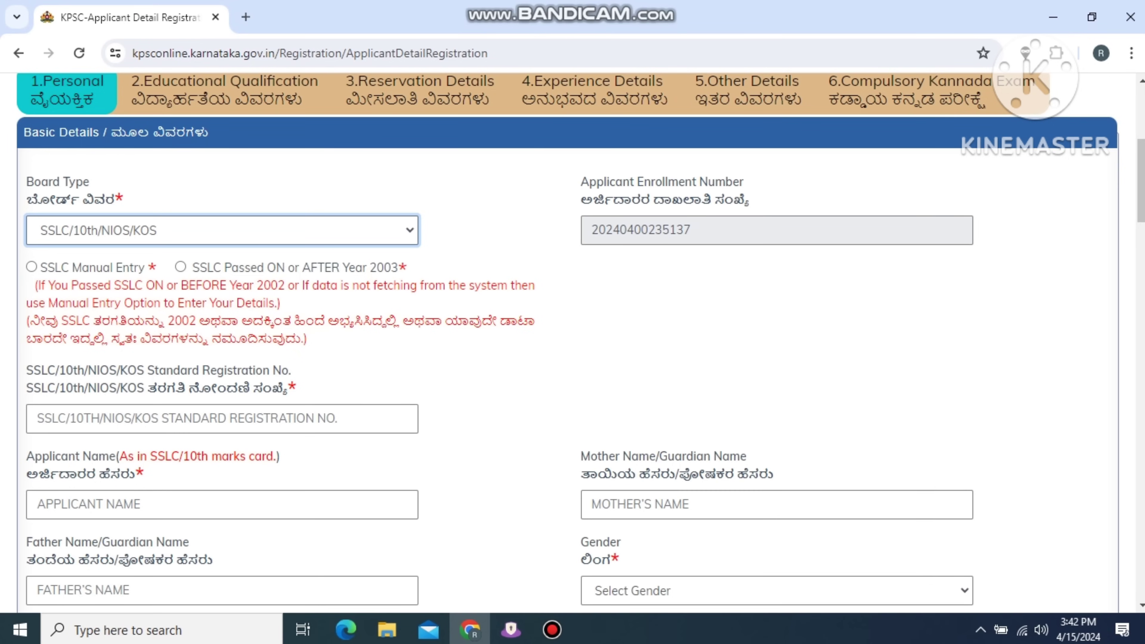
# Choose 'SSLC Passed ON or AFTER Year 2003' and enter the applicant's SSLC registration number.
pyautogui.click(180, 267)
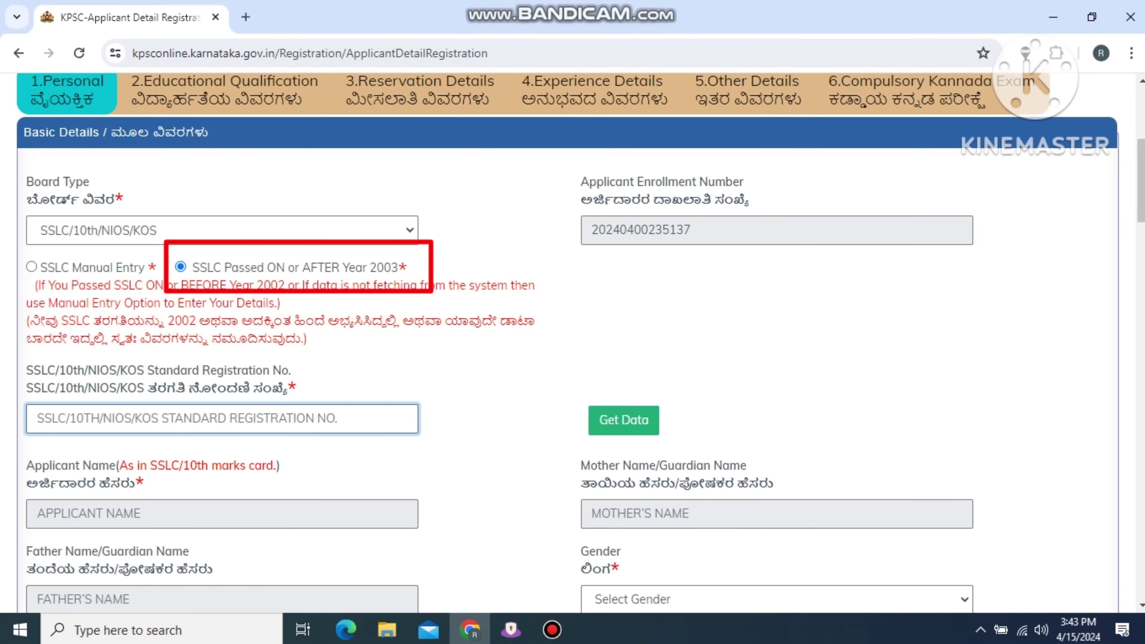
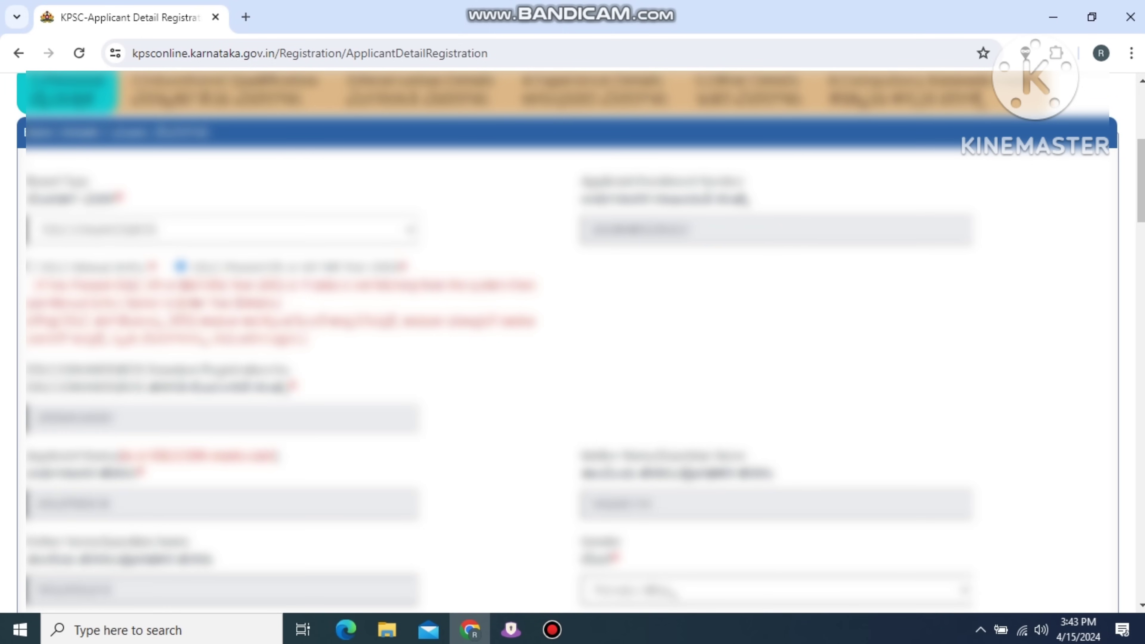
pyautogui.scroll(-6, 573, 343)
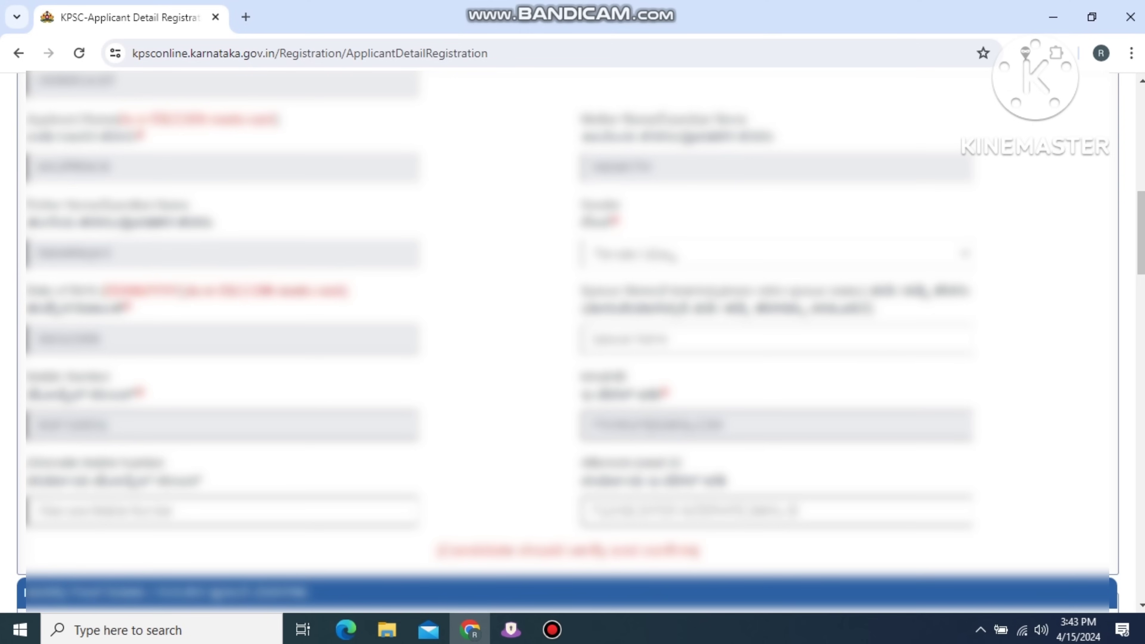
pyautogui.scroll(6, 572, 343)
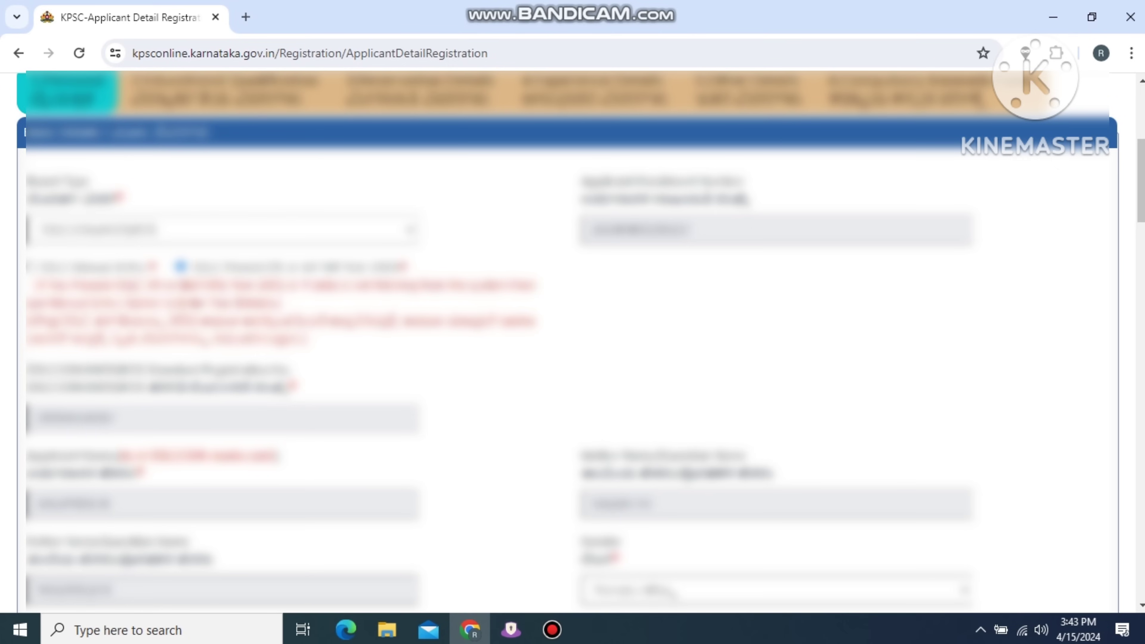
pyautogui.scroll(-6, 568, 343)
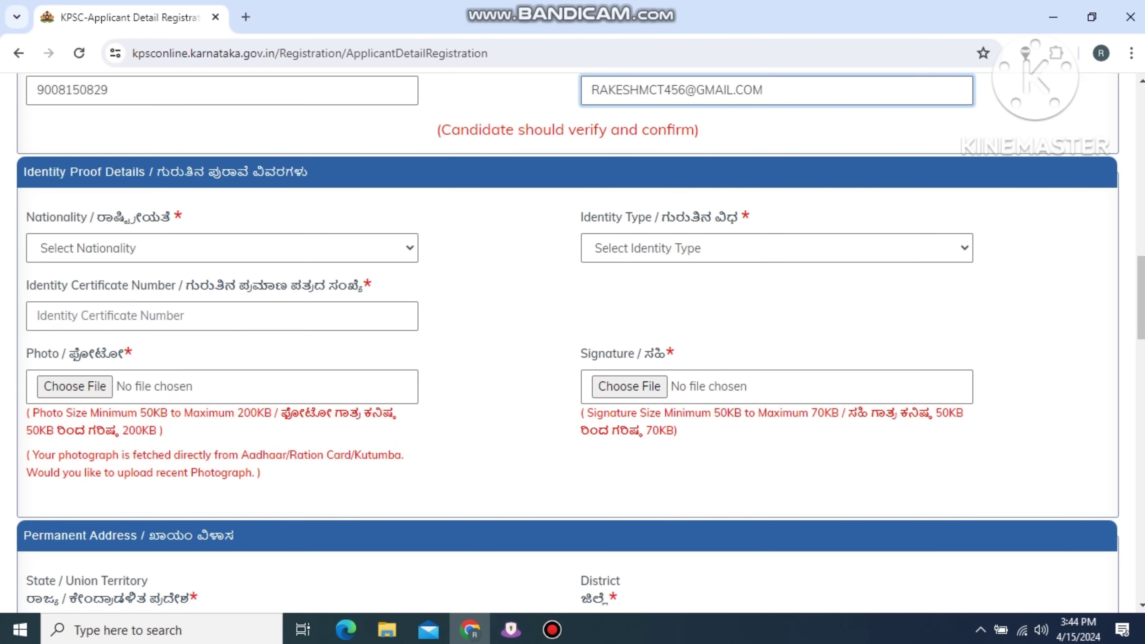
# Set nationality to Indian and identity type to Aadhaar Card, then fetch the Aadhaar data.
pyautogui.scroll(-3, 569, 343)
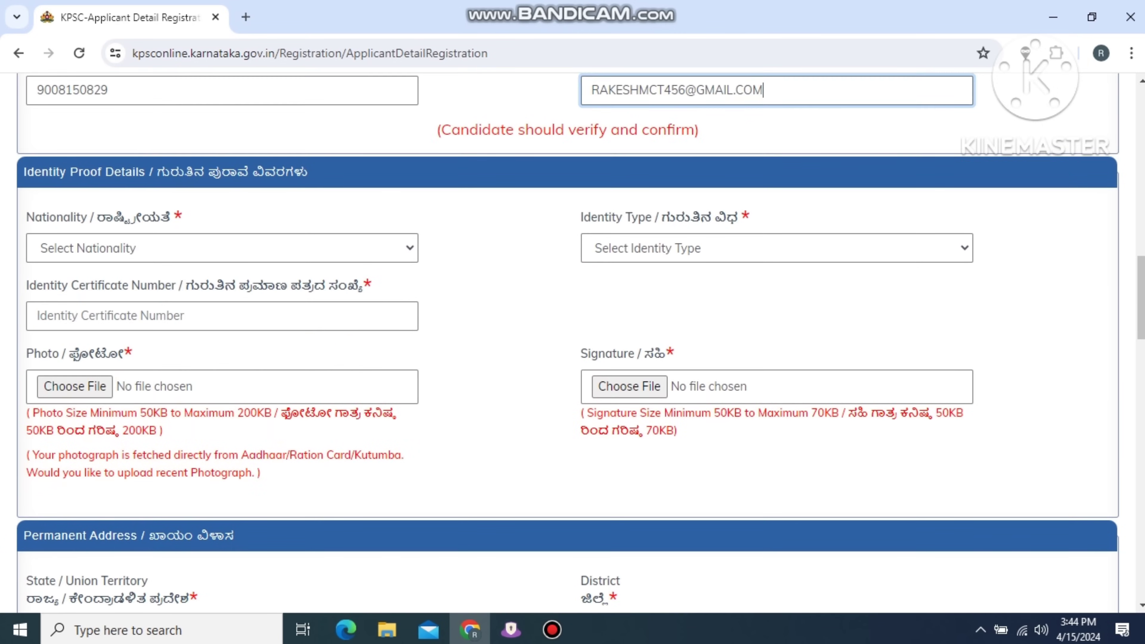
pyautogui.click(221, 248)
pyautogui.click(90, 286)
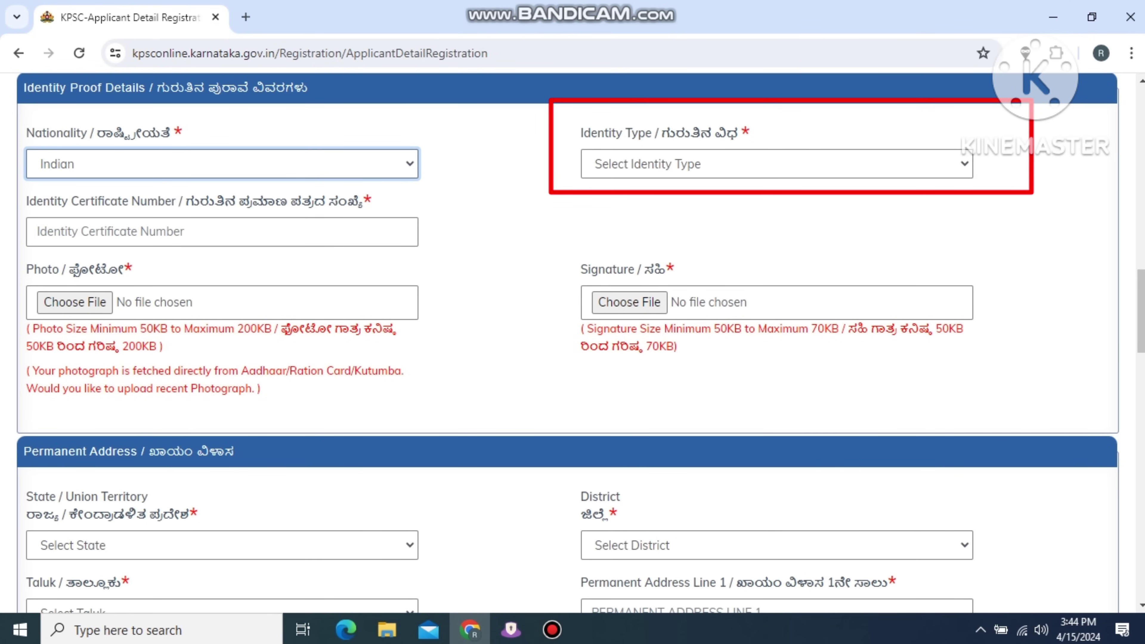
pyautogui.click(776, 164)
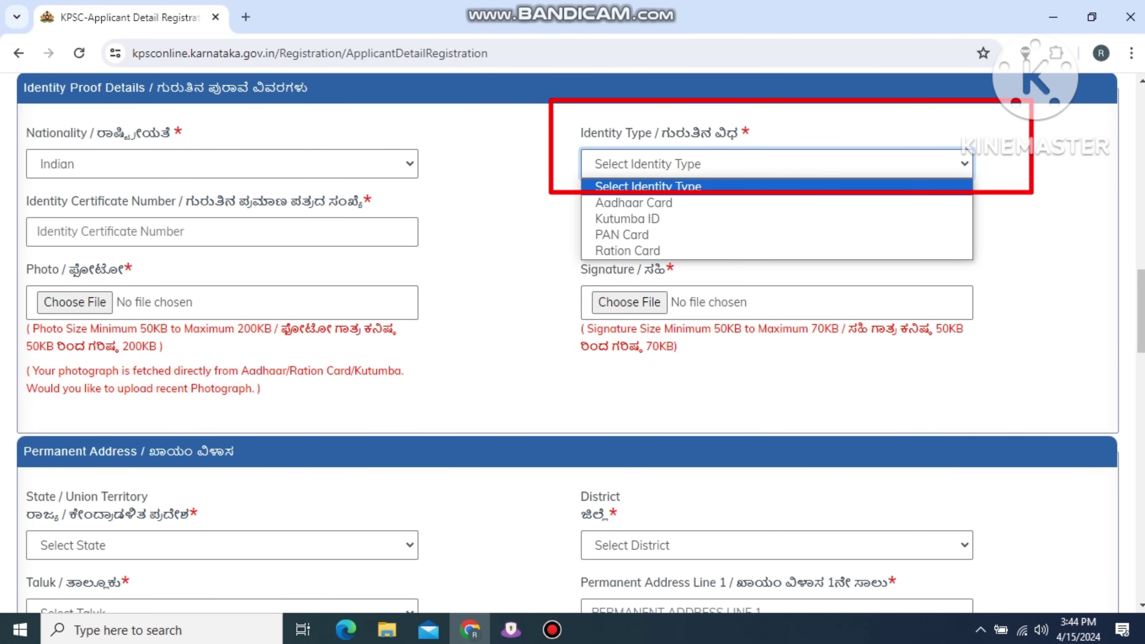
pyautogui.press('Return')
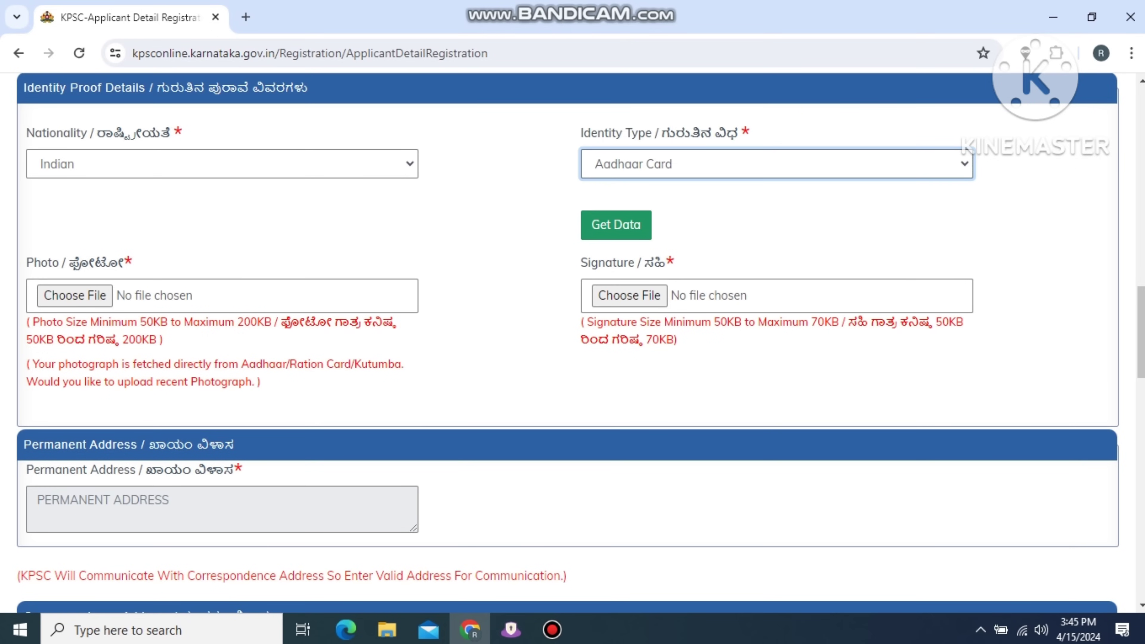
pyautogui.press('Tab')
pyautogui.press('Return')
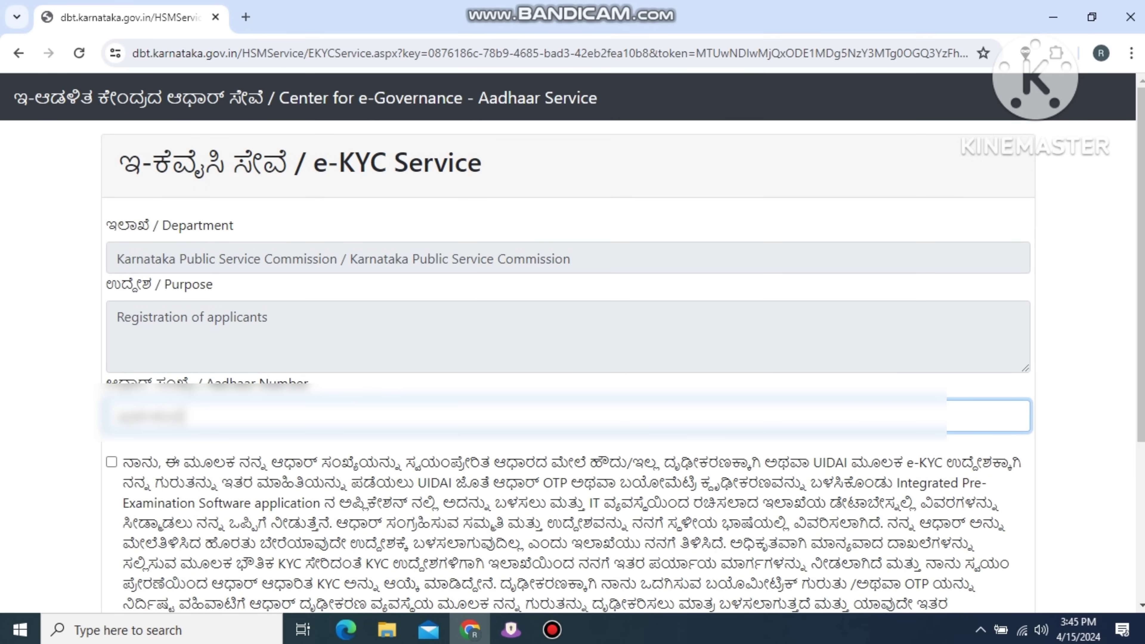
# Enter the applicant's Aadhaar number, give consent, and complete e-KYC with the OTP.
pyautogui.write('12')
pyautogui.click(111, 462)
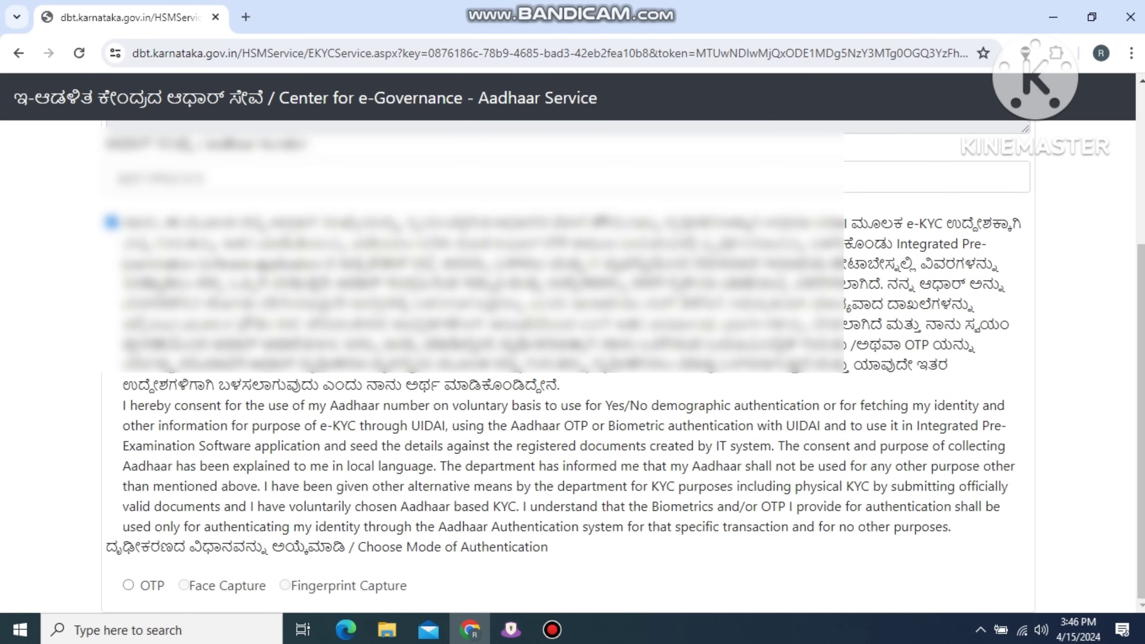
pyautogui.click(125, 586)
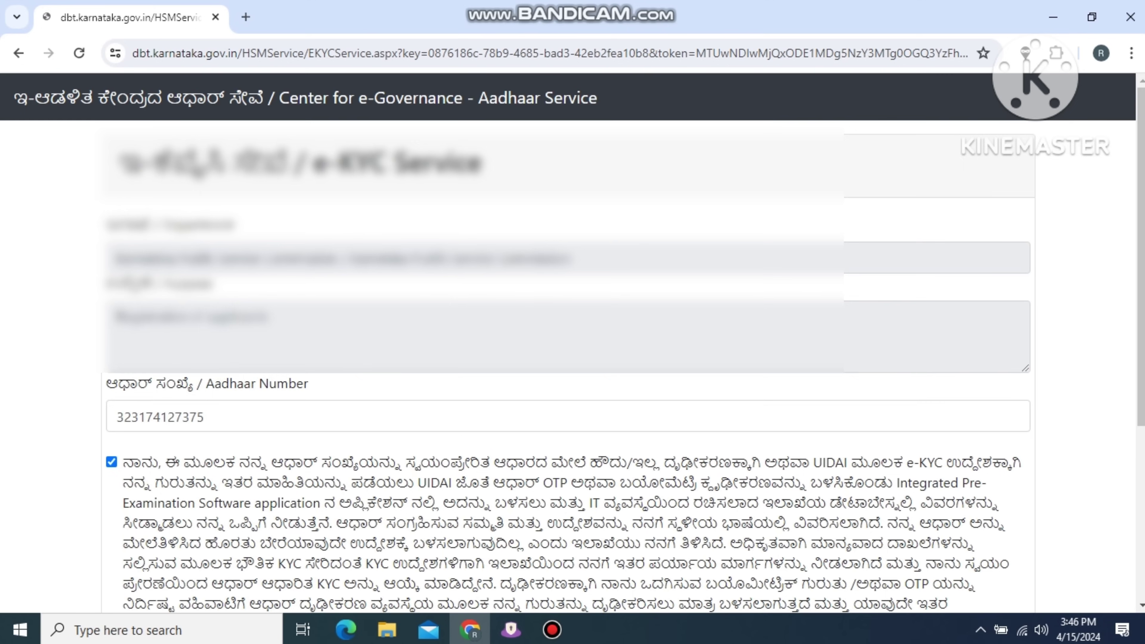
pyautogui.scroll(-6, 573, 361)
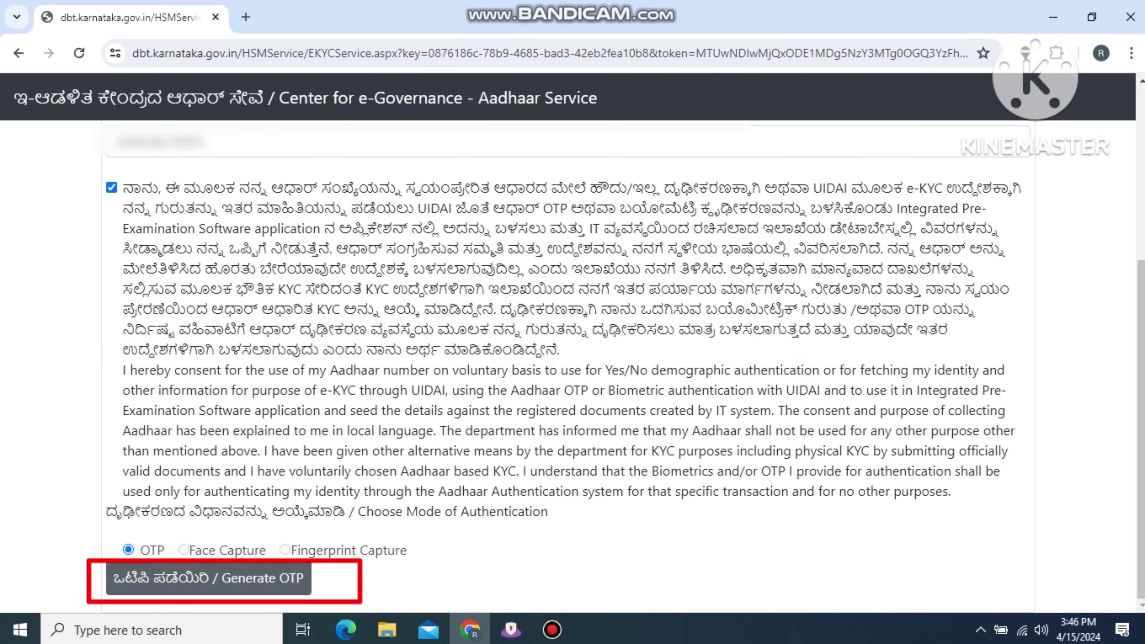
pyautogui.click(208, 578)
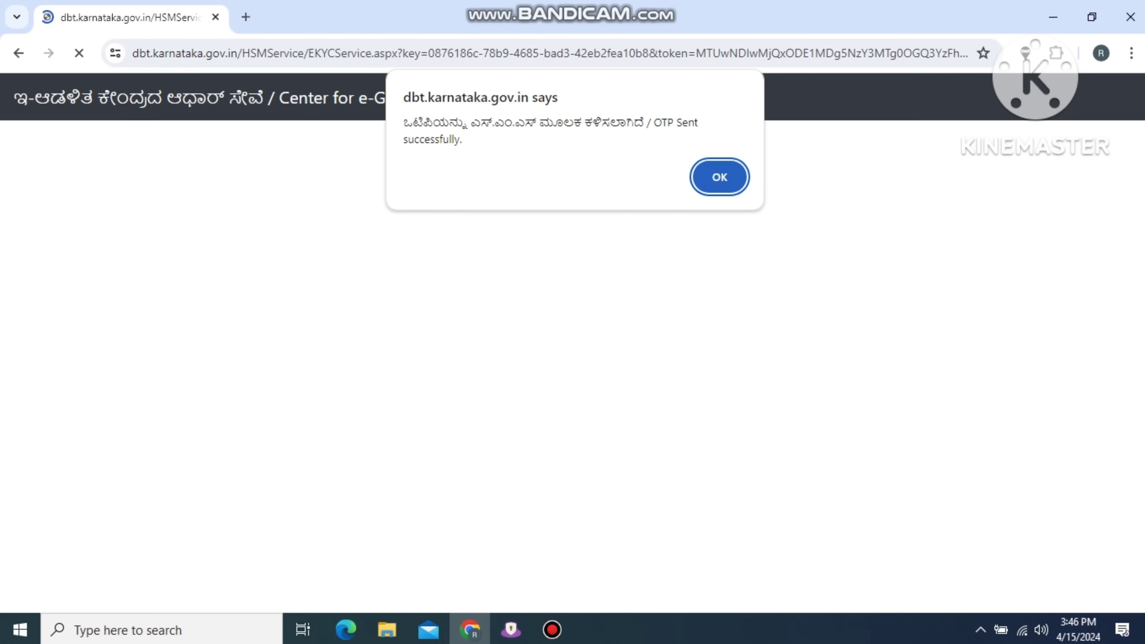
pyautogui.press('Return')
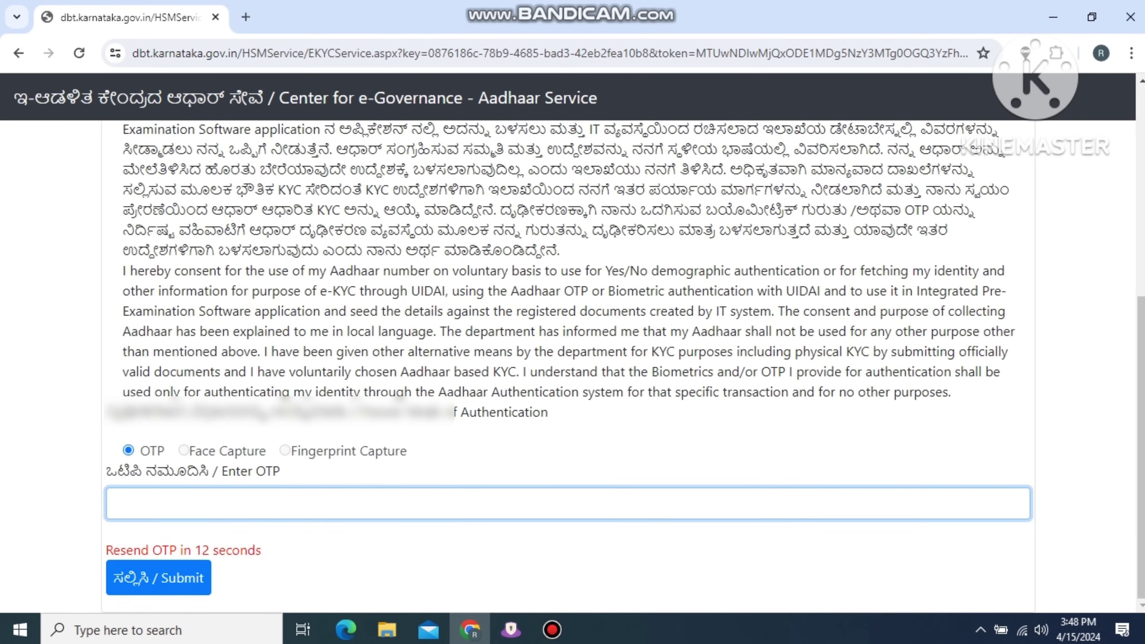
pyautogui.write('98')
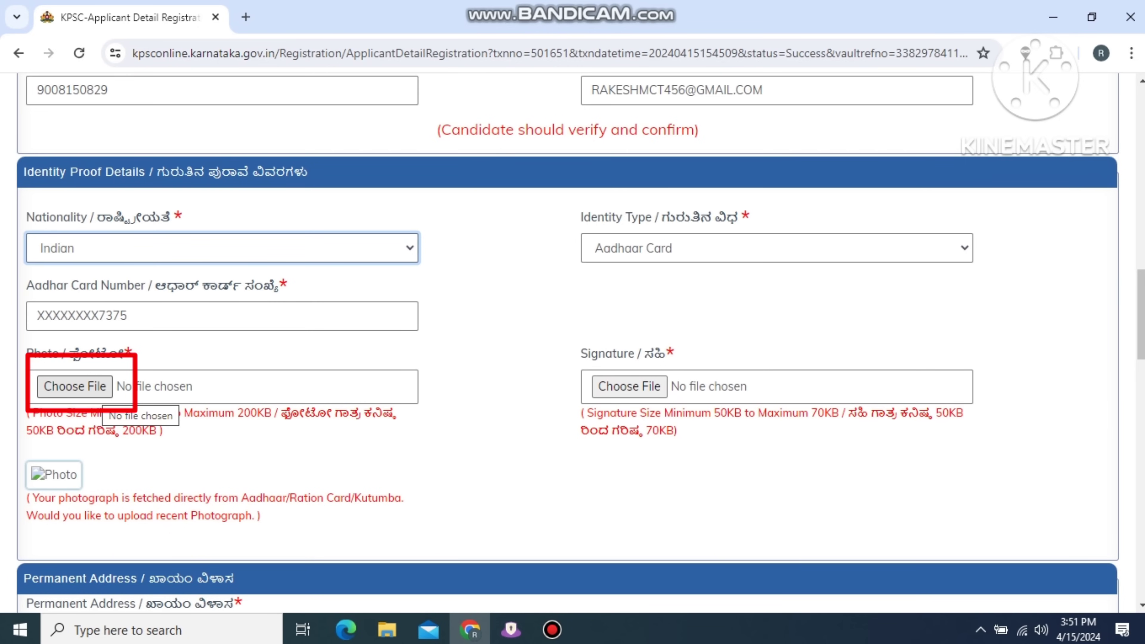
# Start a photo upload, then cancel the file picker without attaching a photo.
pyautogui.click(75, 386)
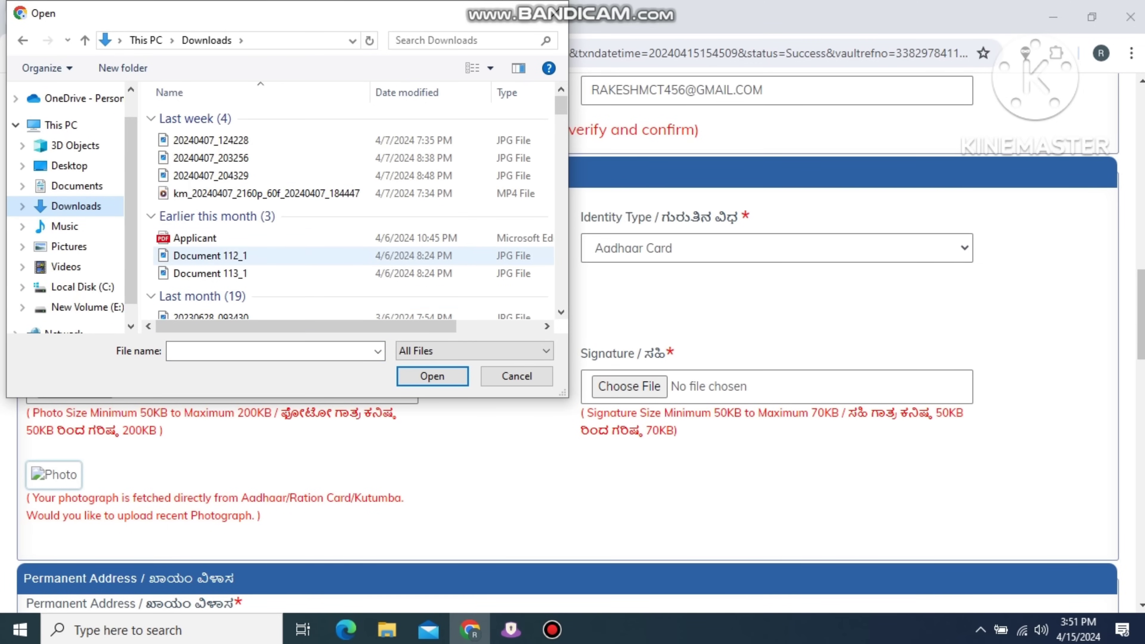
pyautogui.press('Escape')
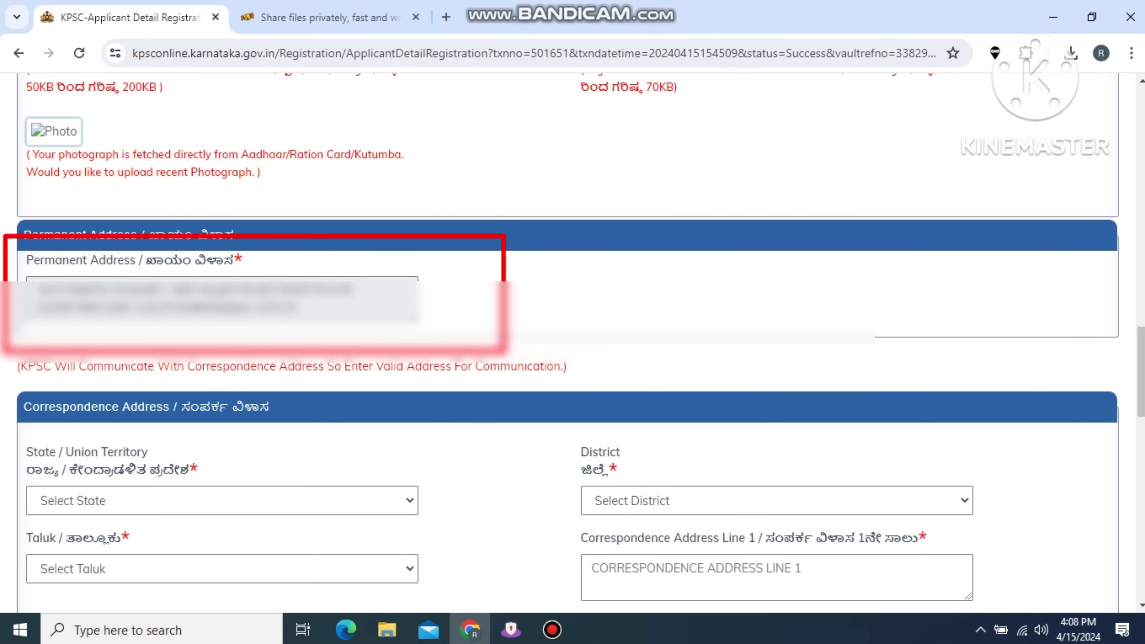
# Scroll through the Personal tab to check that Previous KPSC Exam and KAS attempts both read No.
pyautogui.scroll(-3, 573, 338)
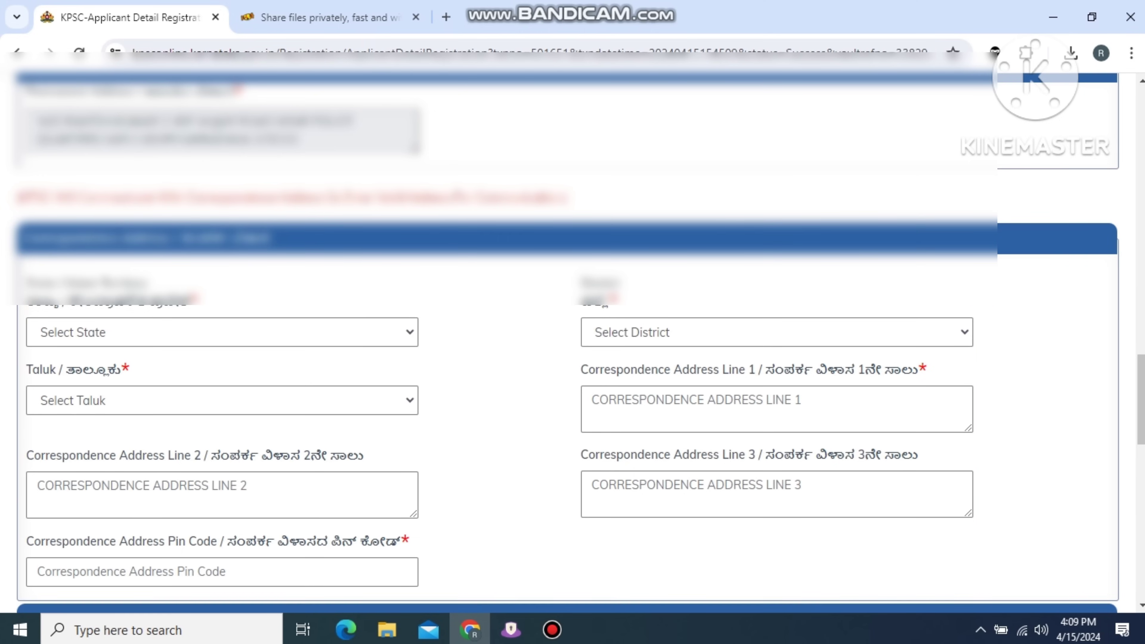
pyautogui.scroll(-6, 573, 343)
pyautogui.scroll(-3, 573, 343)
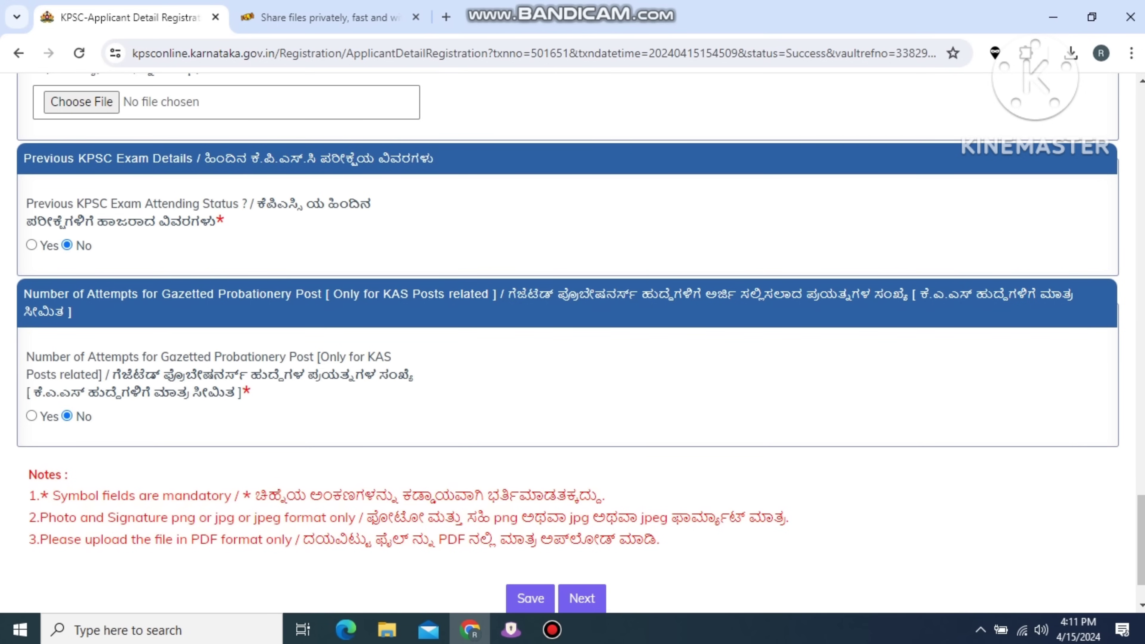
pyautogui.scroll(-2, 573, 343)
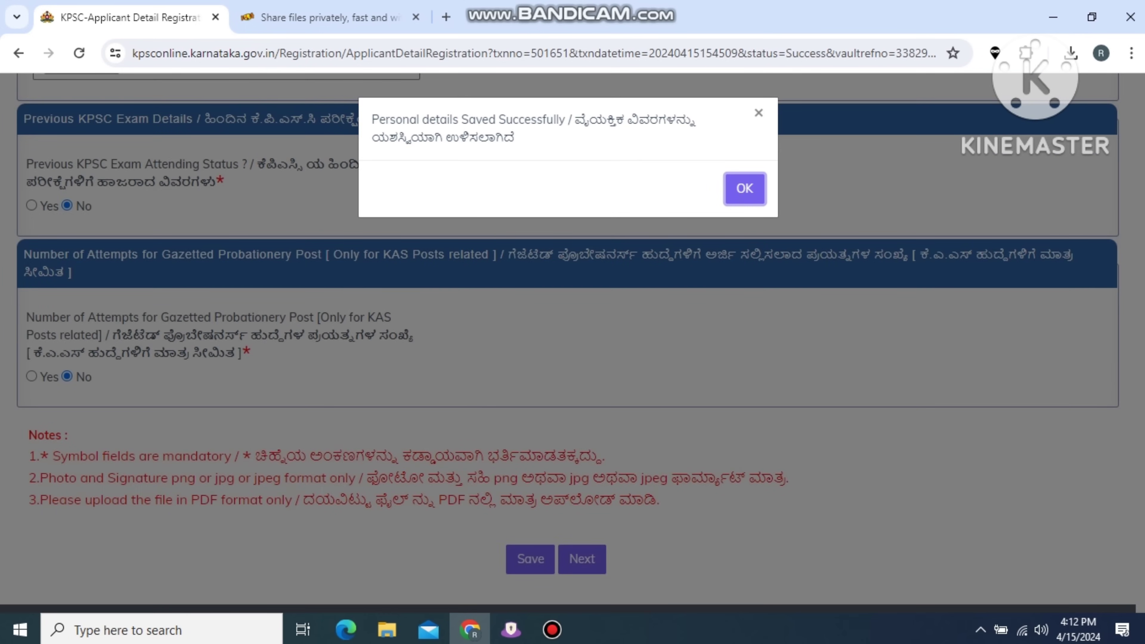
# Dismiss the saved alert and set the SSLC state to KARNATAKA and result to Passed.
pyautogui.press('Return')
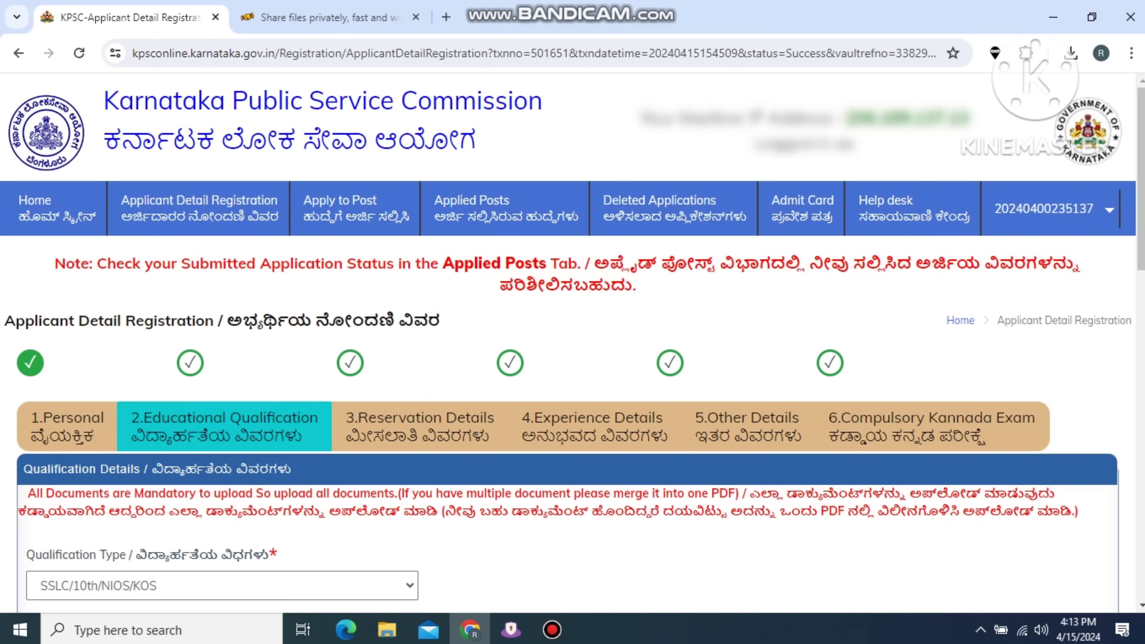
pyautogui.scroll(-6, 573, 343)
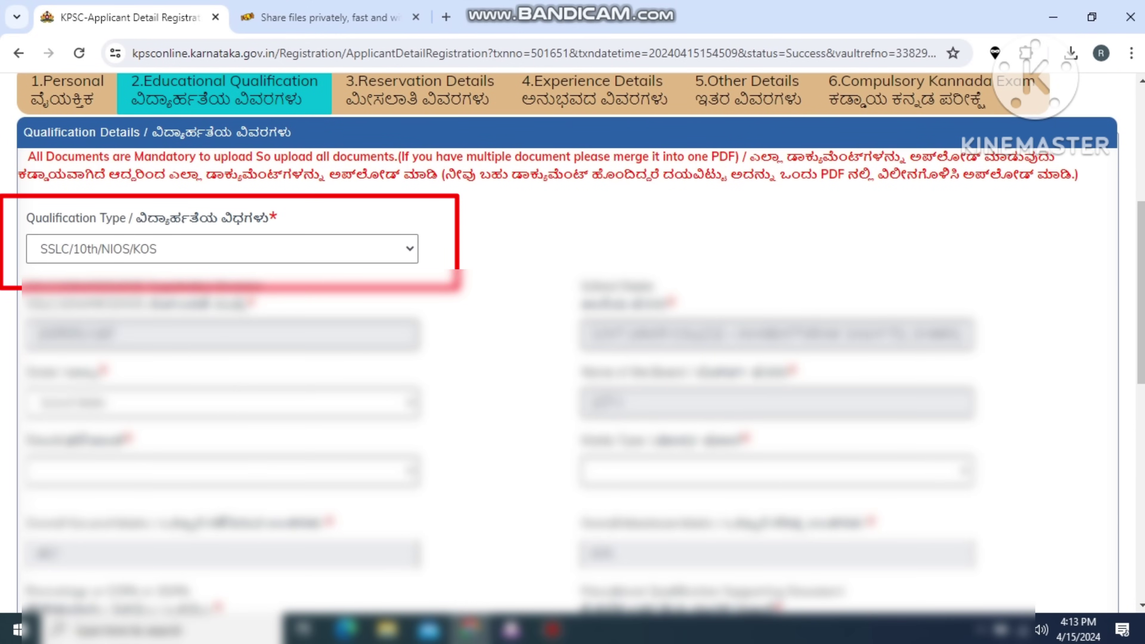
pyautogui.scroll(-2, 573, 343)
pyautogui.click(221, 318)
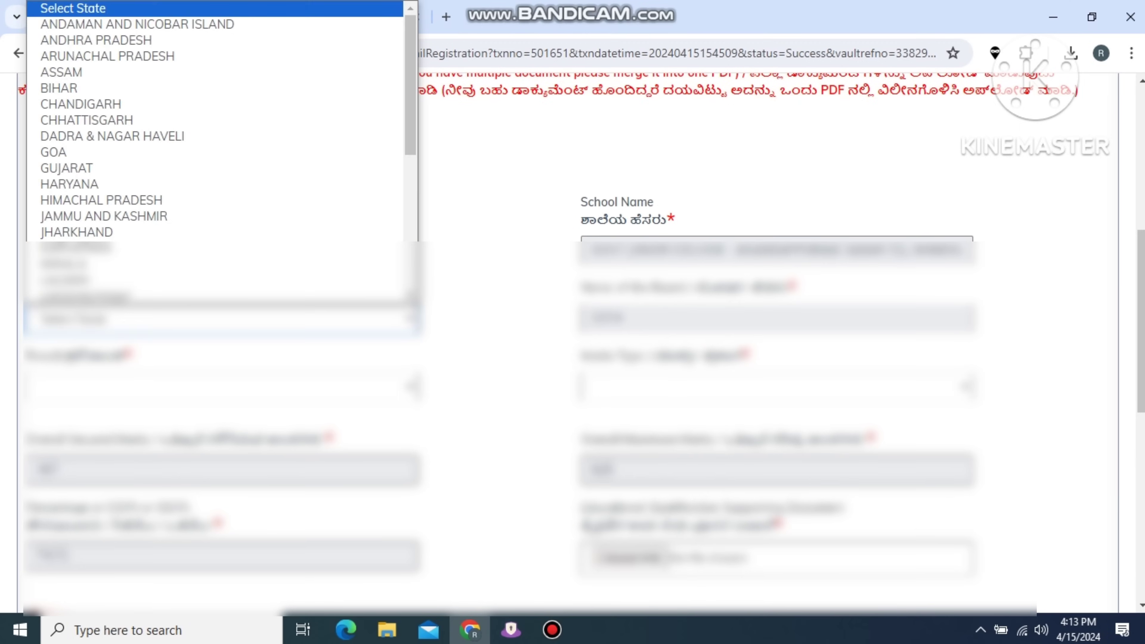
pyautogui.scroll(-6, 221, 180)
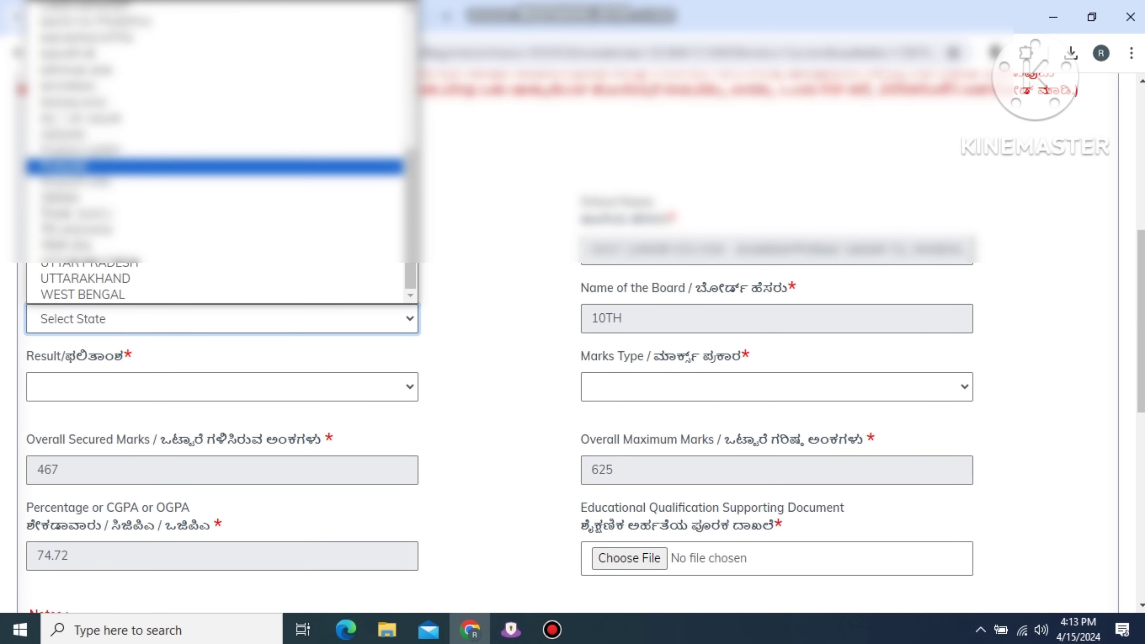
pyautogui.scroll(3, 221, 180)
pyautogui.click(221, 223)
pyautogui.click(221, 386)
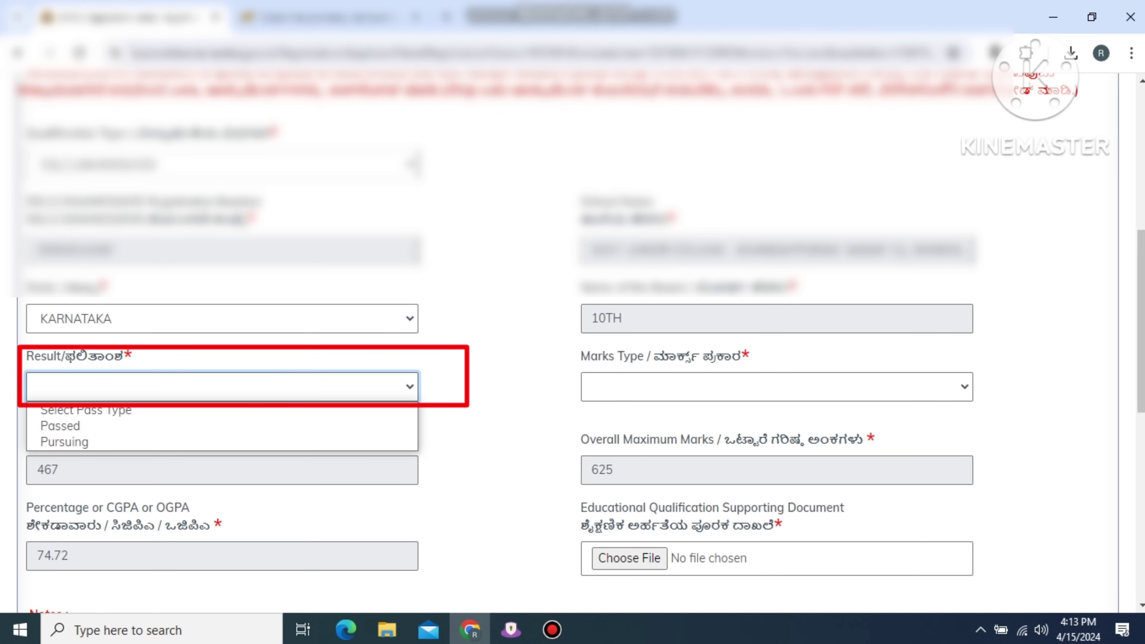
pyautogui.press('Down')
pyautogui.press('Down')
pyautogui.press('Up')
pyautogui.press('Return')
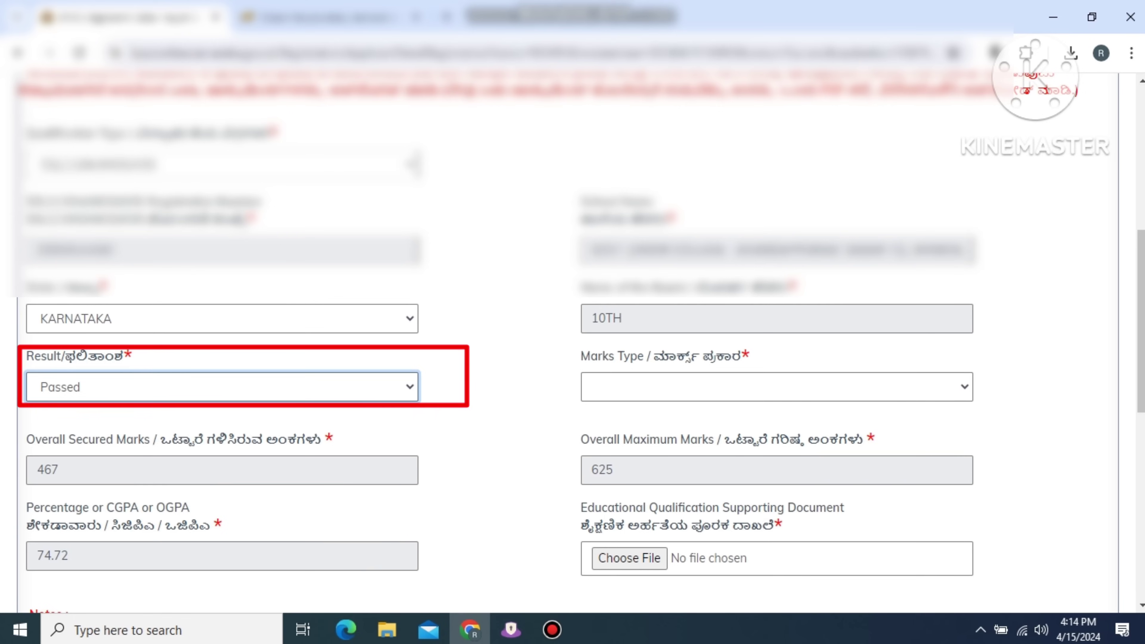
# Choose the Marks type, attach Document 139.pdf, and save the SSLC qualification.
pyautogui.click(777, 387)
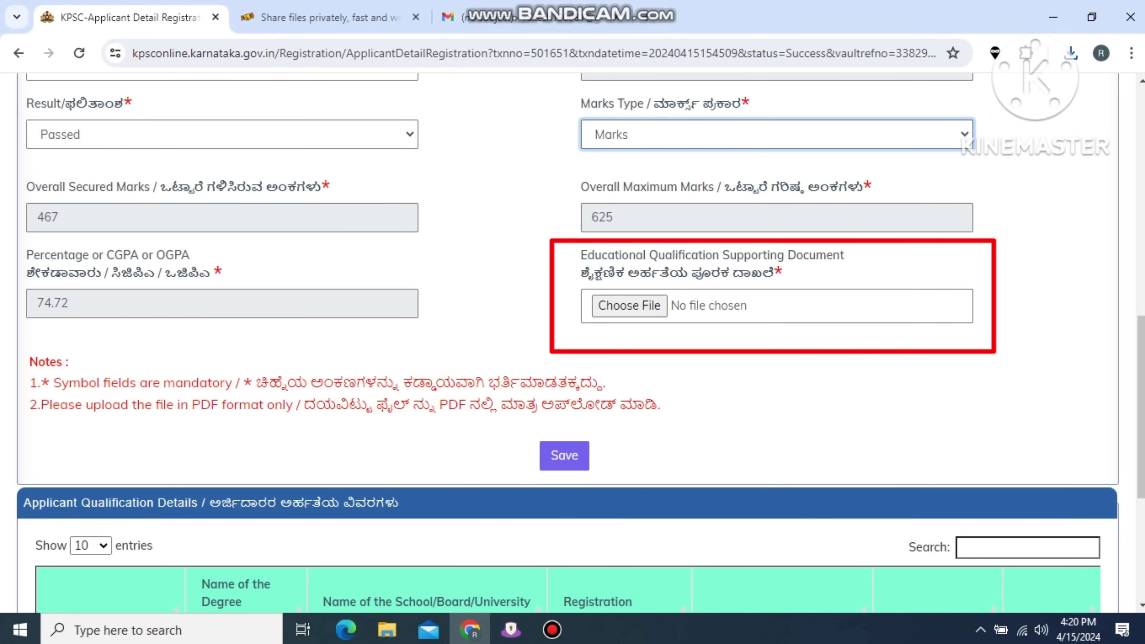
pyautogui.click(629, 305)
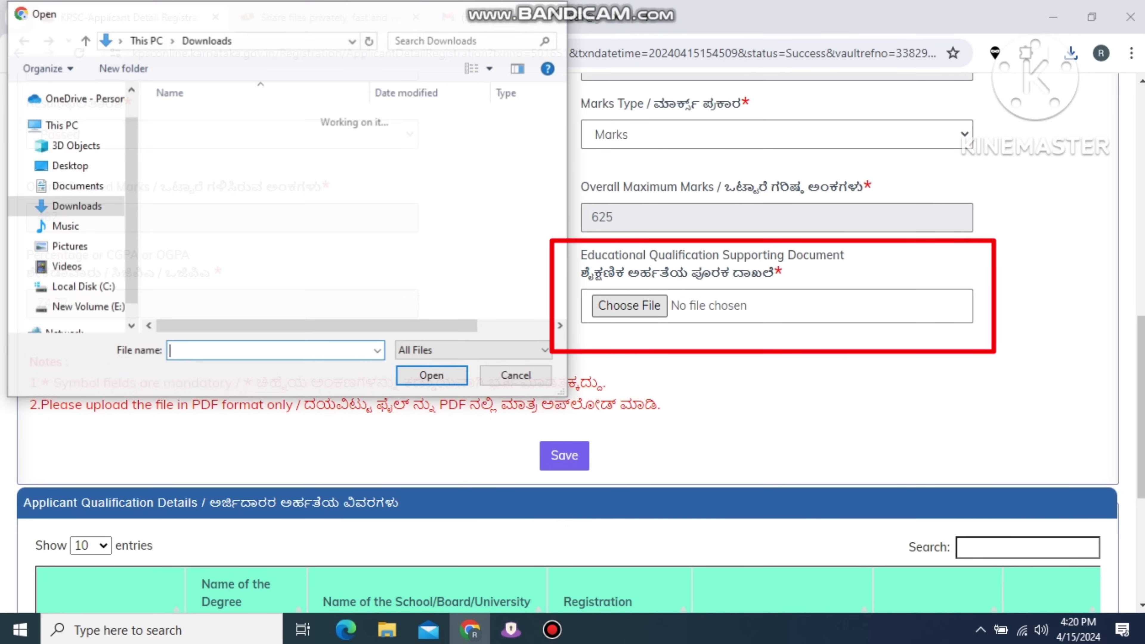
pyautogui.click(205, 140)
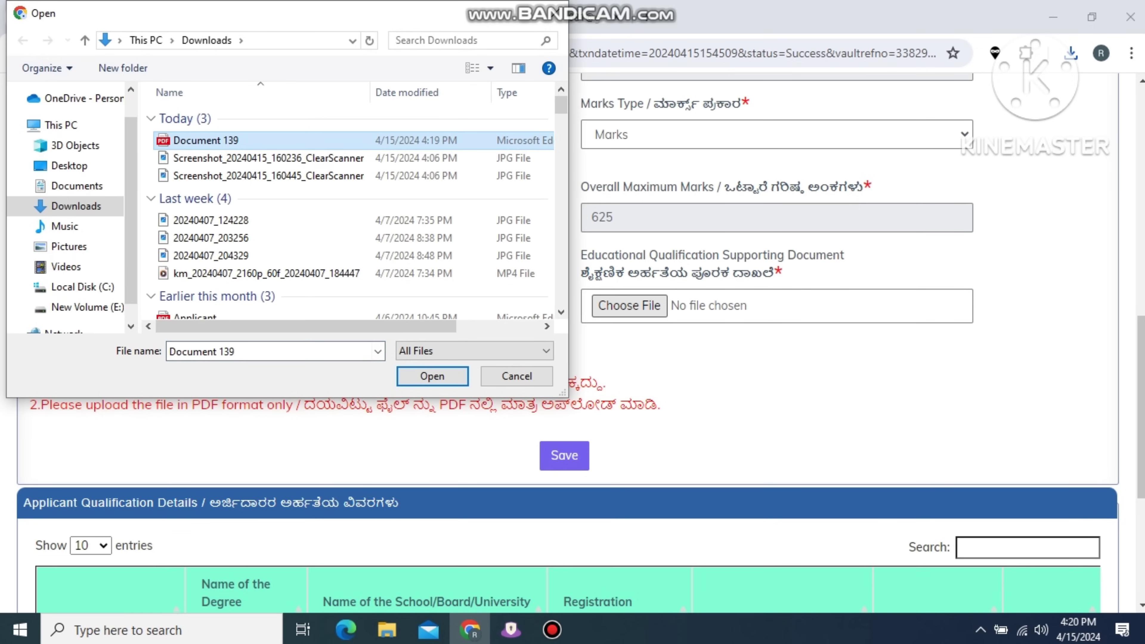
pyautogui.click(432, 376)
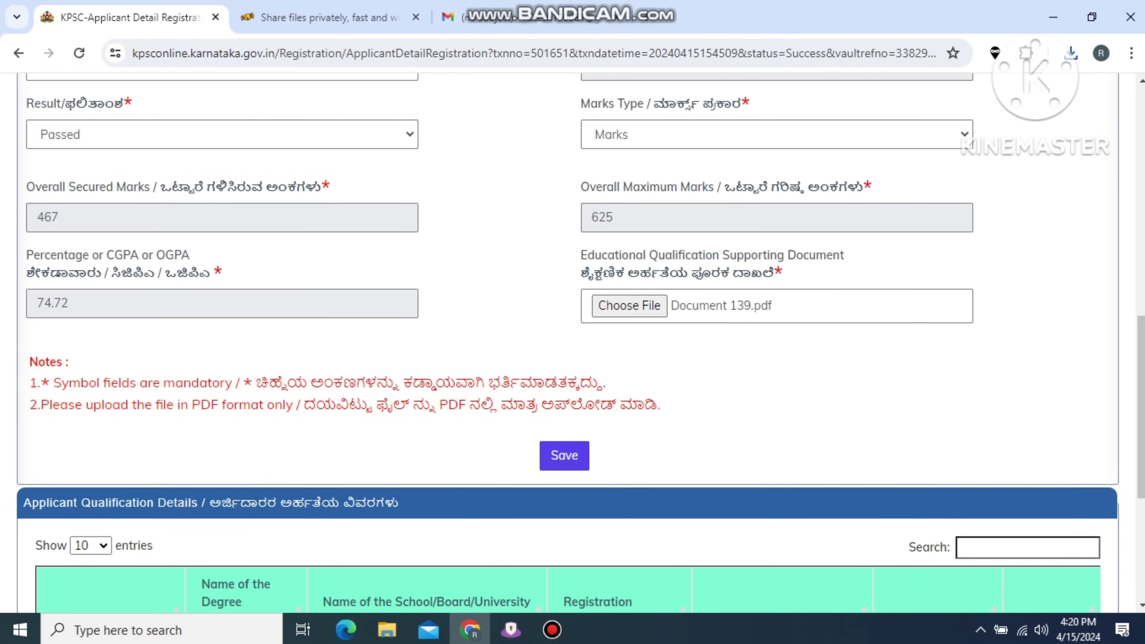
pyautogui.click(564, 456)
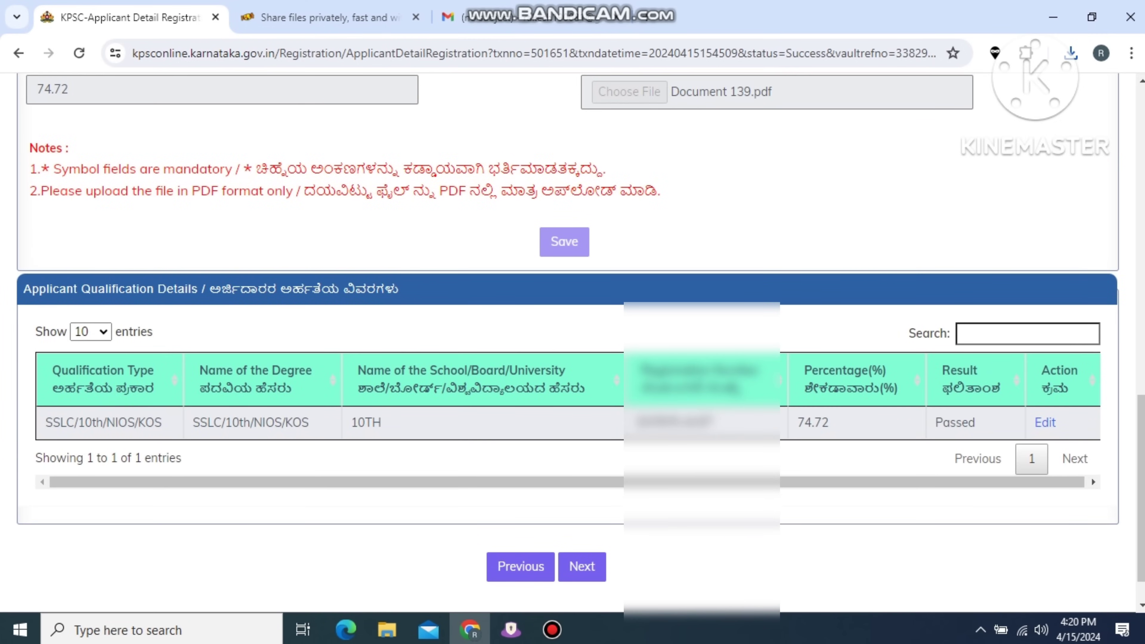
pyautogui.scroll(-1, 573, 346)
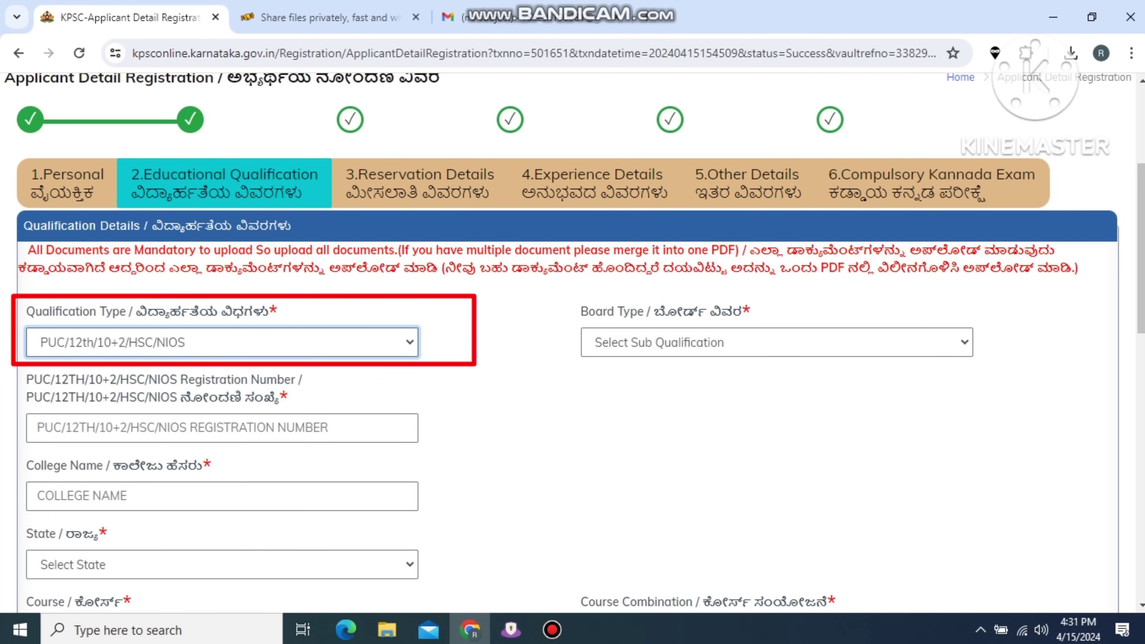
# Set the PUC board to KSEEB/KSEAB (PUC Board), course Arts, with History as a combination subject.
pyautogui.click(777, 343)
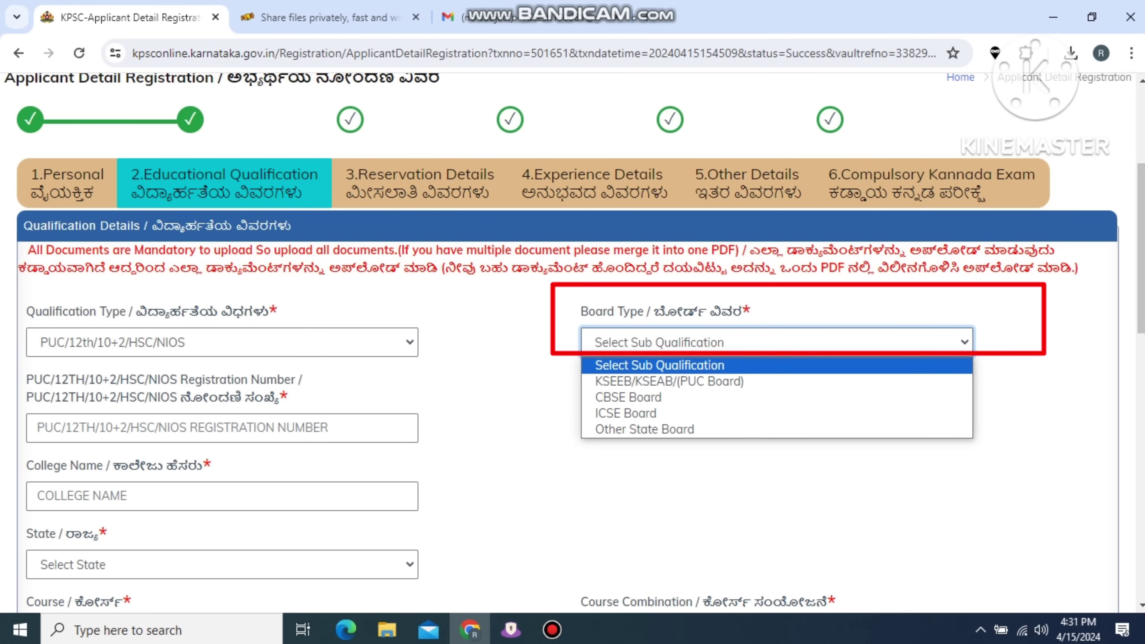
pyautogui.click(670, 381)
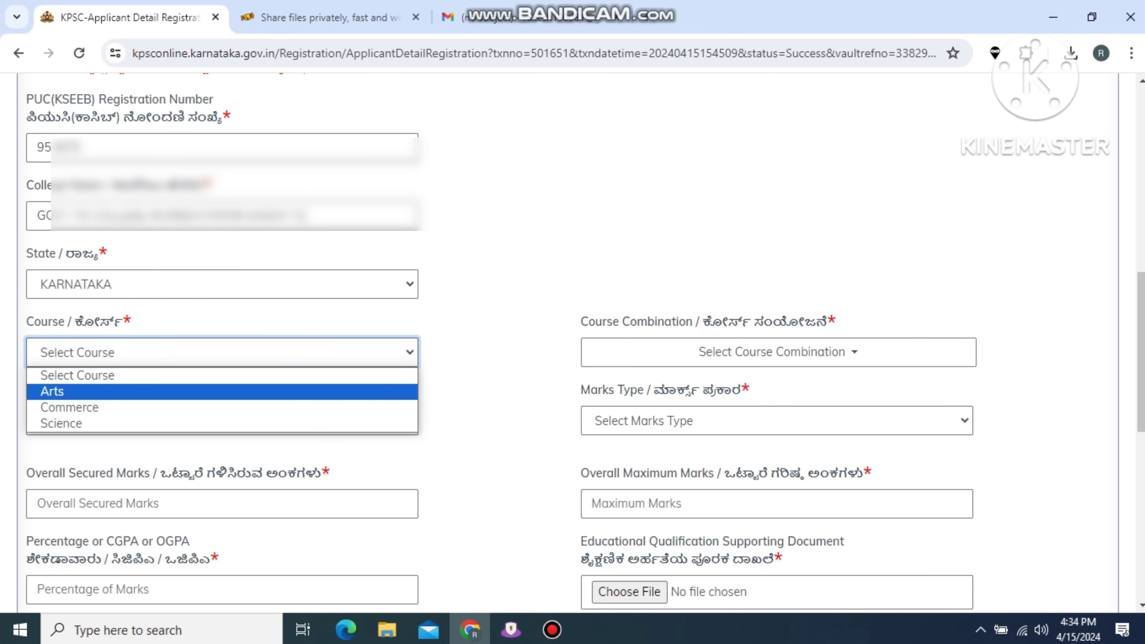
pyautogui.press('Return')
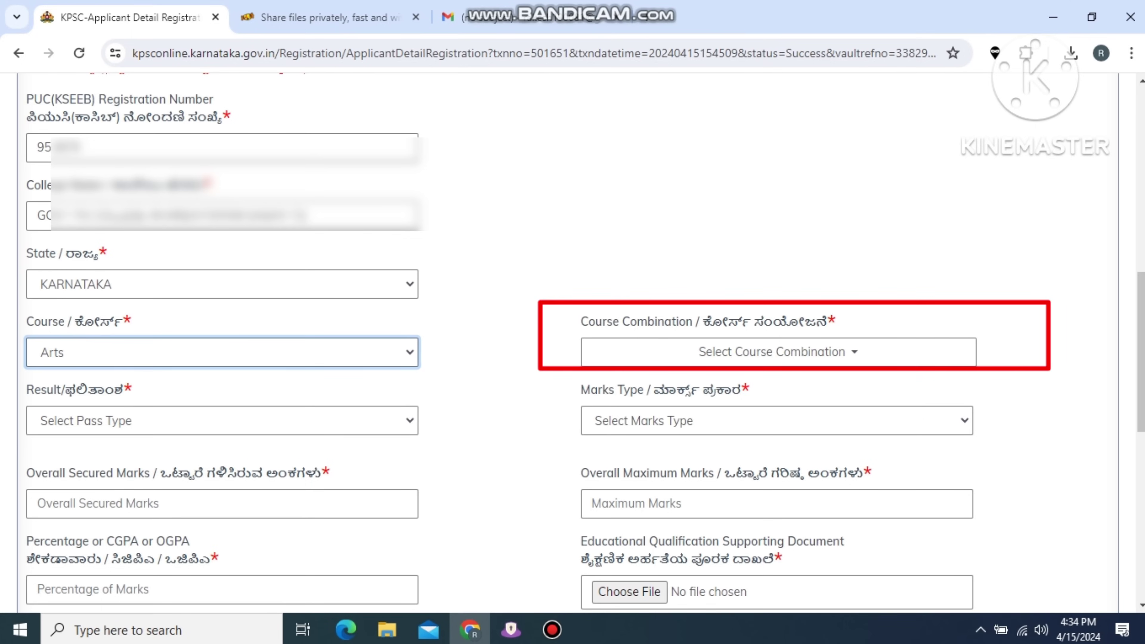
pyautogui.click(772, 352)
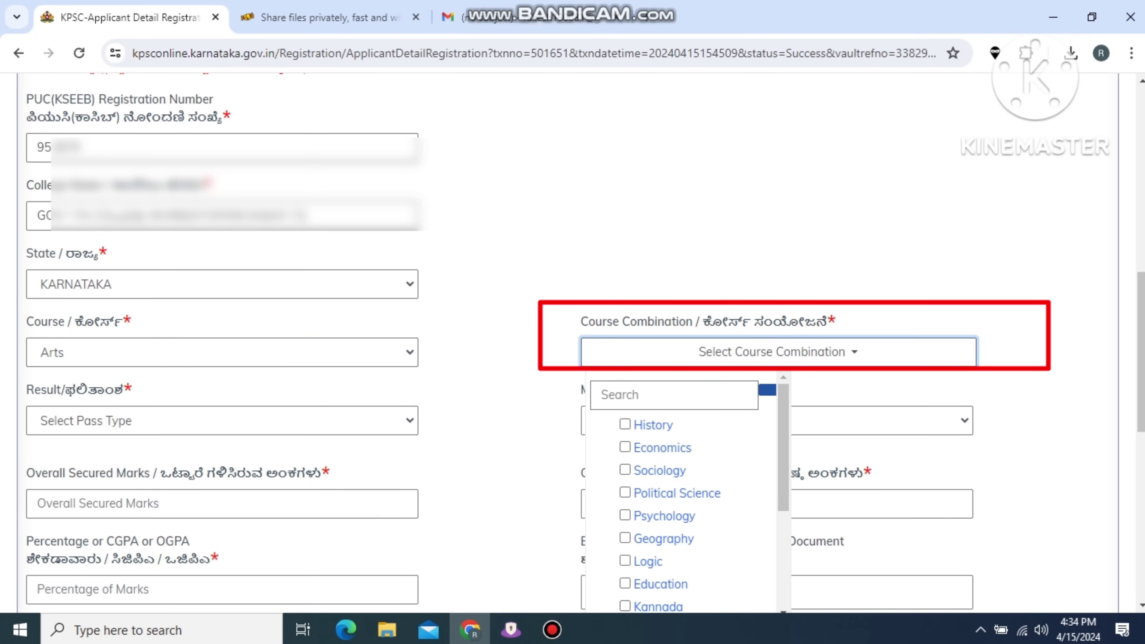
pyautogui.scroll(-2, 688, 492)
pyautogui.scroll(2, 688, 492)
pyautogui.click(625, 424)
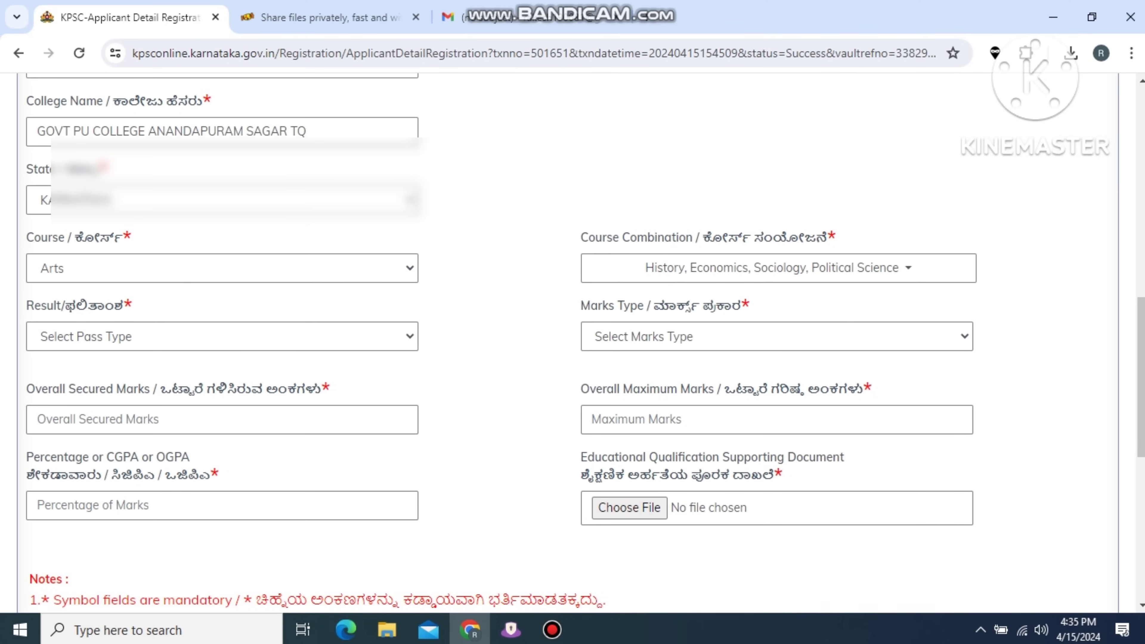
# Set the PUC result to Passed, marks type Marks, with 466 secured out of 600.
pyautogui.click(223, 336)
pyautogui.press('Return')
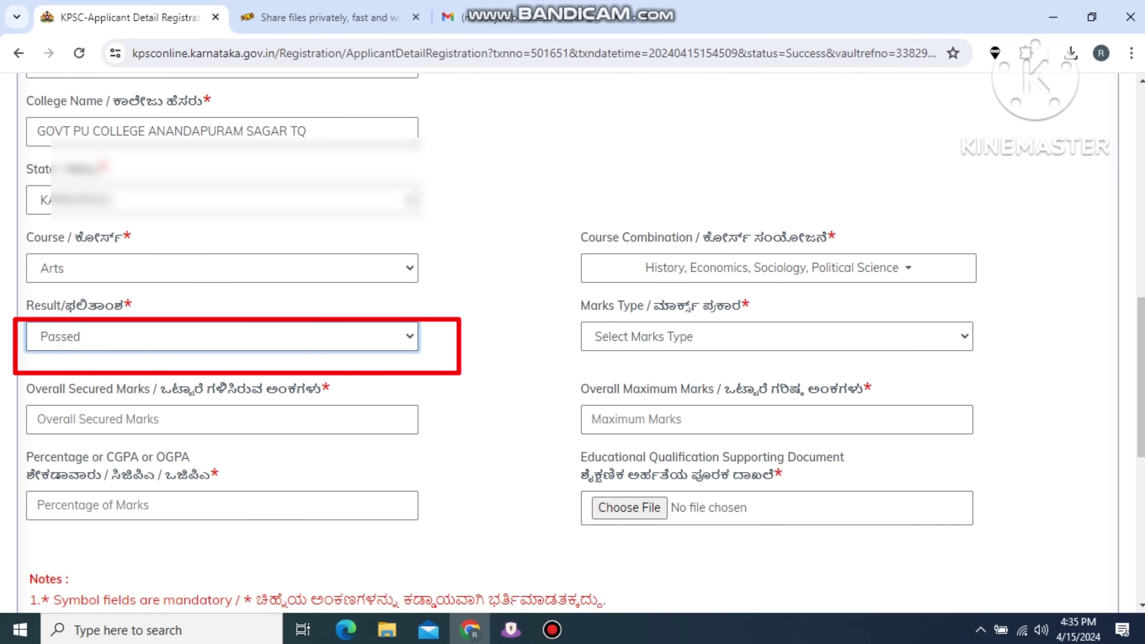
pyautogui.press('Tab')
pyautogui.hotkey('alt', 'Down')
pyautogui.press('Down')
pyautogui.press('Down')
pyautogui.press('Return')
pyautogui.click(221, 419)
pyautogui.write('466')
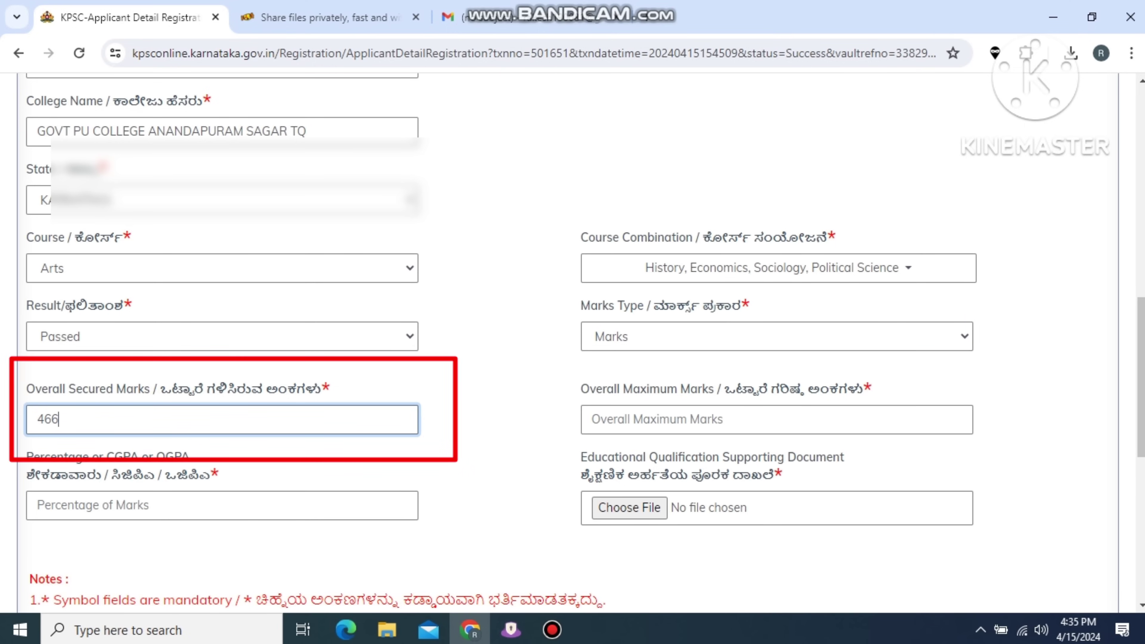
pyautogui.click(775, 419)
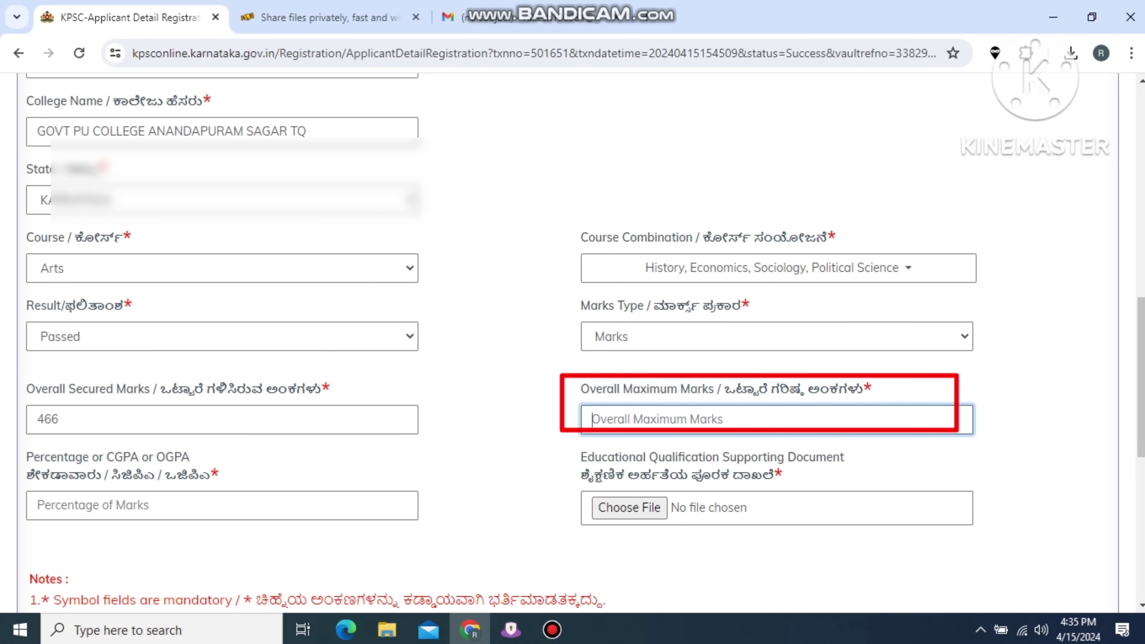
pyautogui.write('600')
pyautogui.click(221, 505)
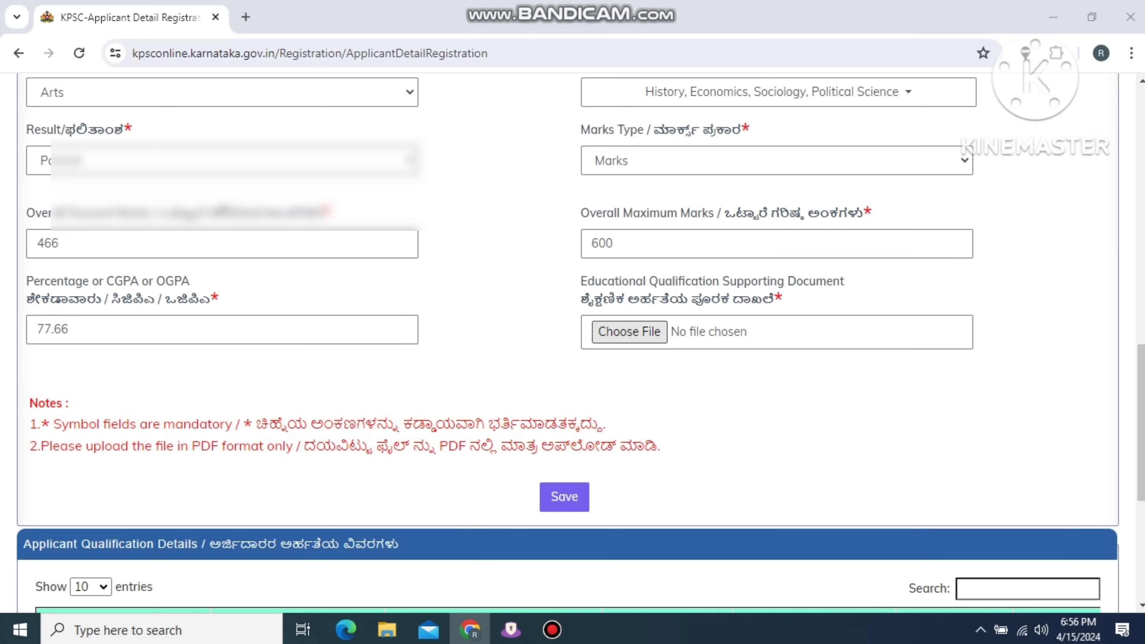
# Attach puc.pdf and save the PUC qualification record.
pyautogui.click(629, 332)
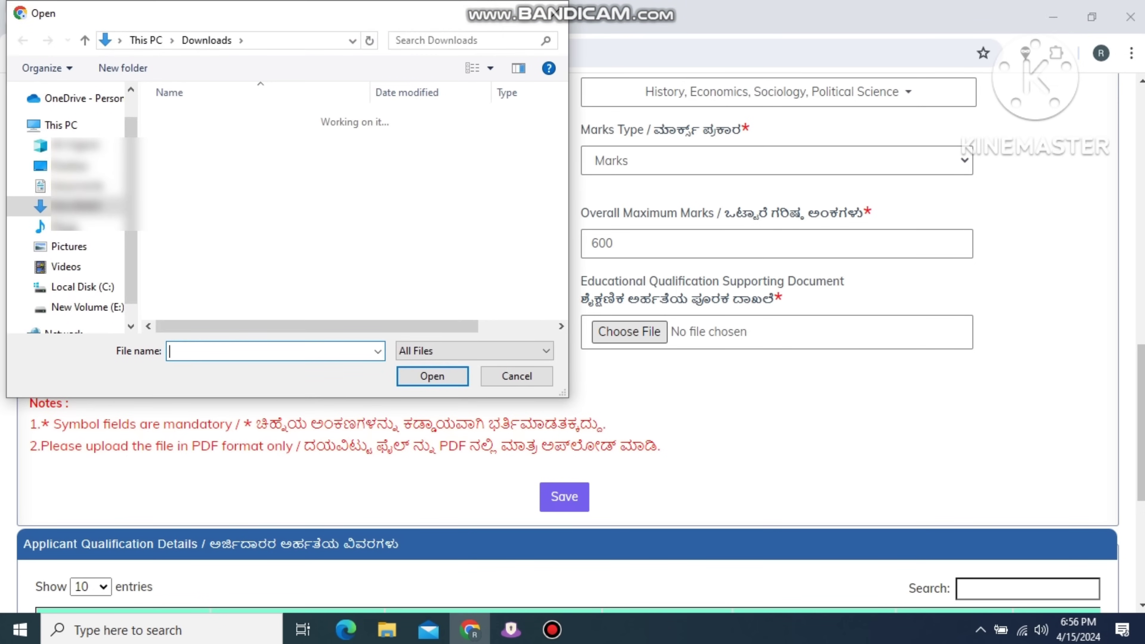
pyautogui.click(189, 211)
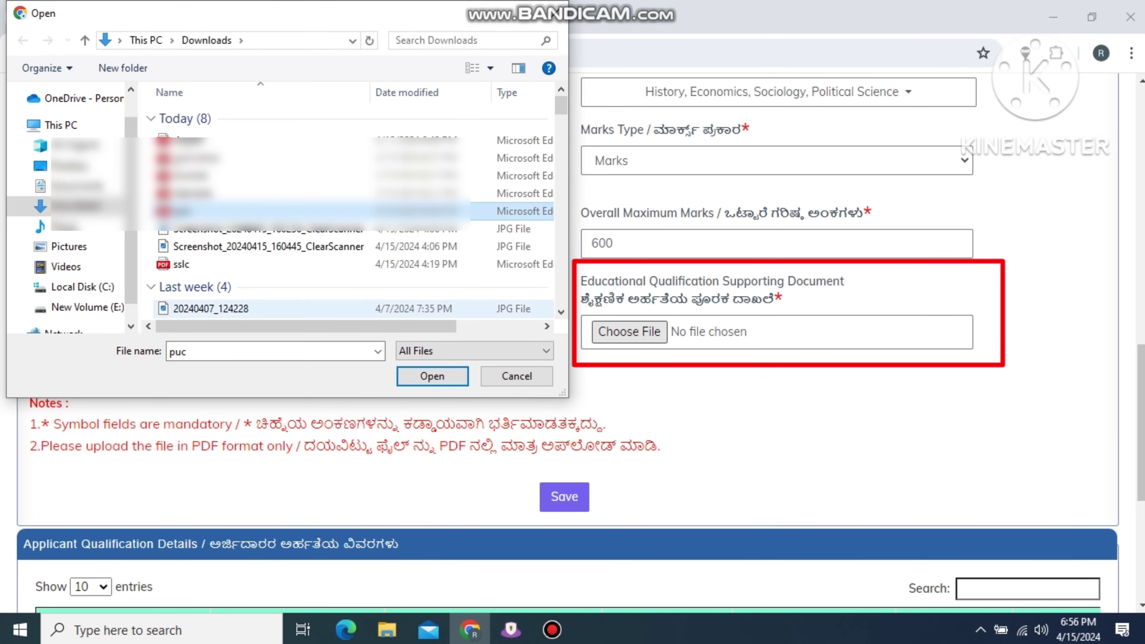
pyautogui.click(432, 376)
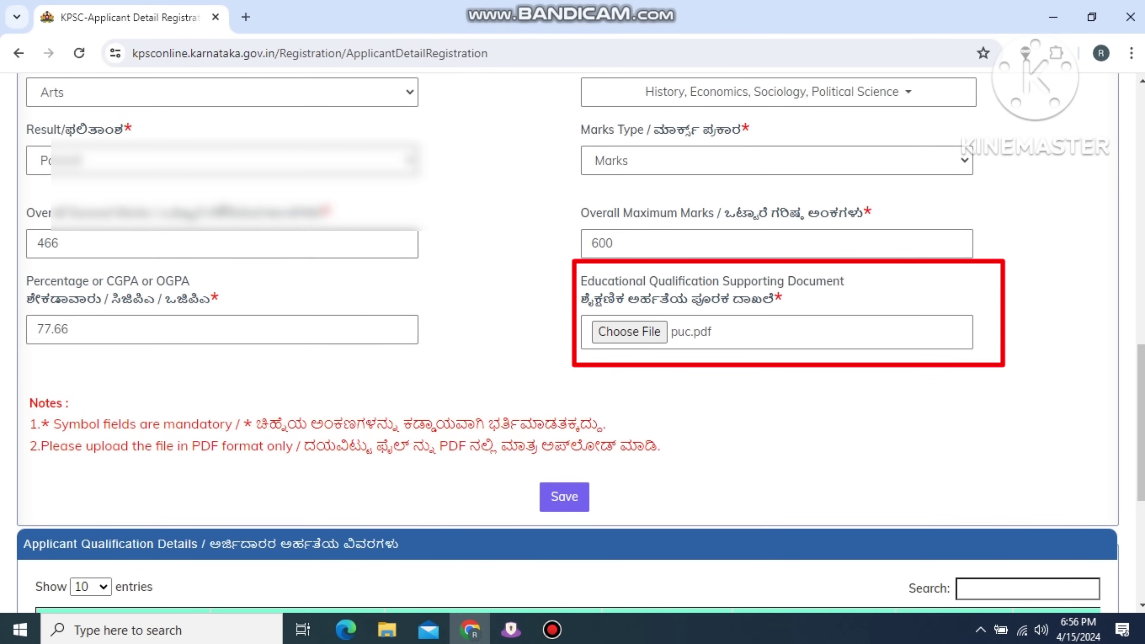
pyautogui.click(564, 497)
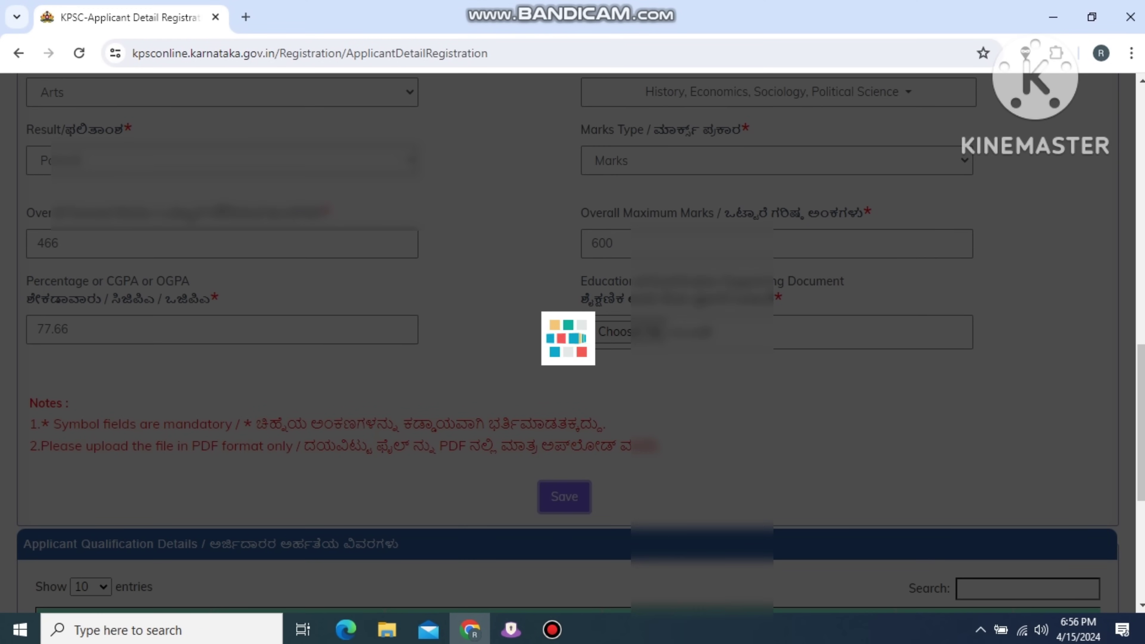
pyautogui.scroll(-3, 1091, 490)
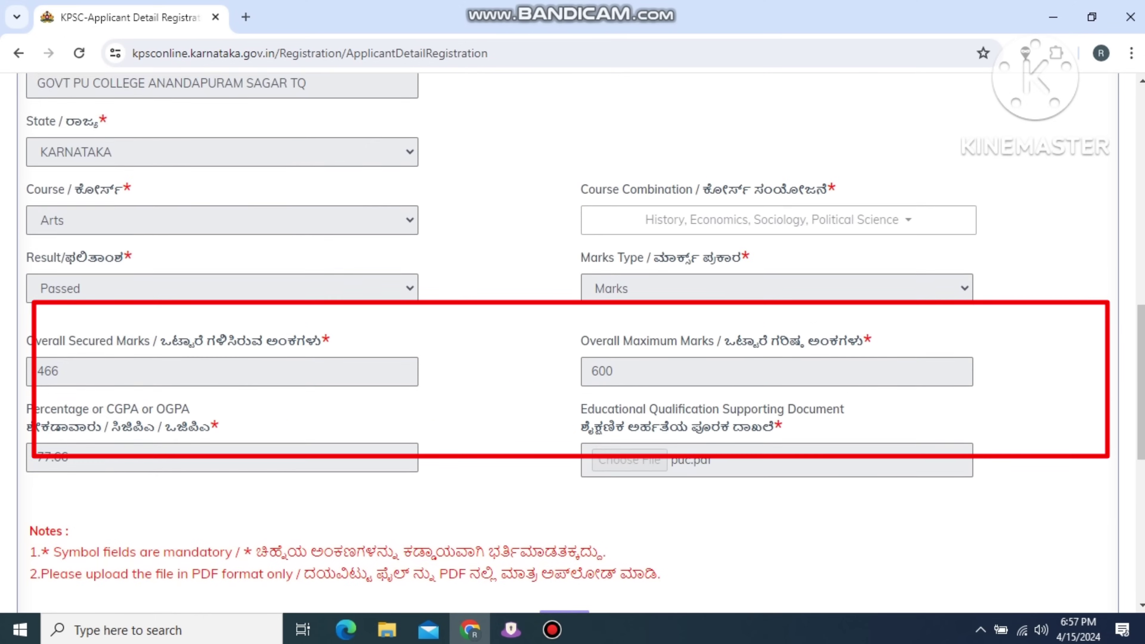
pyautogui.scroll(7, 573, 338)
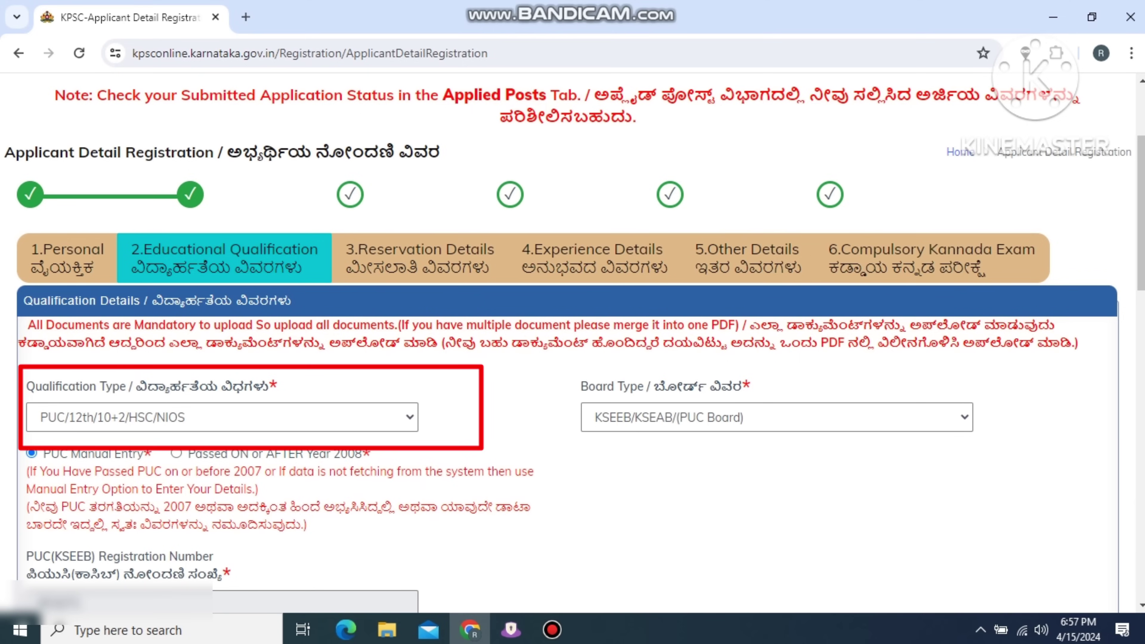
# Switch the qualification type to Graduate/Degree, attach degree.pdf, and set a 3-year course duration.
pyautogui.click(222, 418)
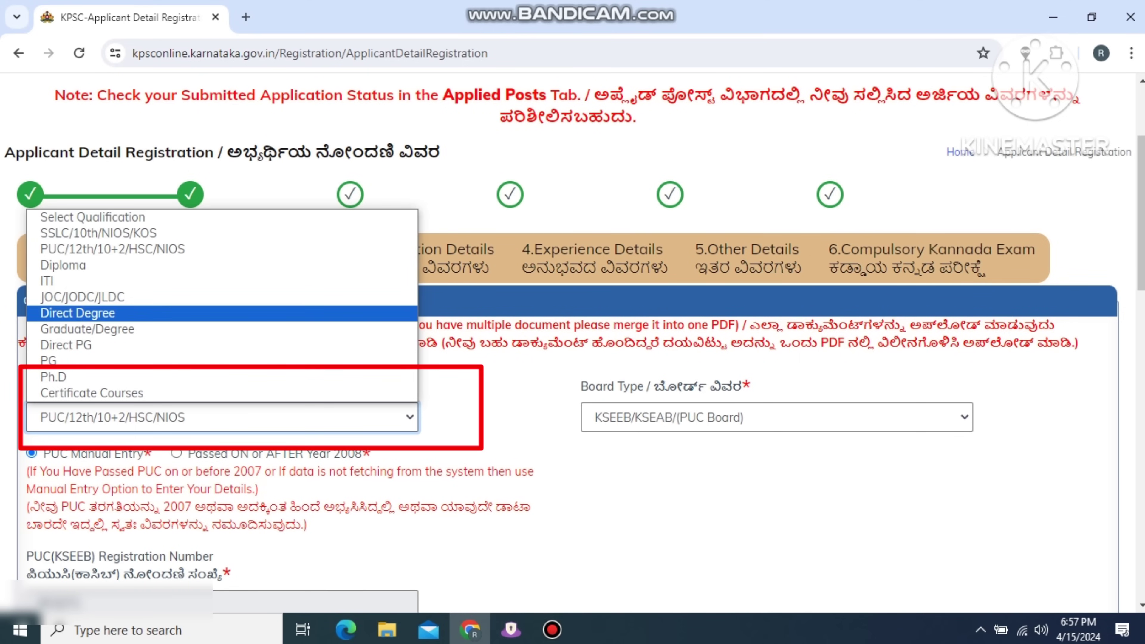
pyautogui.click(87, 329)
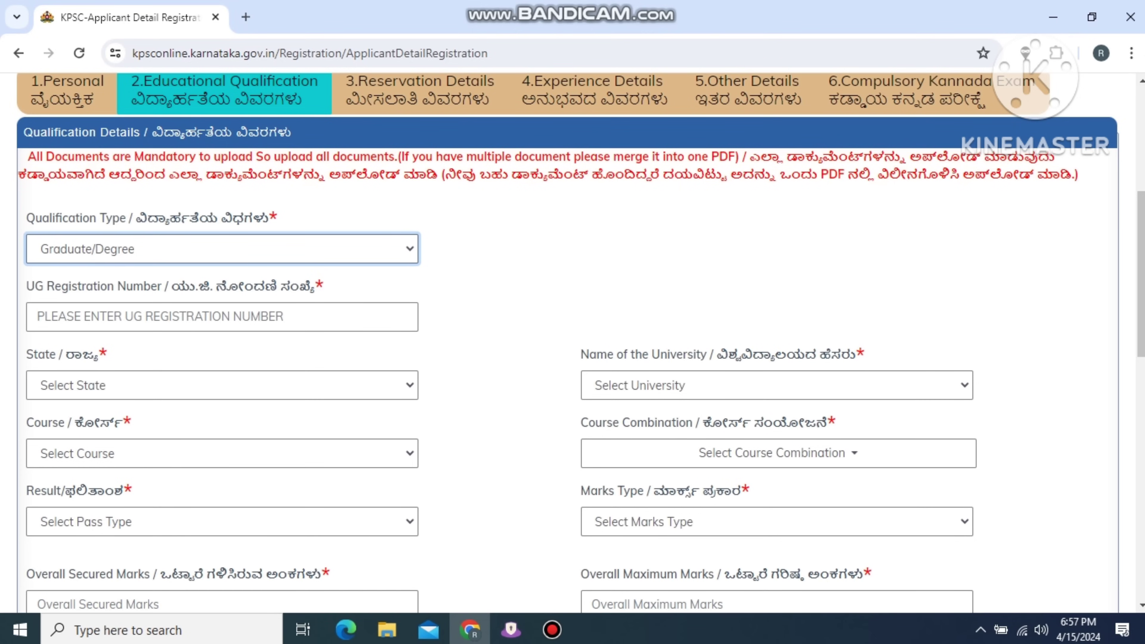
pyautogui.scroll(-2, 572, 343)
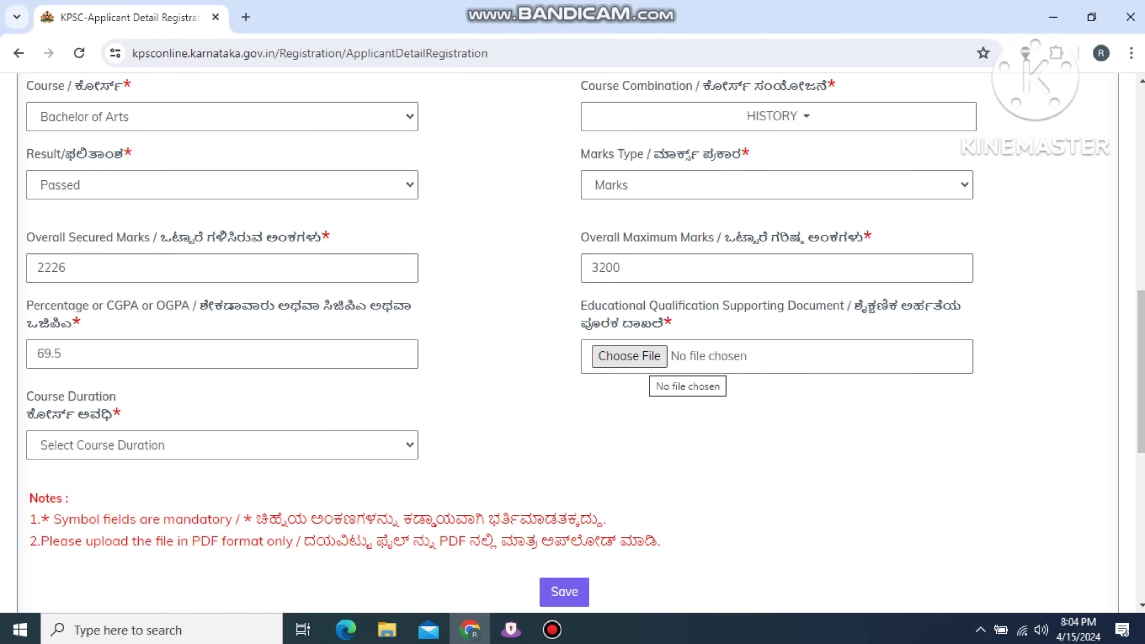
pyautogui.click(629, 355)
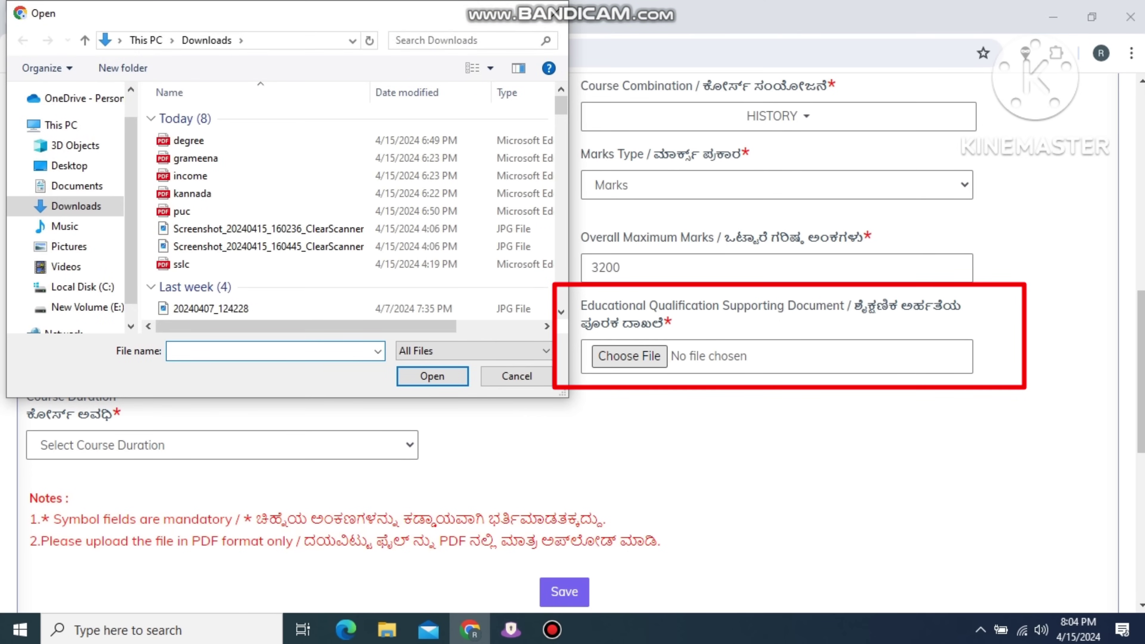
pyautogui.click(188, 141)
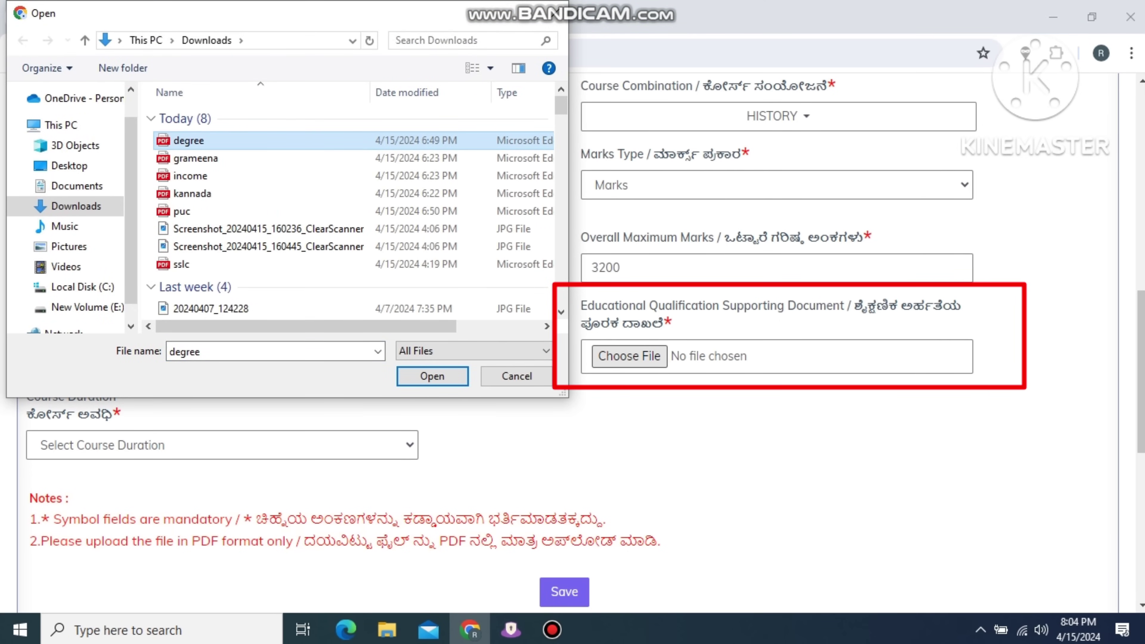
pyautogui.press('Return')
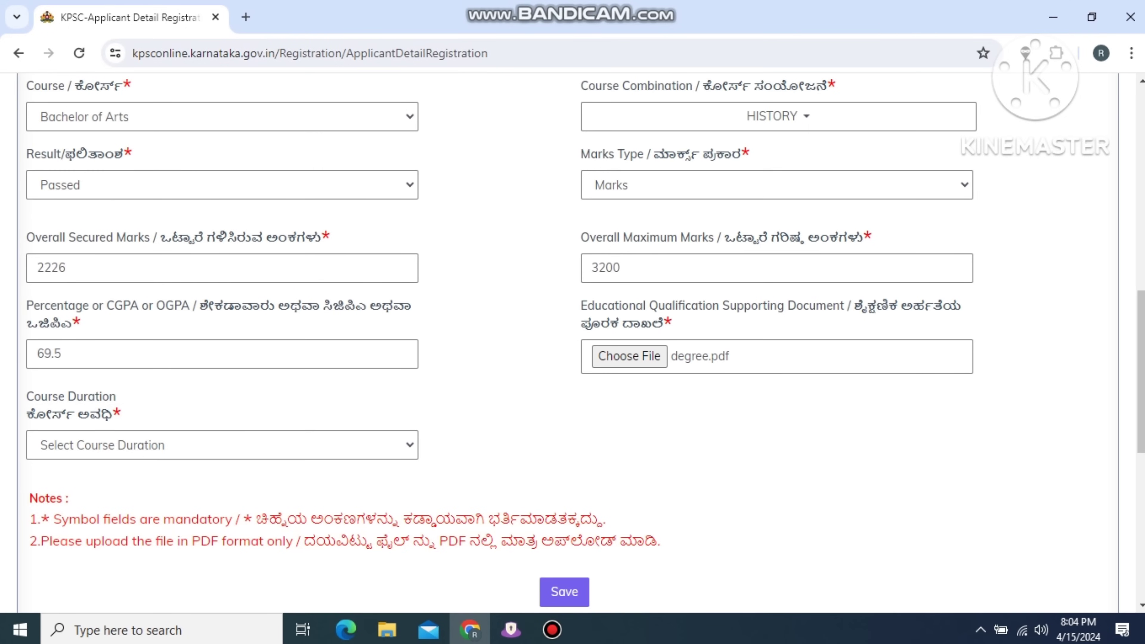
pyautogui.click(221, 445)
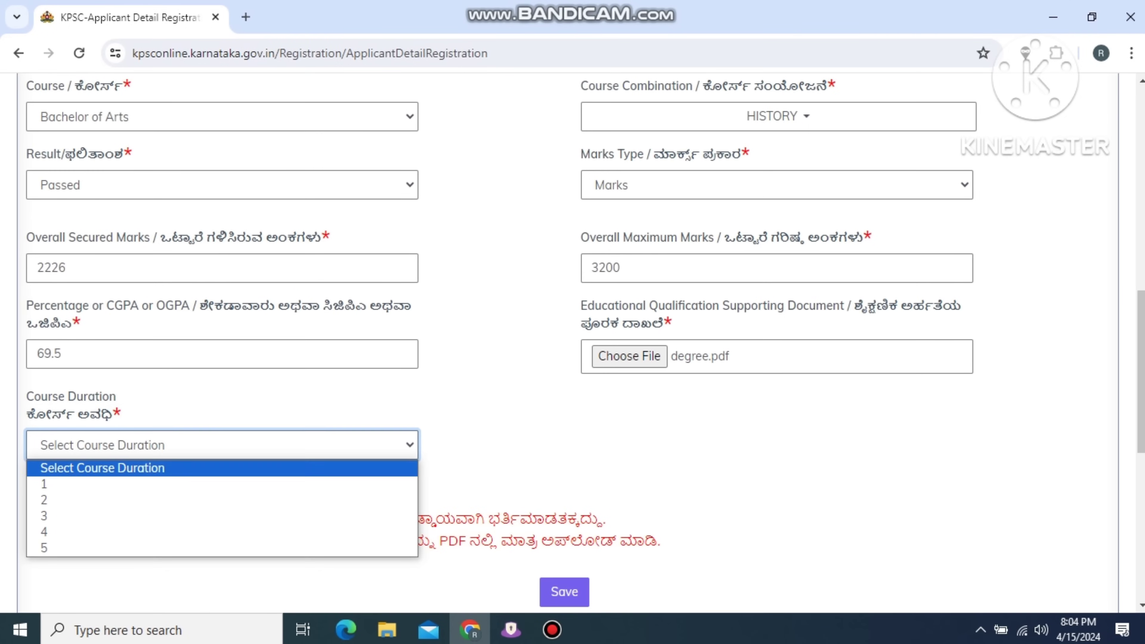
pyautogui.click(135, 514)
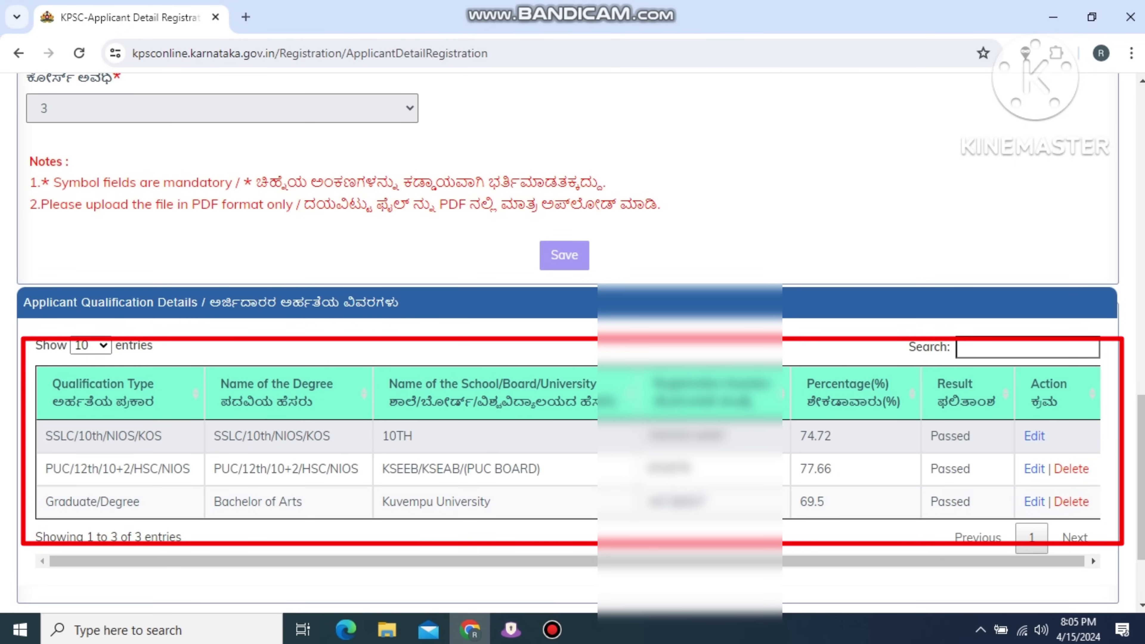
pyautogui.scroll(-3, 572, 361)
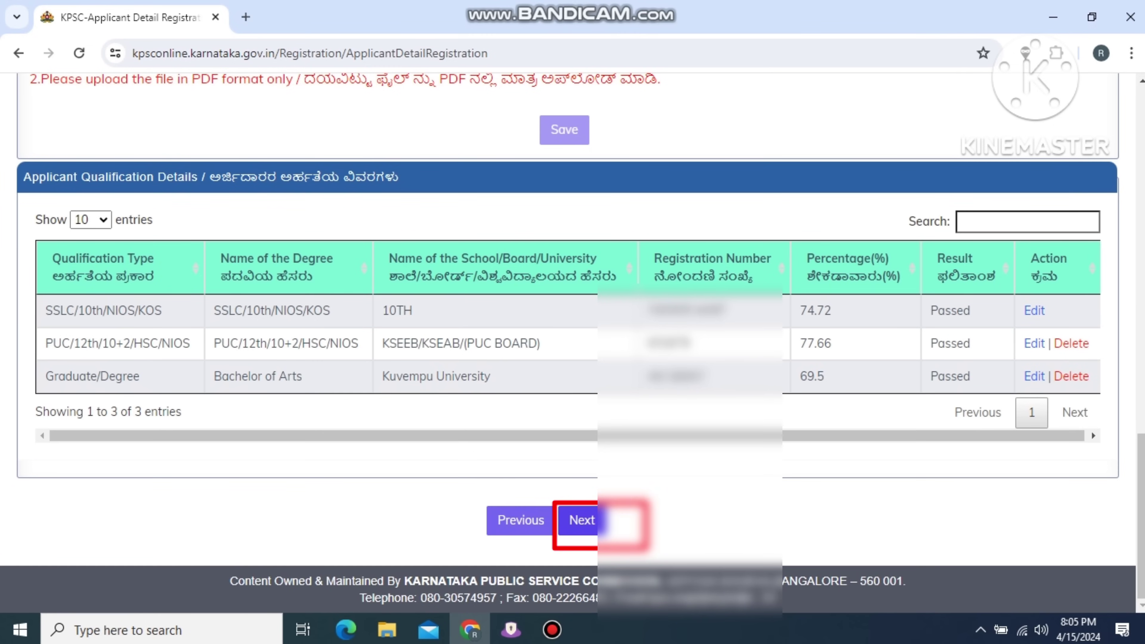
# Move on to Reservation Details and answer Yes to claiming reservation.
pyautogui.click(582, 520)
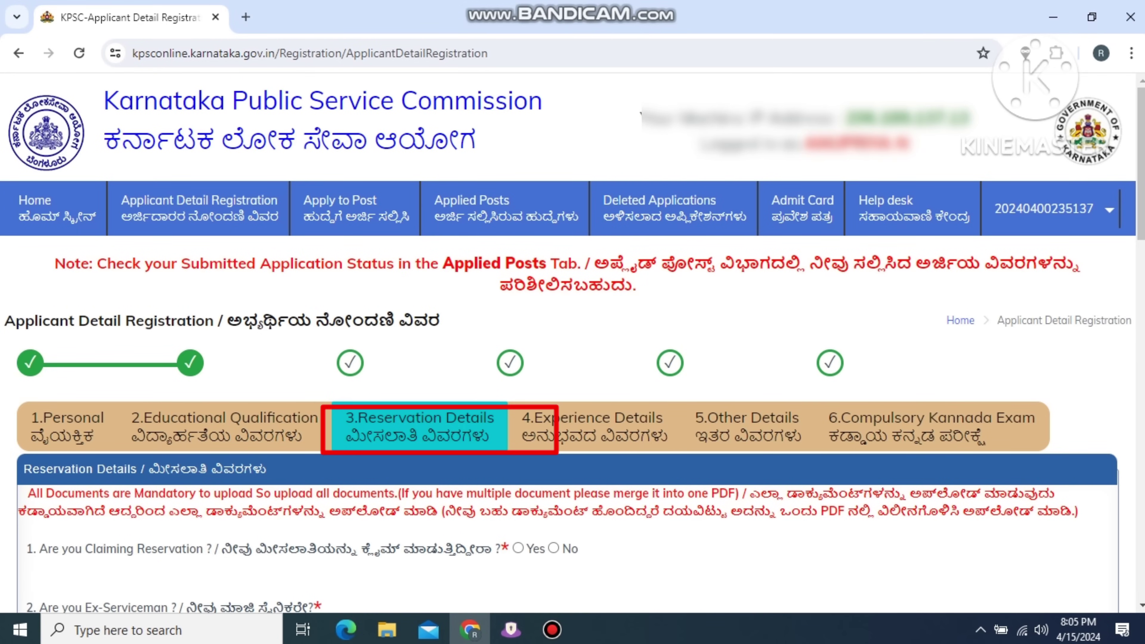
pyautogui.scroll(-5, 572, 361)
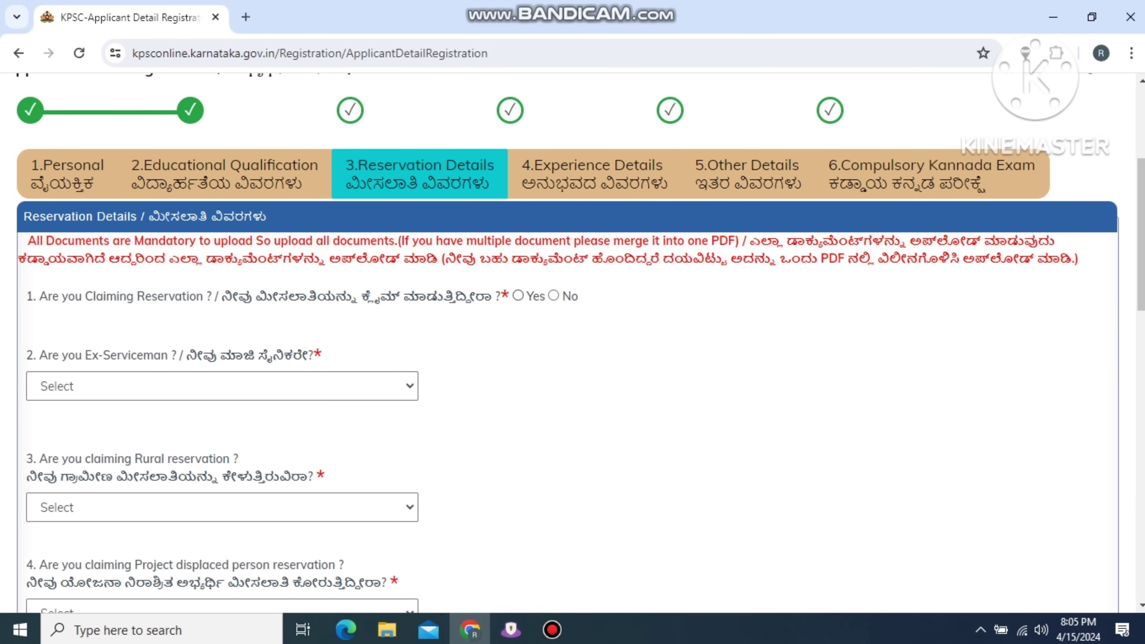
pyautogui.click(518, 295)
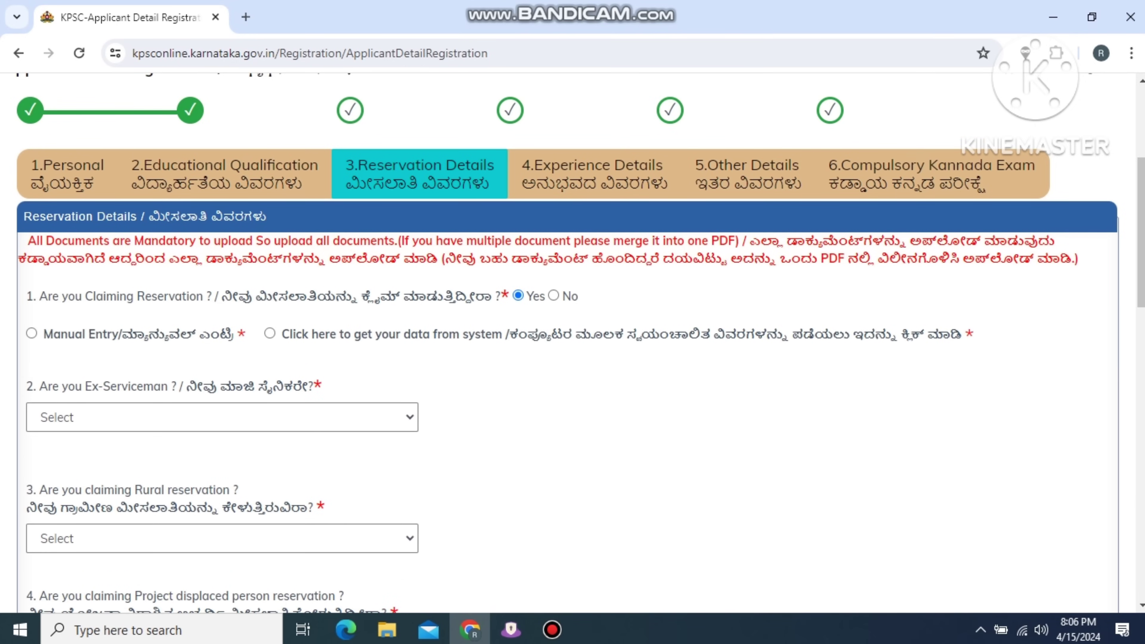
pyautogui.scroll(-2, 573, 343)
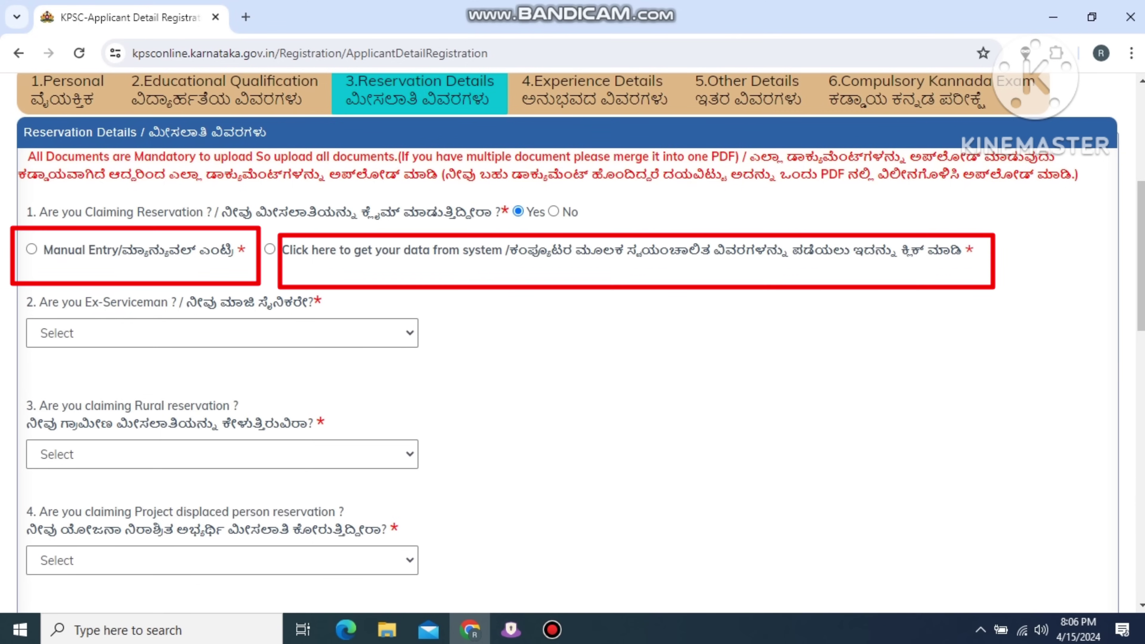
# Choose to get data from the system and fetch certificate details using the pasted RD number.
pyautogui.click(270, 249)
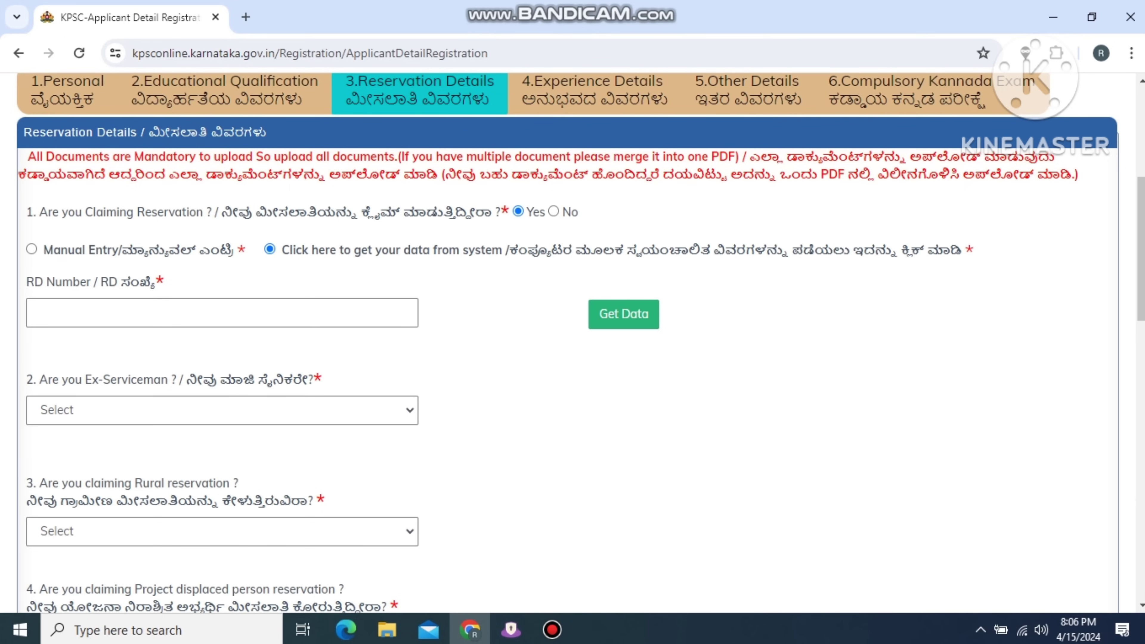
pyautogui.click(31, 249)
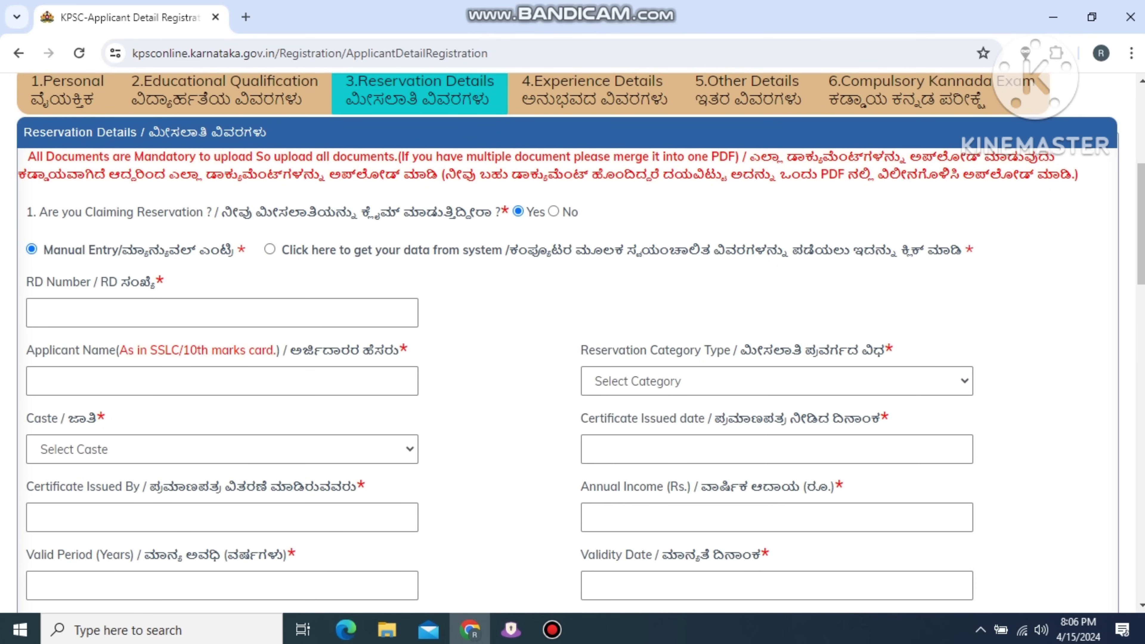
pyautogui.click(270, 249)
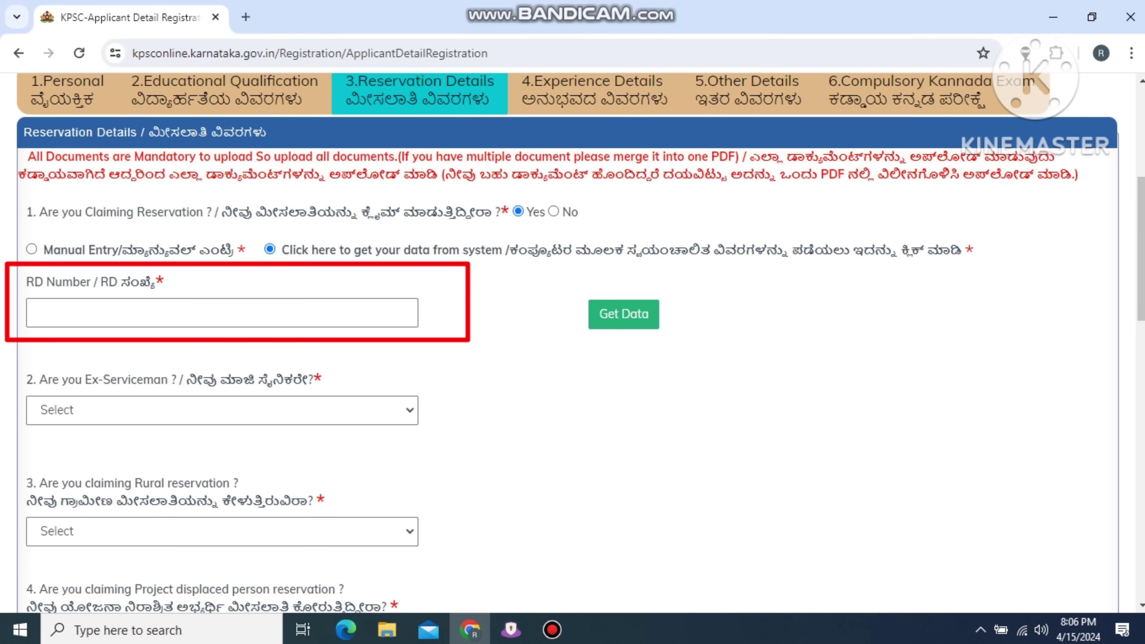
pyautogui.hotkey('ctrl', 'v')
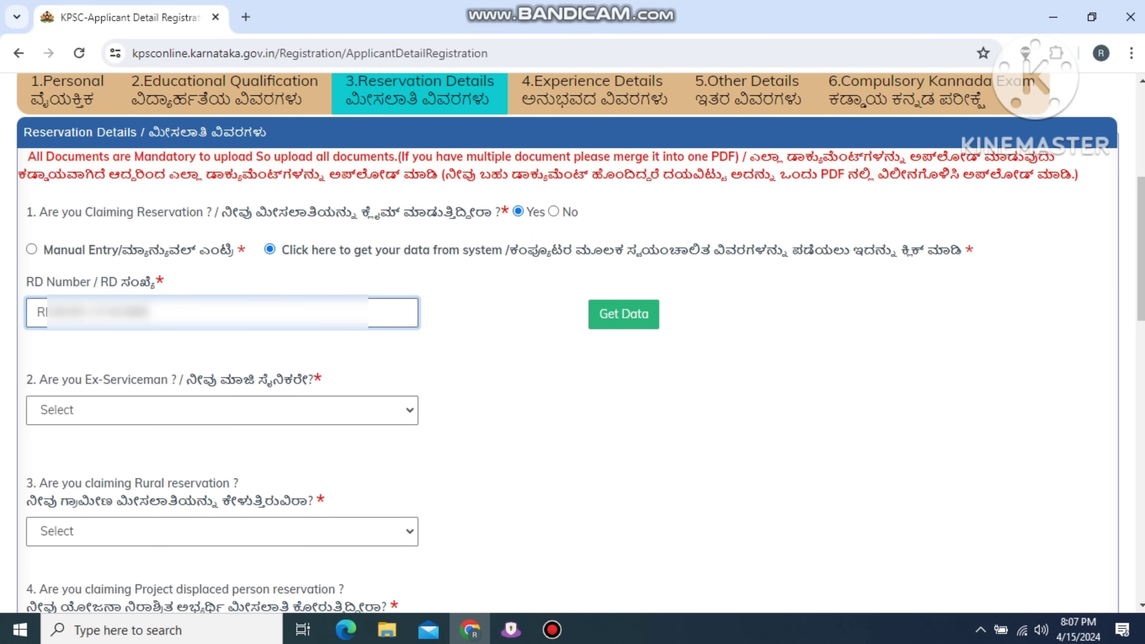
pyautogui.press('Return')
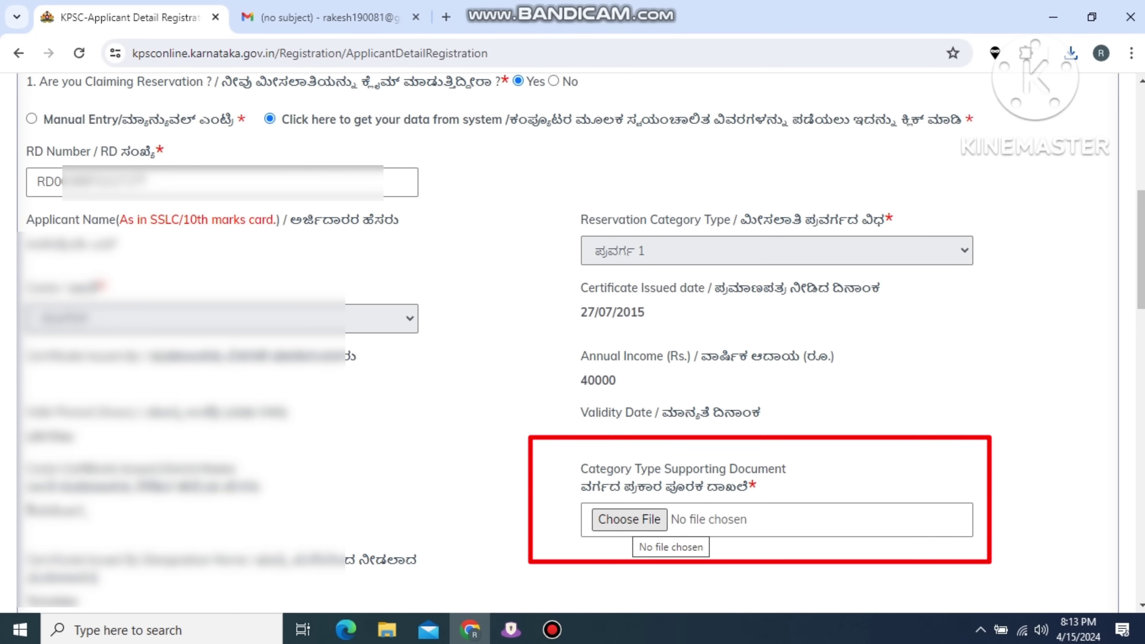
# Attach the CASTE PDF as the category document and answer No to Ex-Serviceman and Battle Casualty.
pyautogui.click(629, 519)
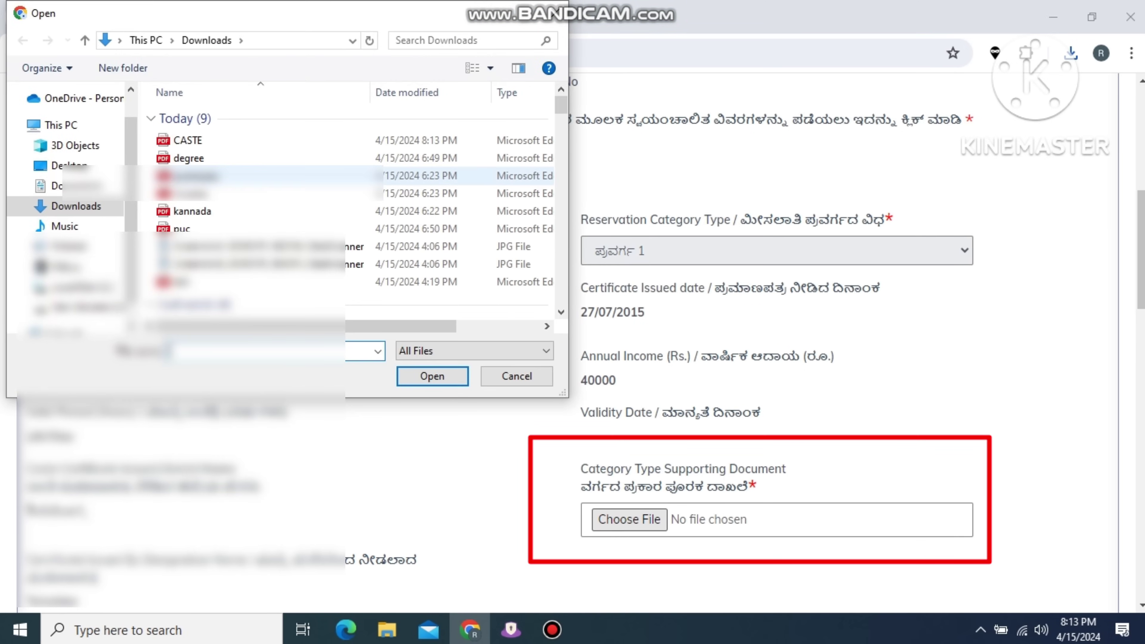
pyautogui.click(187, 140)
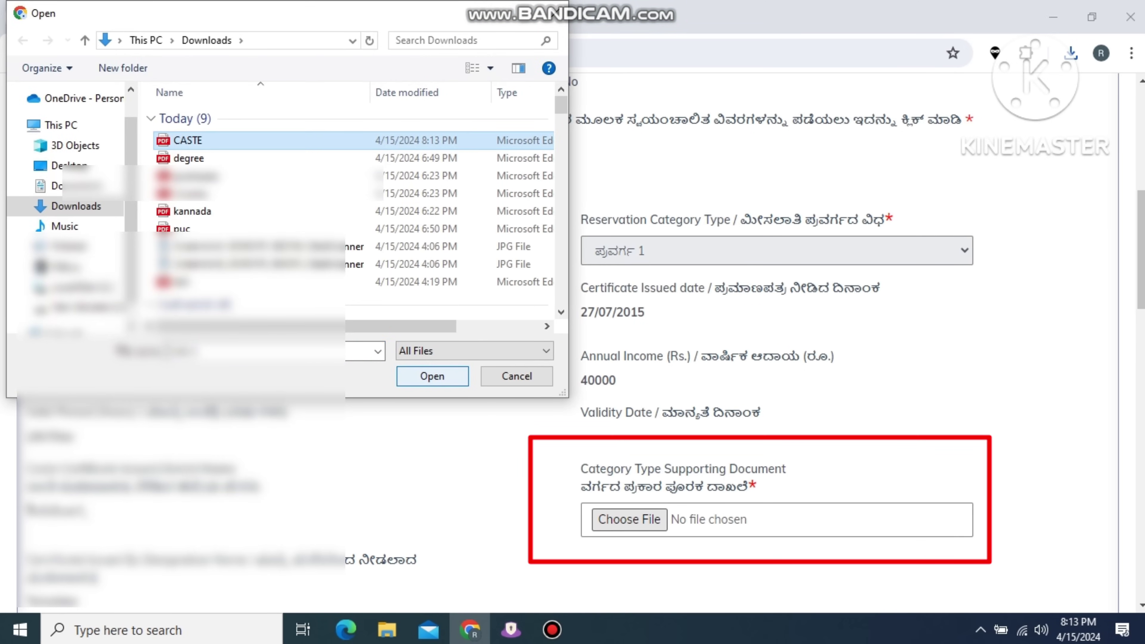
pyautogui.press('Return')
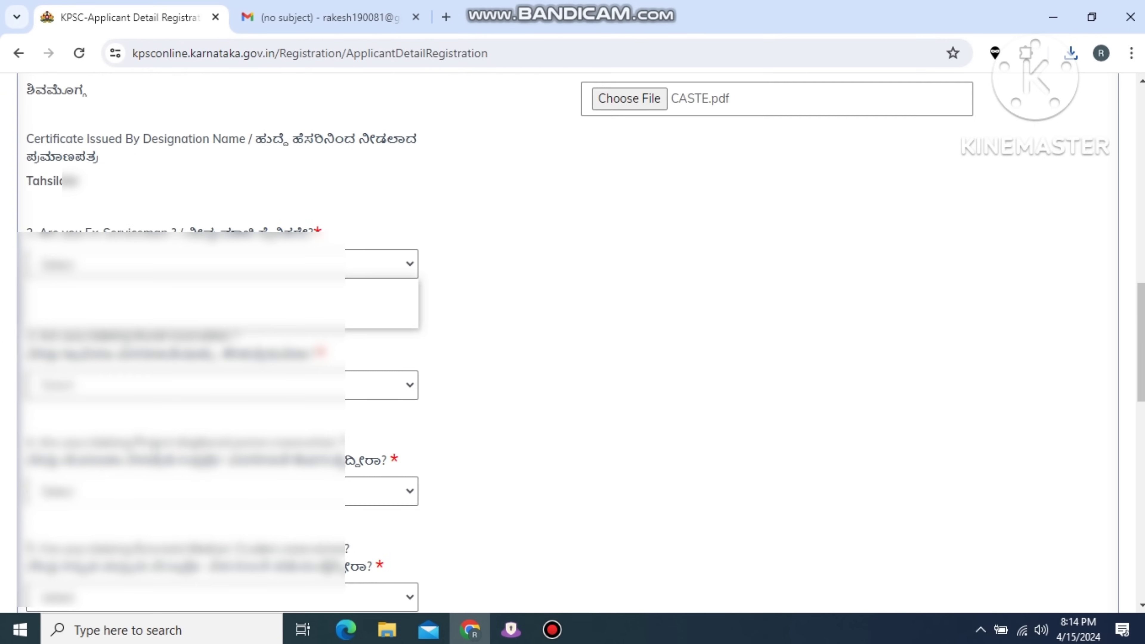
pyautogui.press('Down')
pyautogui.press('Down')
pyautogui.press('Return')
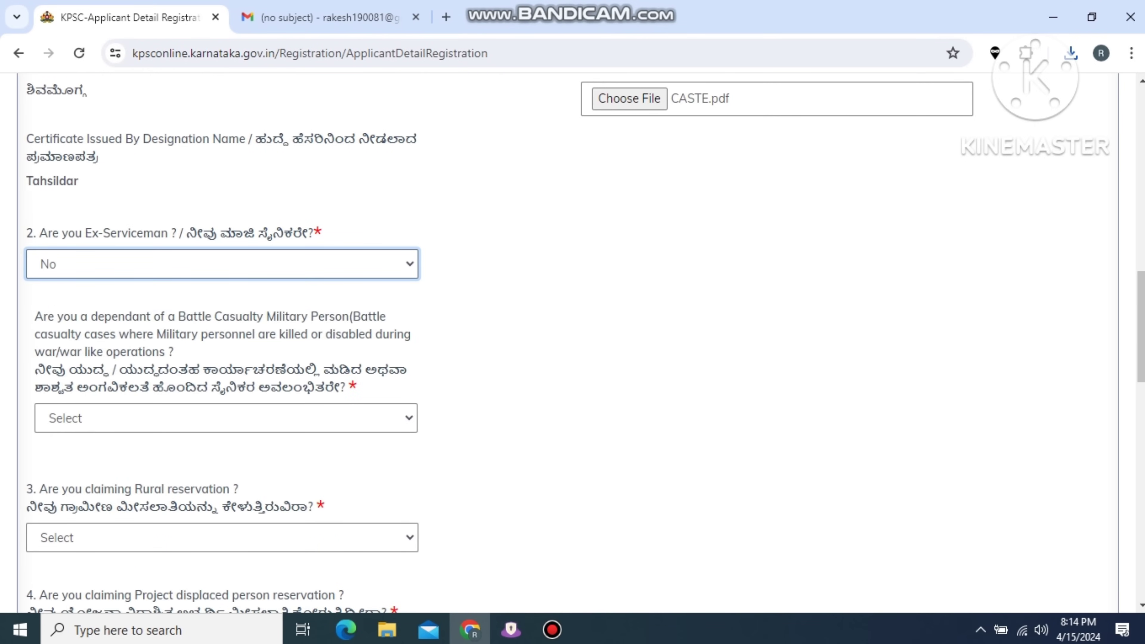
pyautogui.scroll(-2, 223, 333)
pyautogui.press('Tab')
pyautogui.hotkey('alt', 'Down')
pyautogui.press('Down')
pyautogui.press('Down')
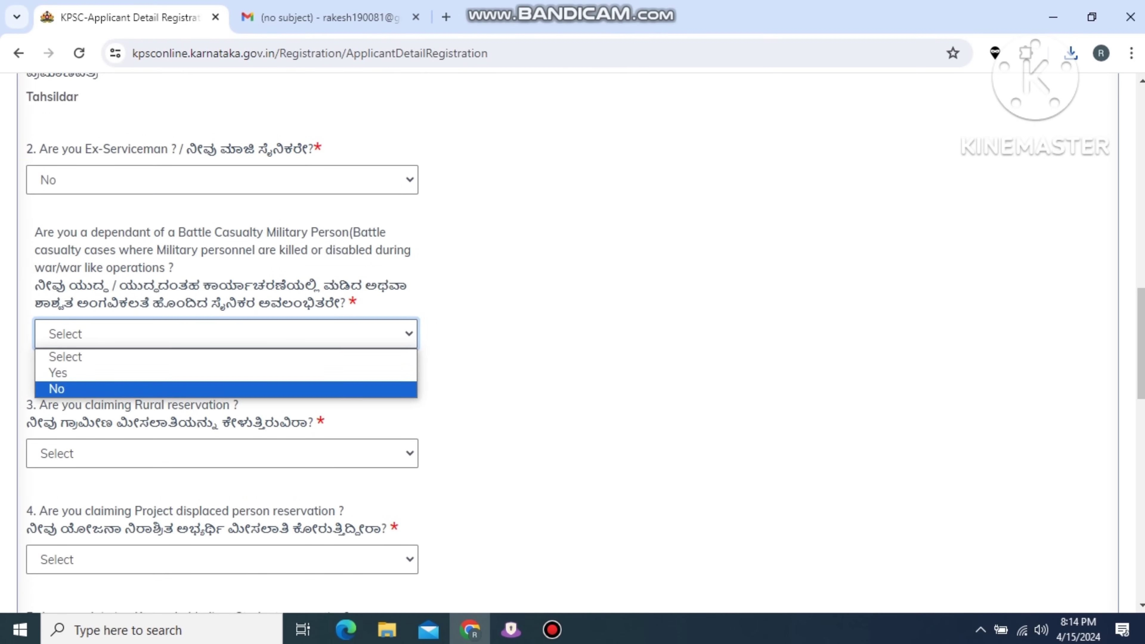
pyautogui.press('Return')
# Claim rural reservation with grameena.pdf as proof and answer No to project displaced.
pyautogui.scroll(-4, 222, 333)
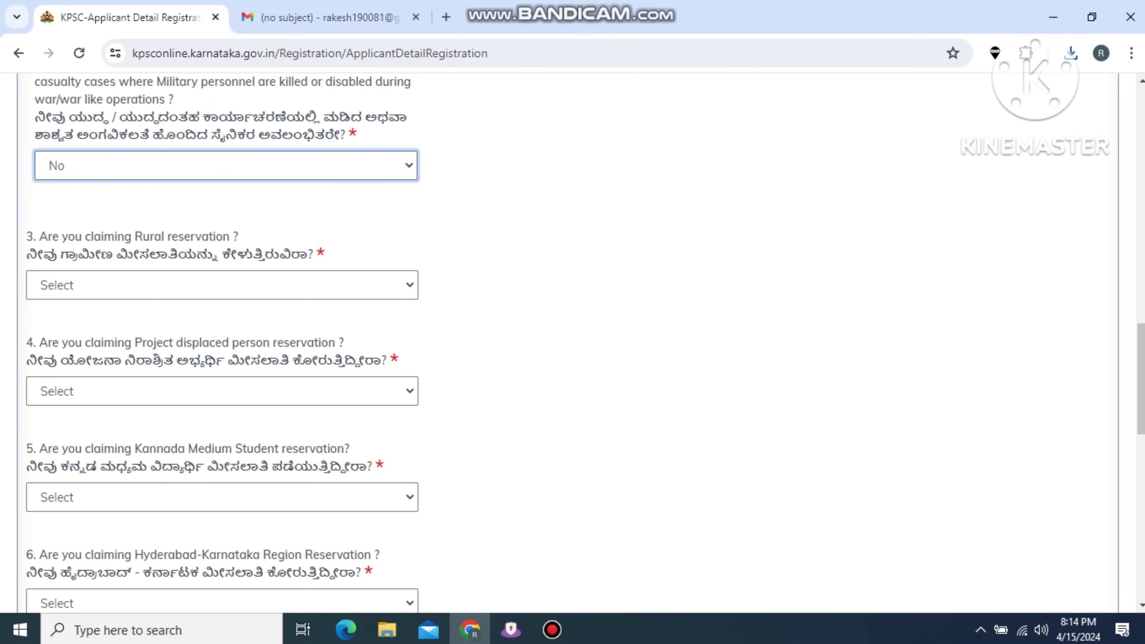
pyautogui.press('Tab')
pyautogui.hotkey('alt', 'Down')
pyautogui.press('Down')
pyautogui.press('Return')
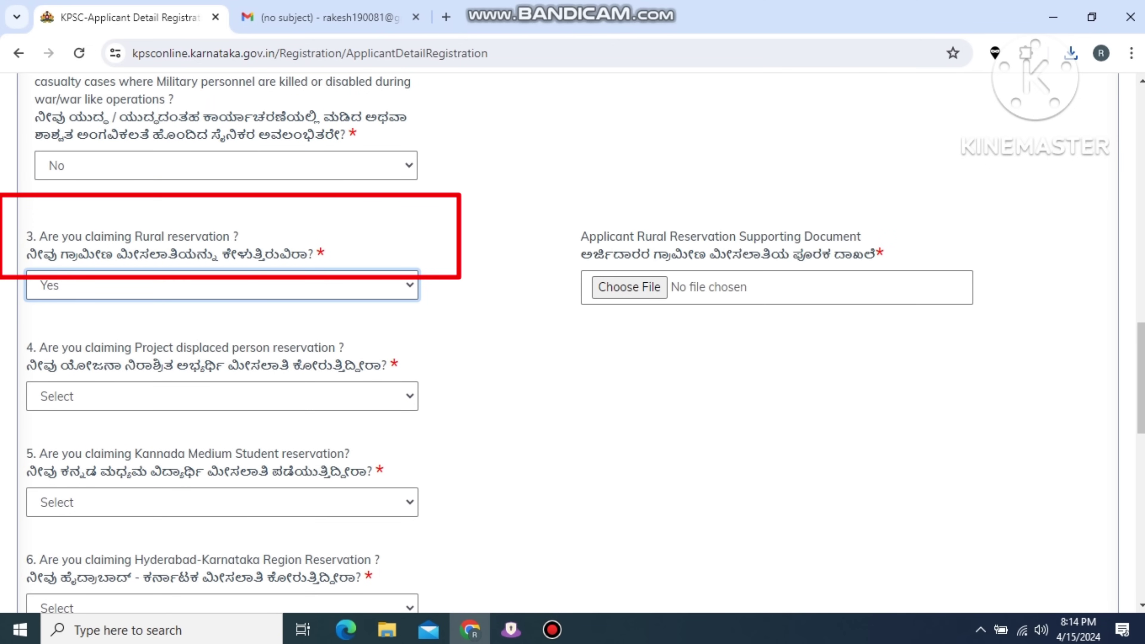
pyautogui.press('Tab')
pyautogui.press('Return')
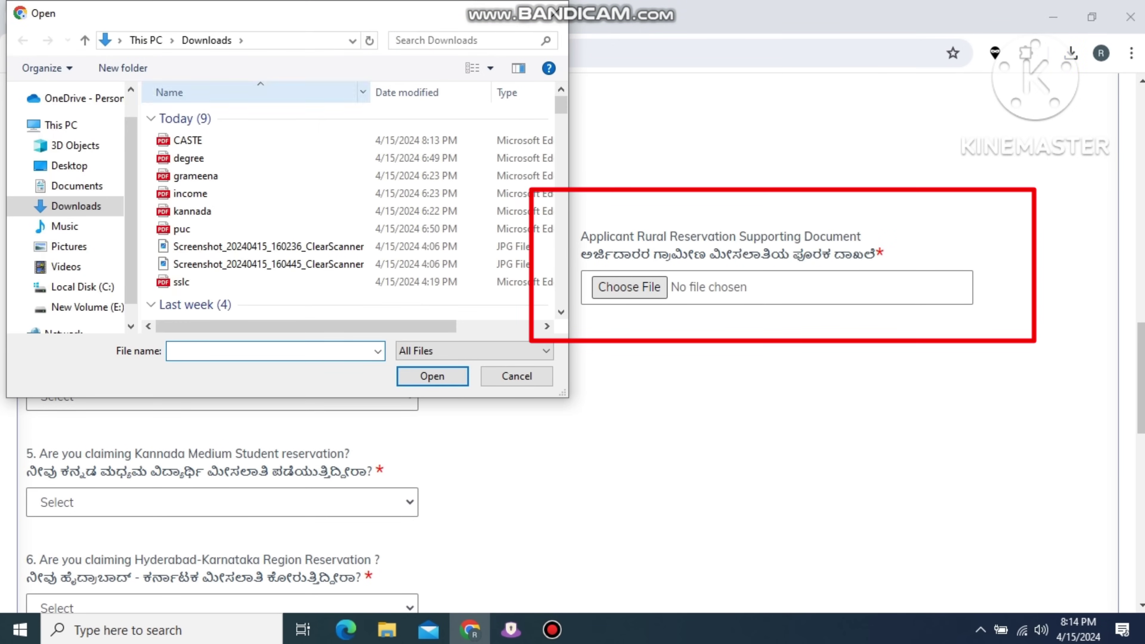
pyautogui.click(195, 175)
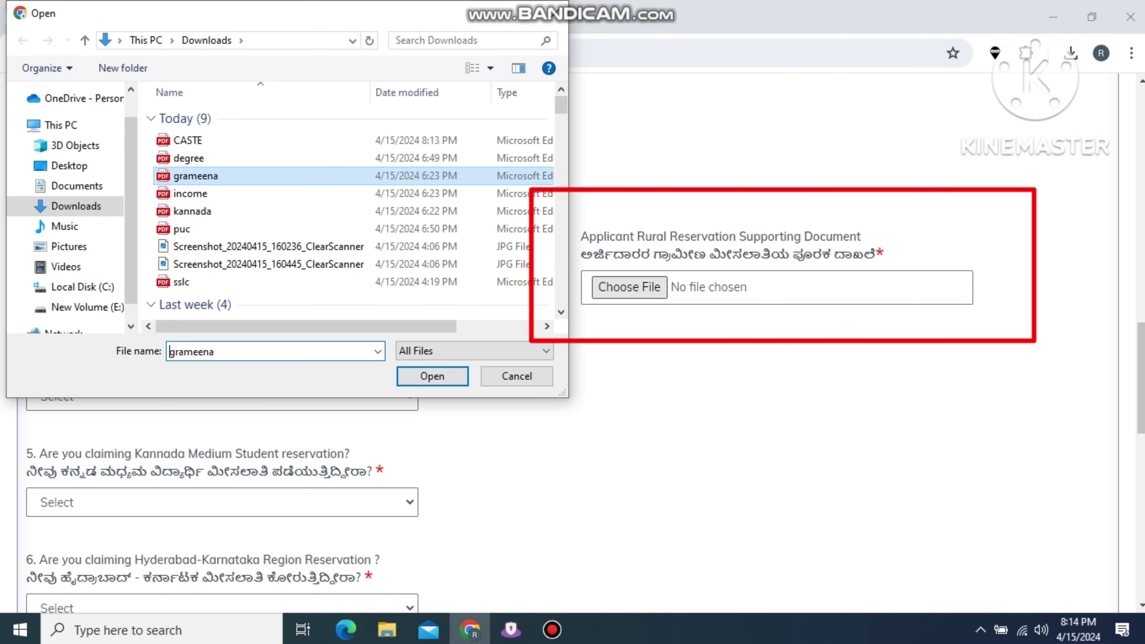
pyautogui.press('Return')
pyautogui.press('Tab')
pyautogui.press('Down')
pyautogui.press('Down')
pyautogui.scroll(-5, 572, 343)
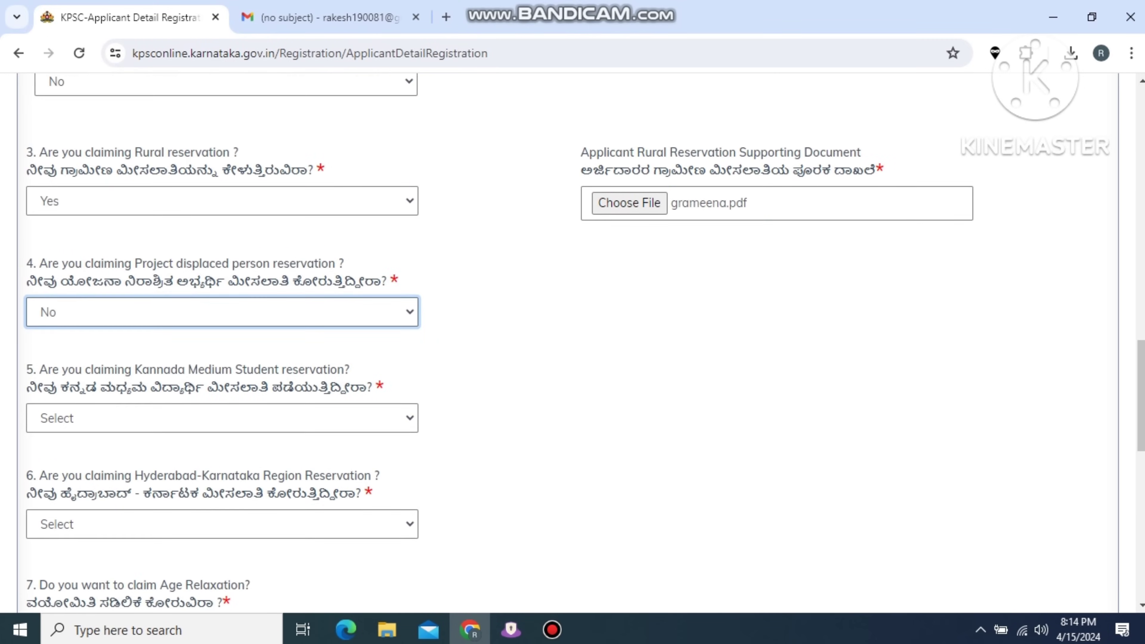
# Claim Kannada medium reservation and attach the kannada file as its supporting document.
pyautogui.press('Tab')
pyautogui.hotkey('alt', 'Down')
pyautogui.press('Down')
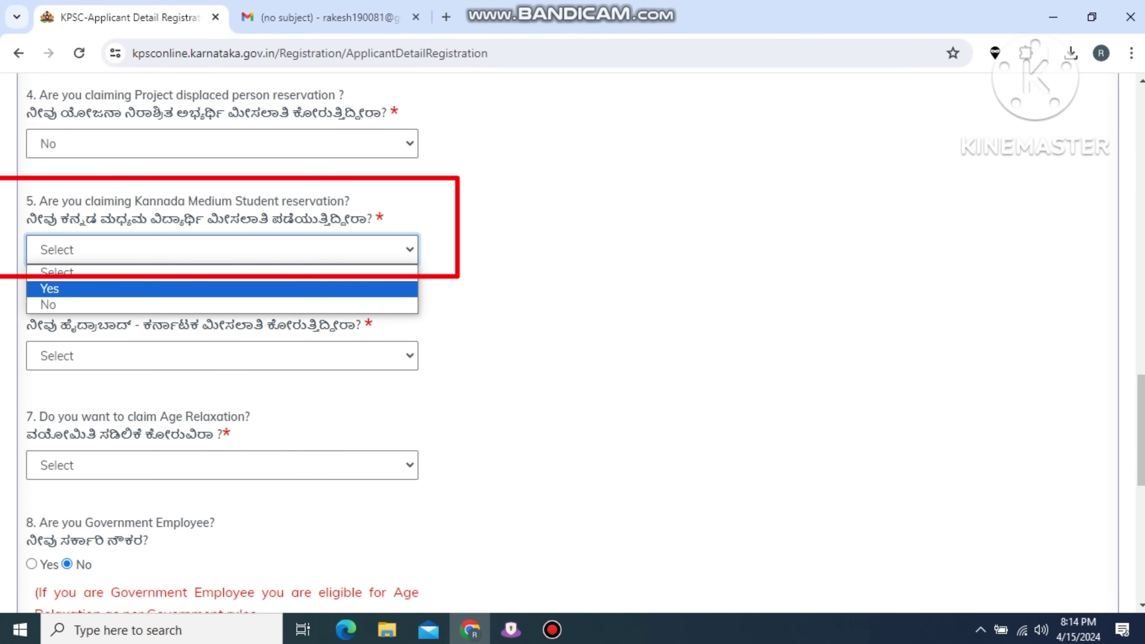
pyautogui.press('Return')
pyautogui.press('Tab')
pyautogui.press('space')
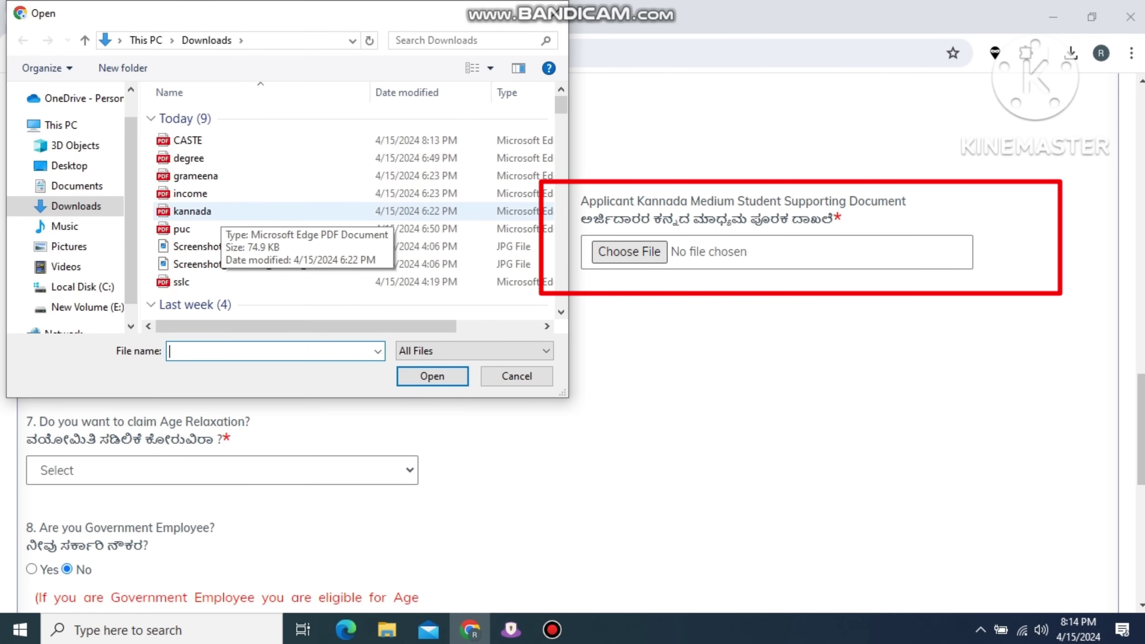
pyautogui.doubleClick(212, 208)
pyautogui.scroll(-9, 573, 343)
pyautogui.scroll(-2, 573, 343)
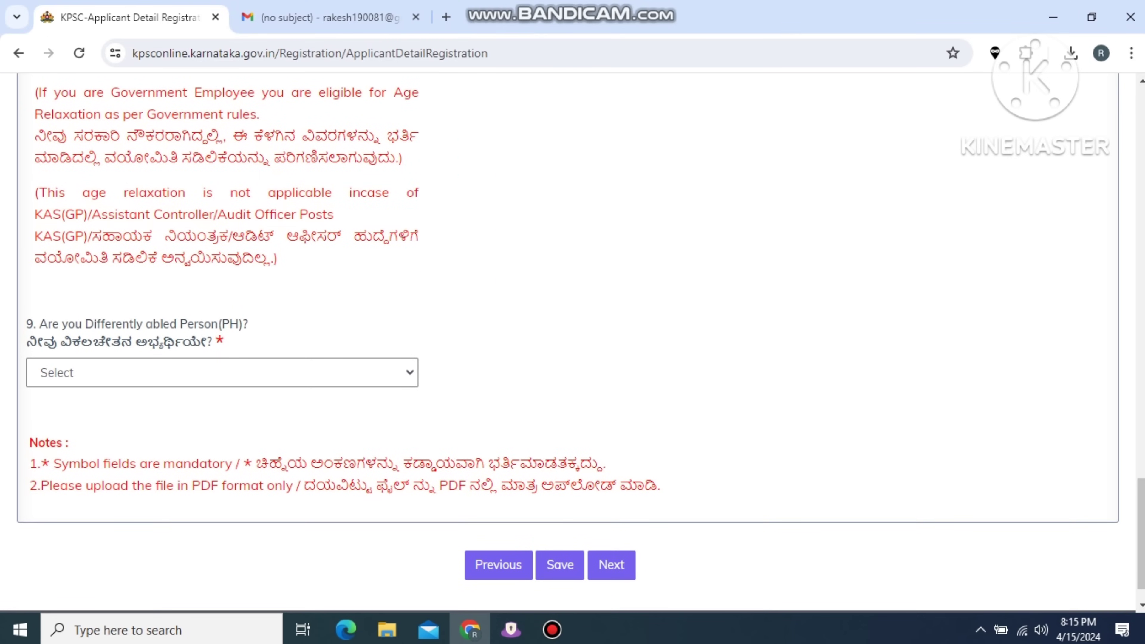
# Answer No to differently abled and save the reservation details.
pyautogui.click(222, 373)
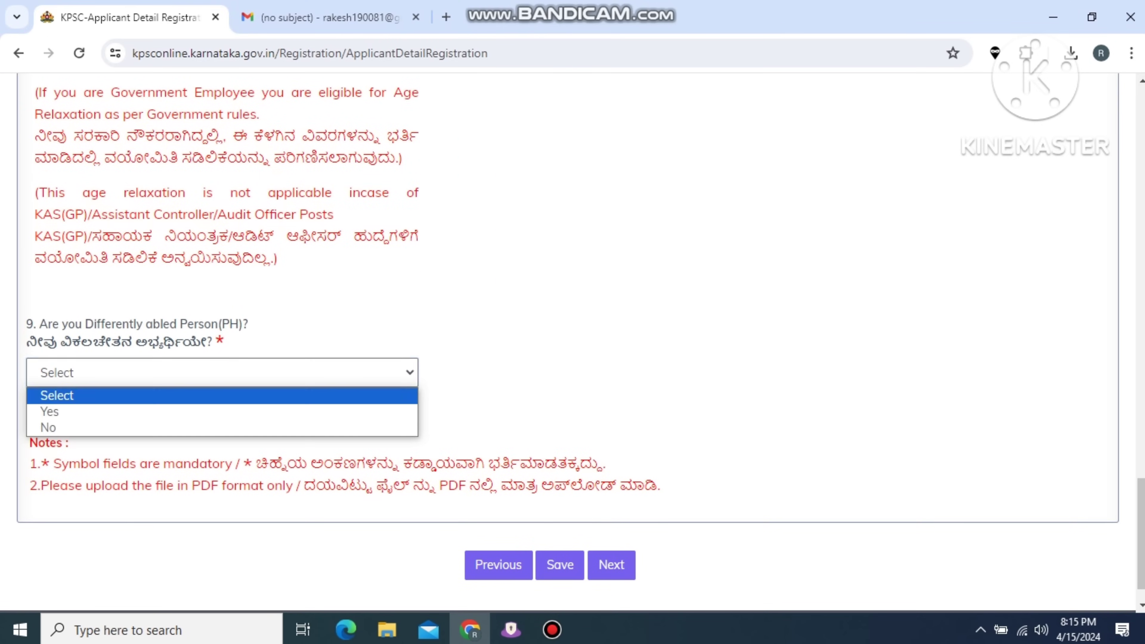
pyautogui.click(136, 427)
pyautogui.scroll(-1, 573, 343)
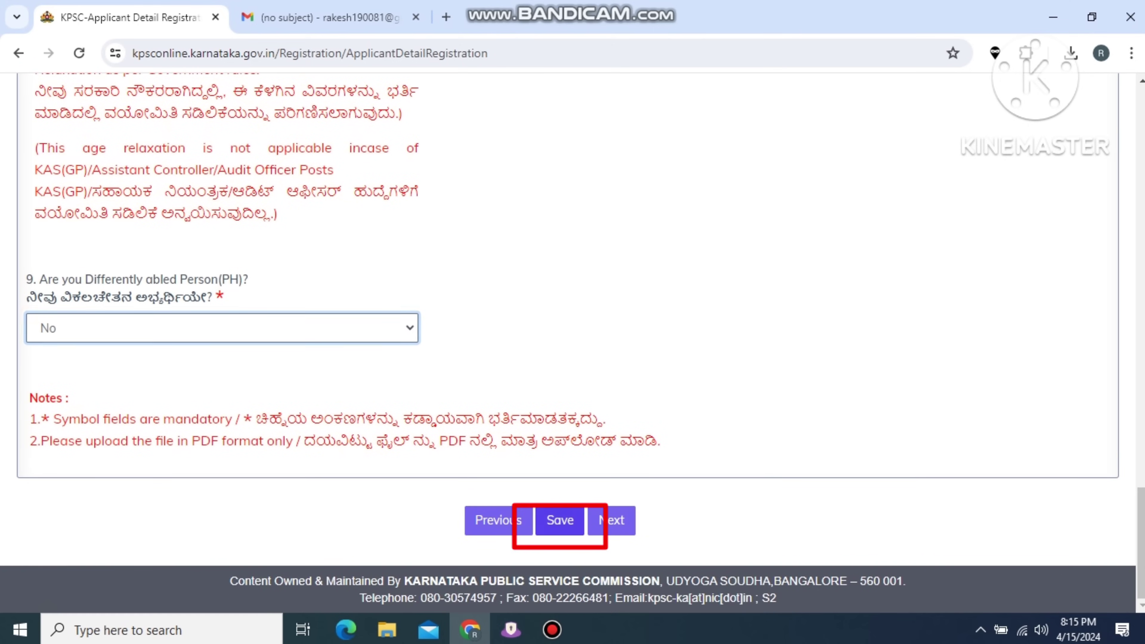
pyautogui.click(559, 520)
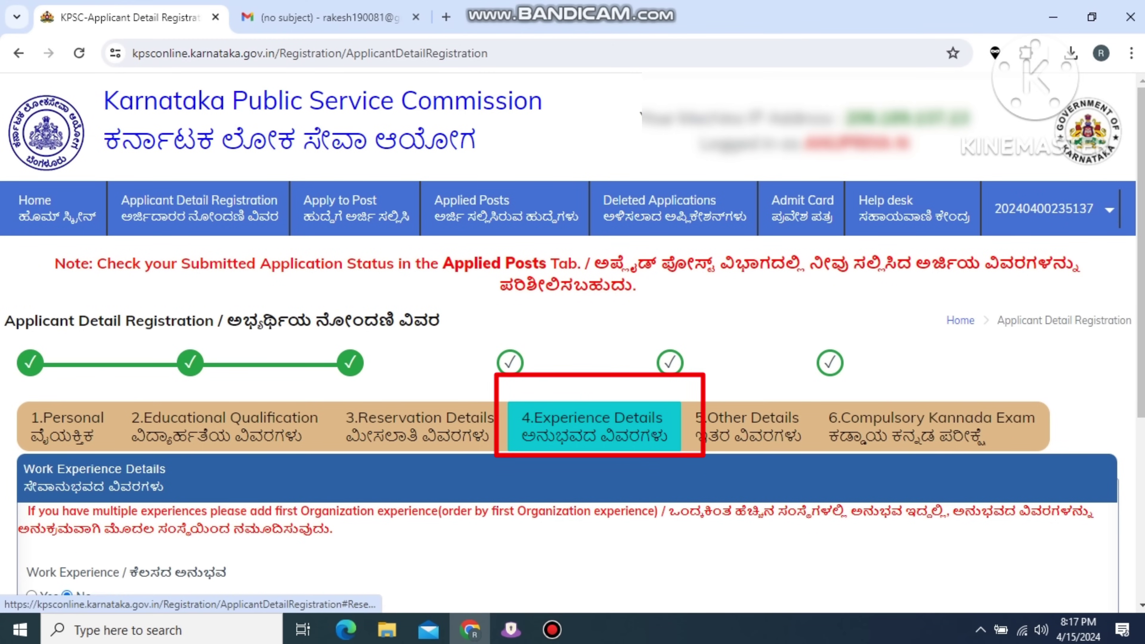
# Set Work Experience to No, save the experience details, and acknowledge the confirmation.
pyautogui.scroll(-4, 592, 426)
pyautogui.scroll(-2, 573, 346)
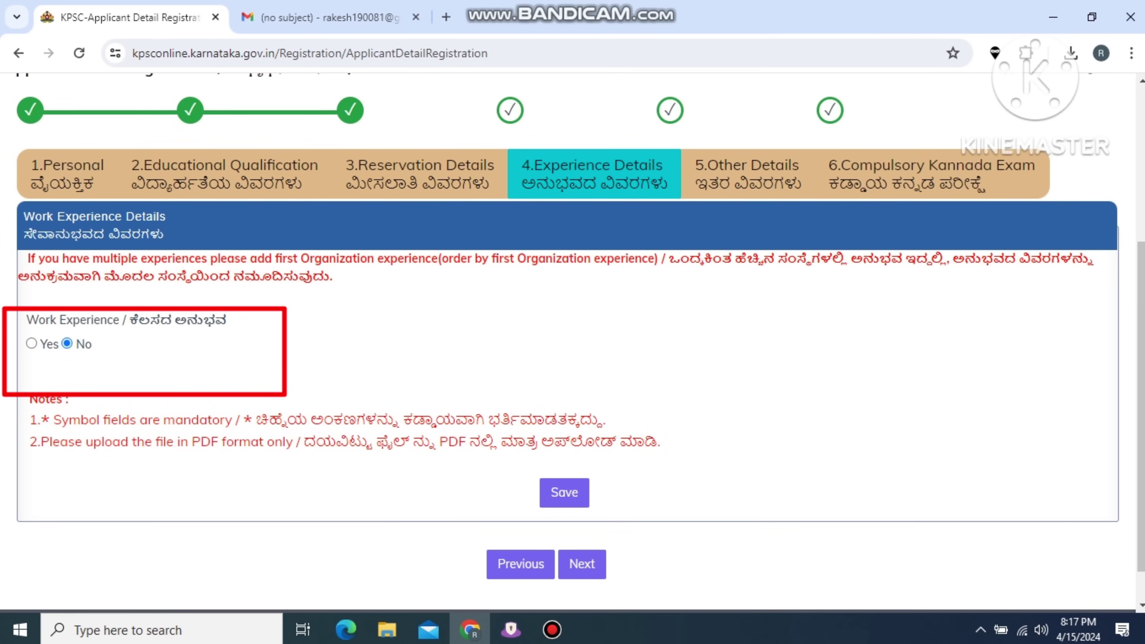
pyautogui.click(31, 344)
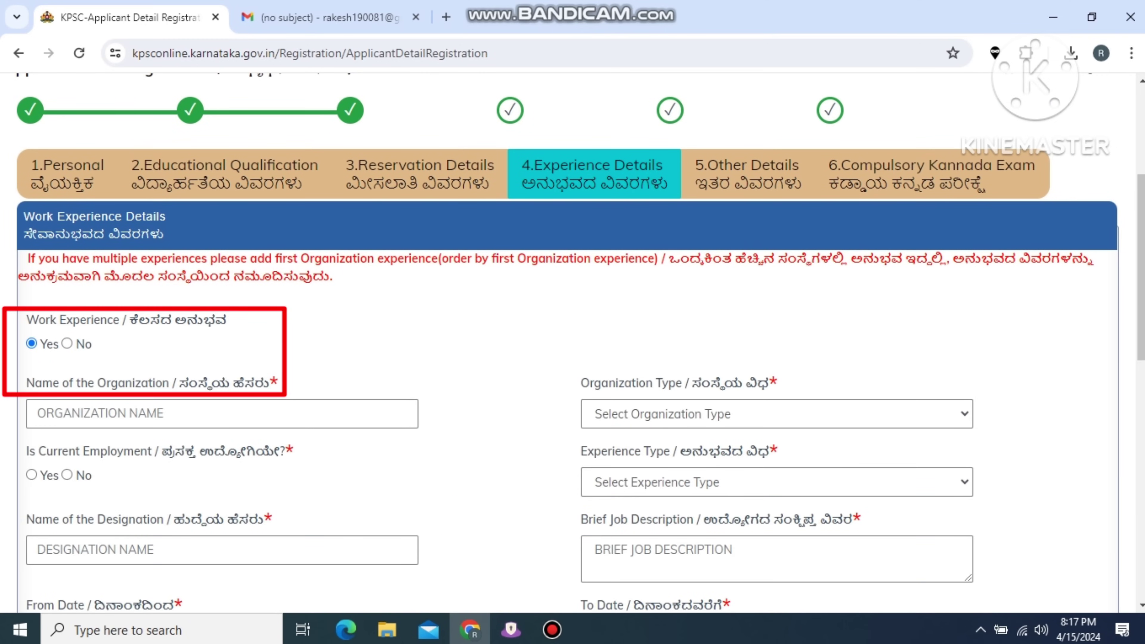
pyautogui.scroll(-2, 573, 343)
pyautogui.scroll(-4, 572, 343)
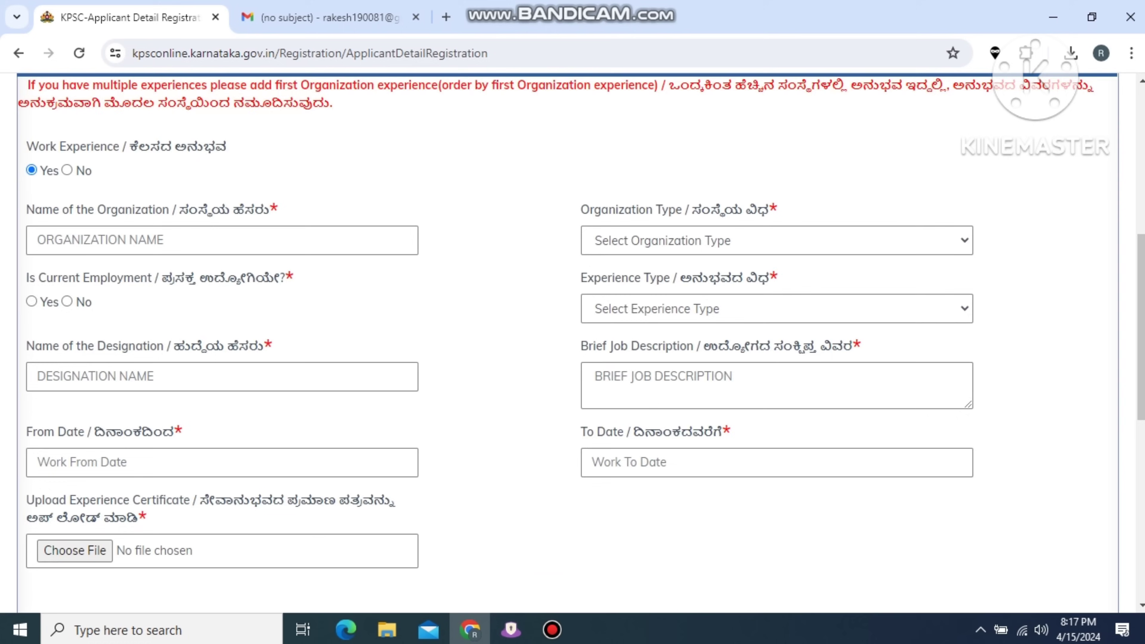
pyautogui.scroll(5, 573, 343)
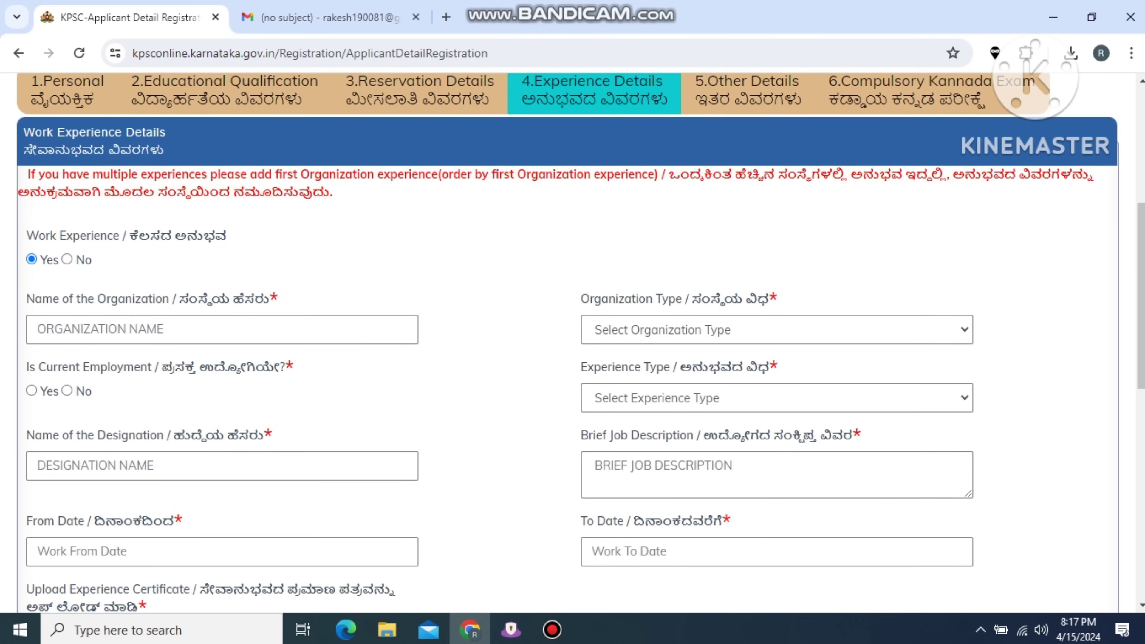
pyautogui.scroll(-2, 573, 343)
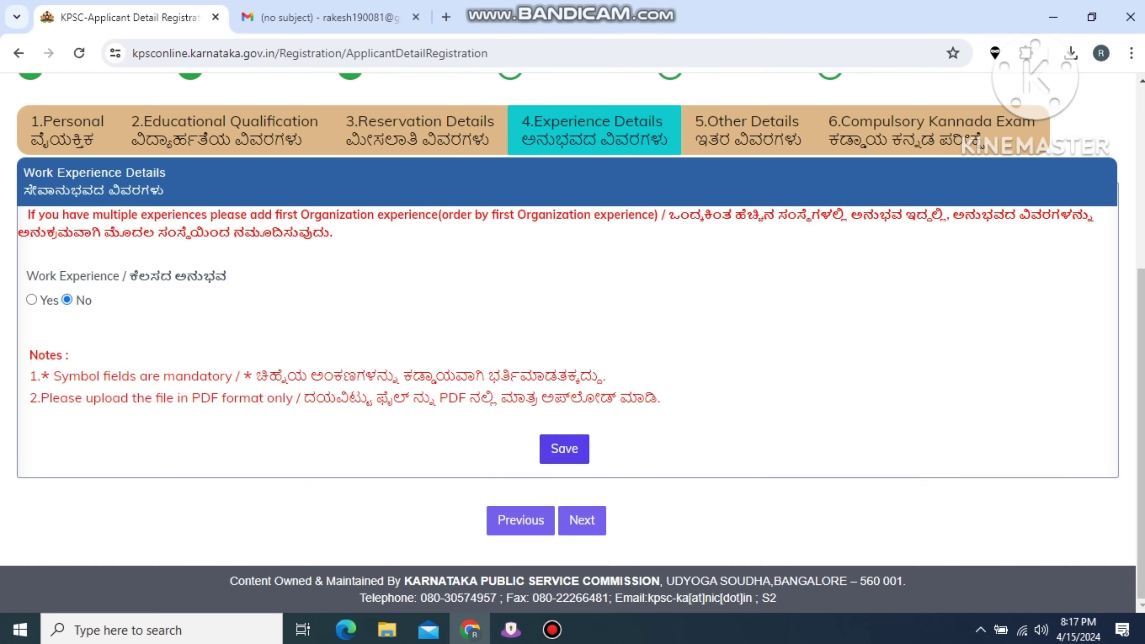
pyautogui.click(67, 175)
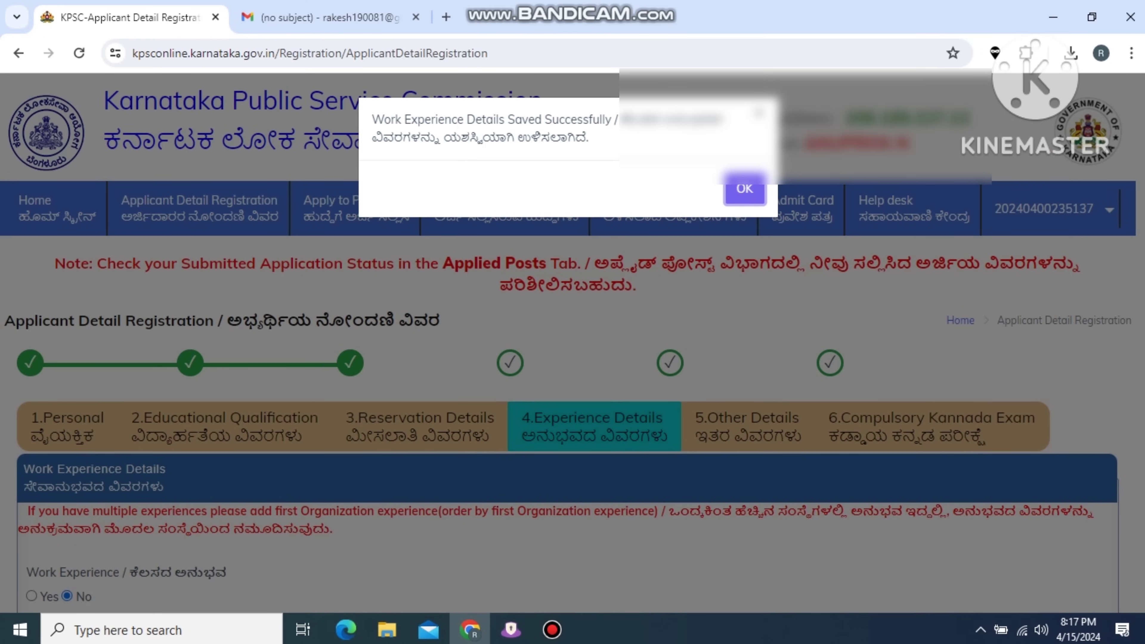
pyautogui.press('Return')
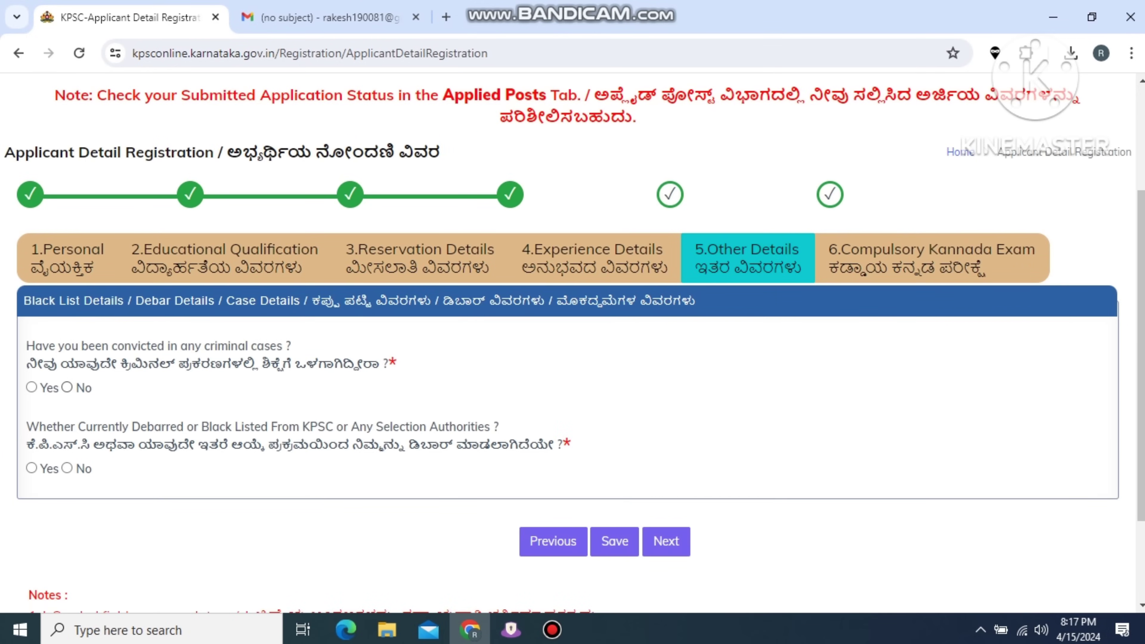
# Answer No to criminal convictions and to being debarred or blacklisted, then save and confirm.
pyautogui.click(67, 388)
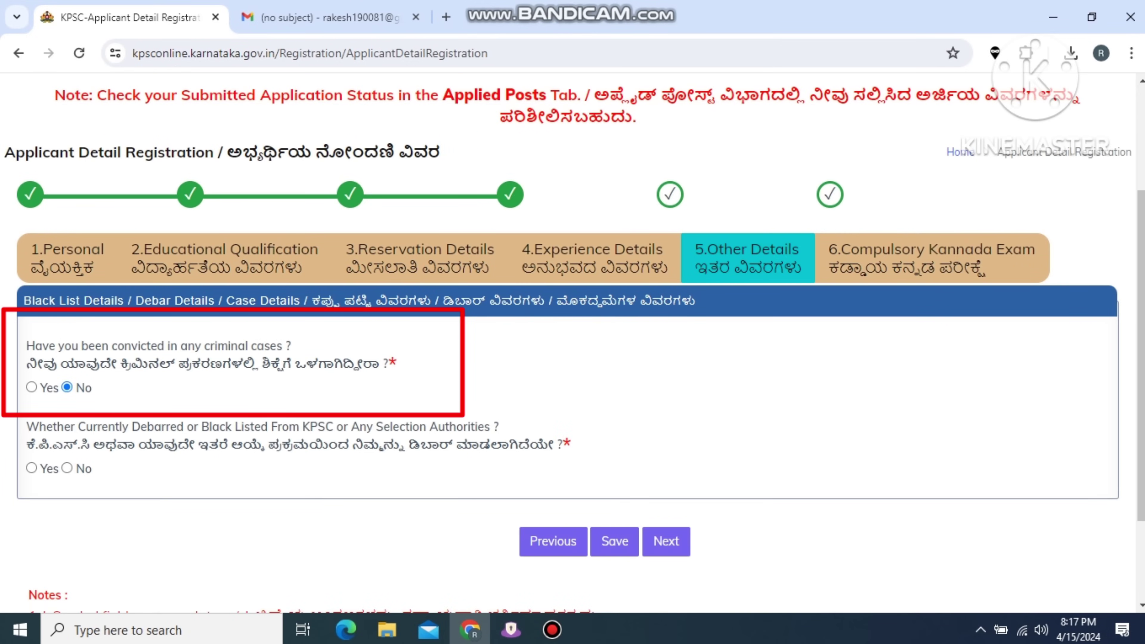
pyautogui.click(67, 468)
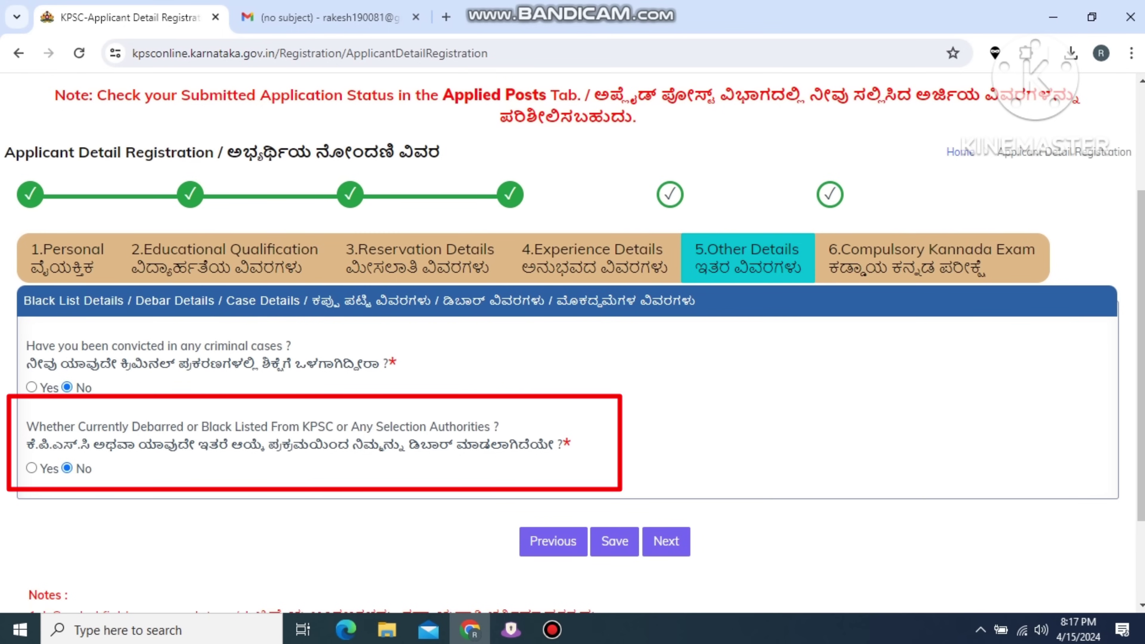
pyautogui.click(614, 541)
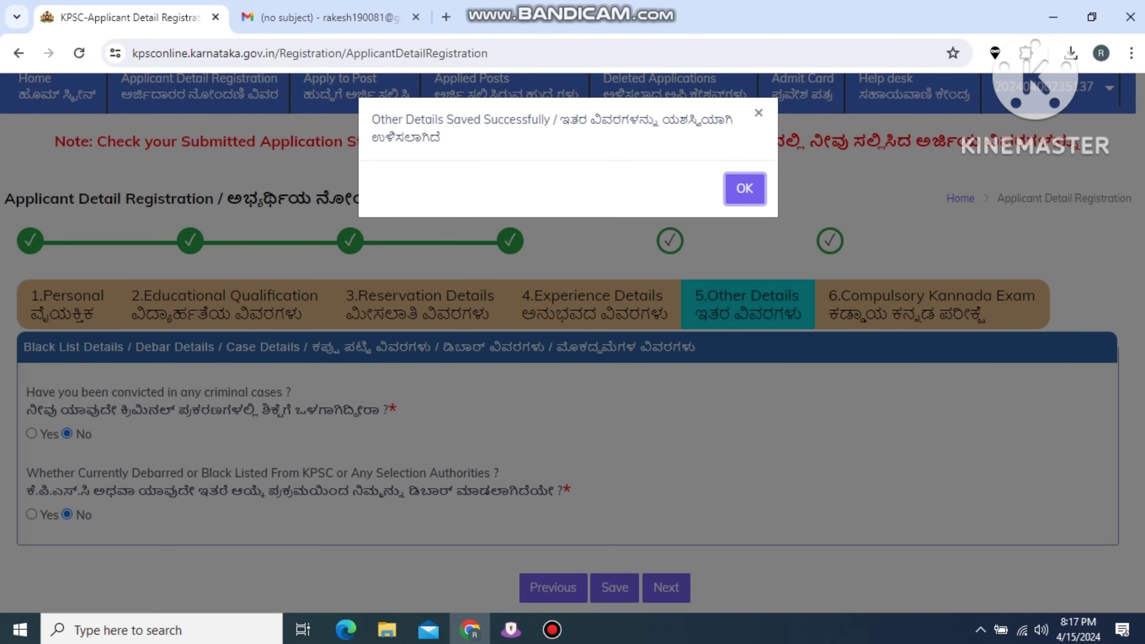
pyautogui.press('Return')
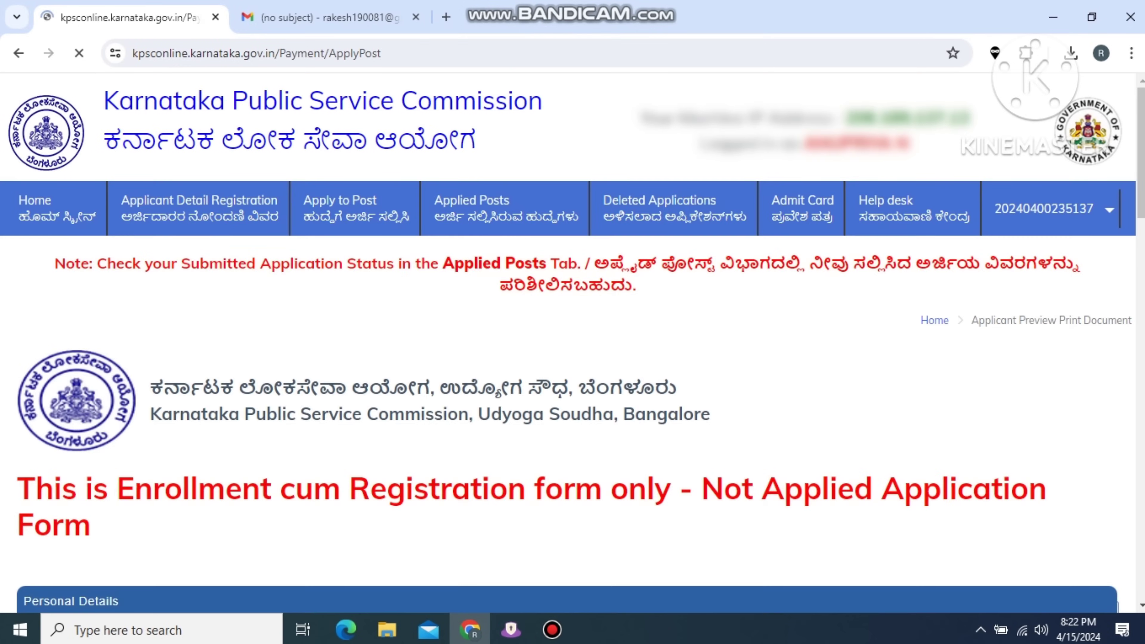
# Scroll the notifications table and choose Apply Post for notification 597/2023-24.
pyautogui.scroll(-3, 572, 343)
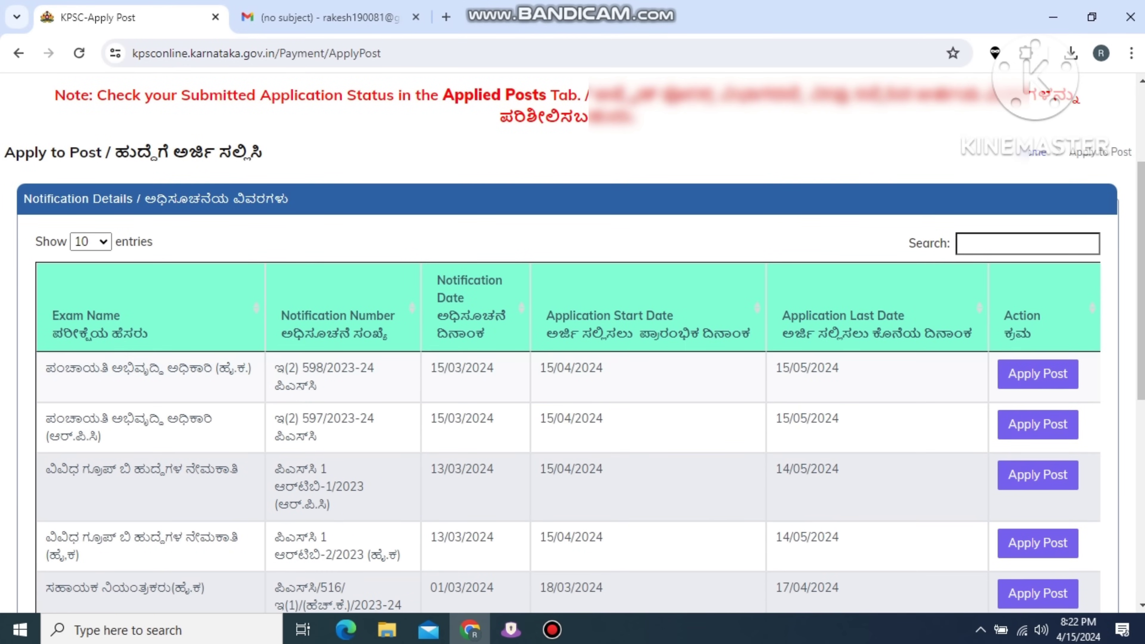
pyautogui.scroll(-2, 573, 343)
pyautogui.scroll(-2, 573, 343)
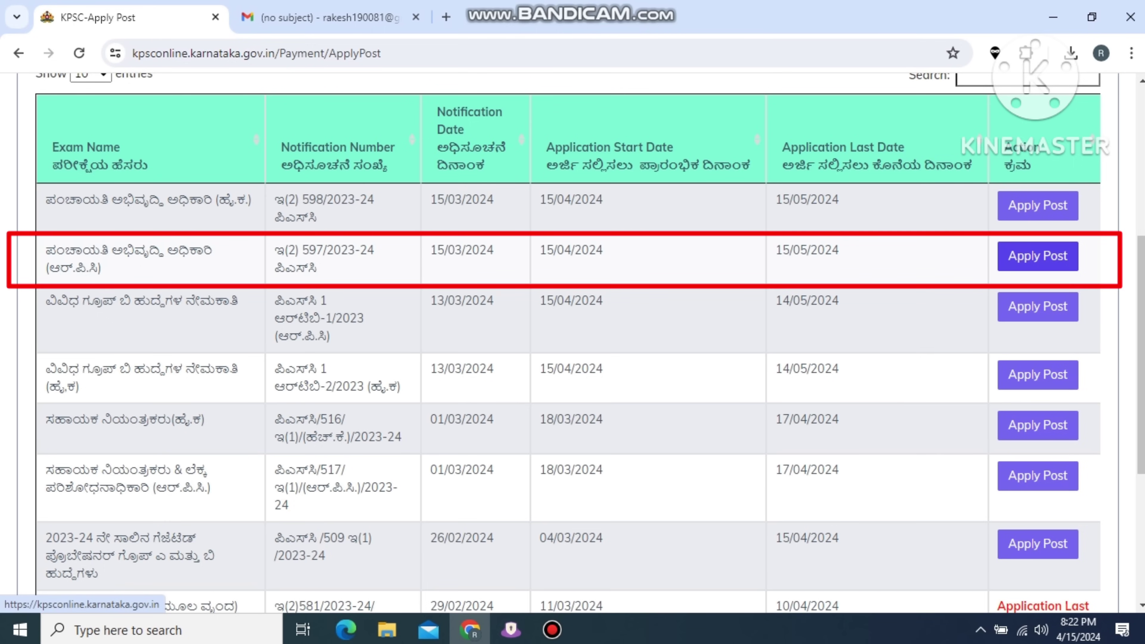
pyautogui.click(1038, 256)
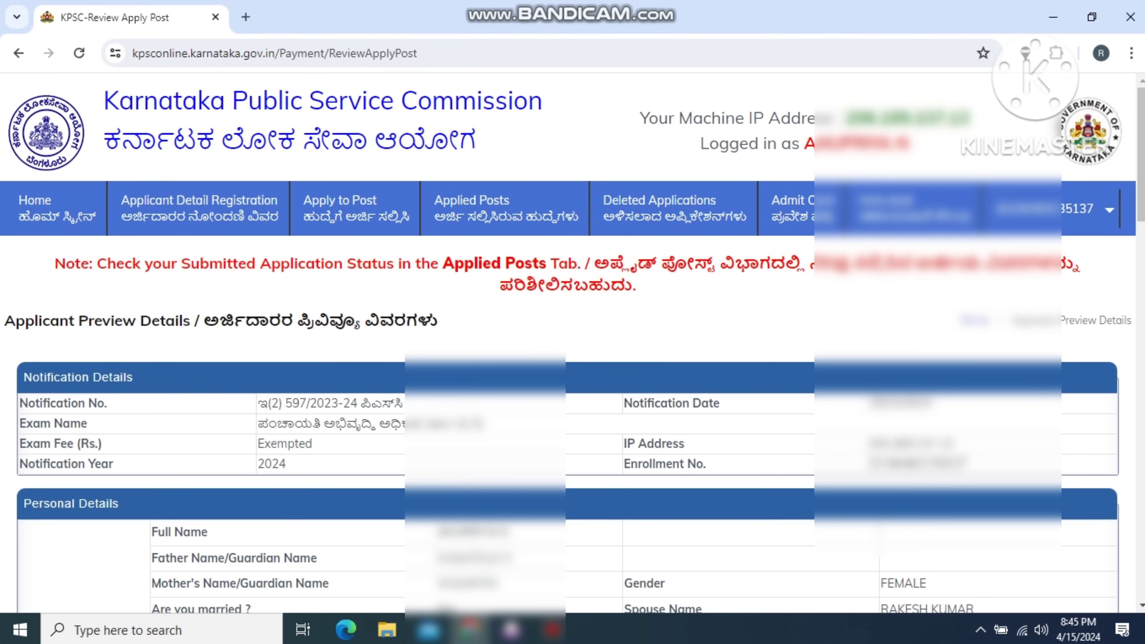
# Scroll through the Applicant Preview for notification 597/2023-24 to confirm the exam fee shows Exempted.
pyautogui.scroll(-3, 572, 343)
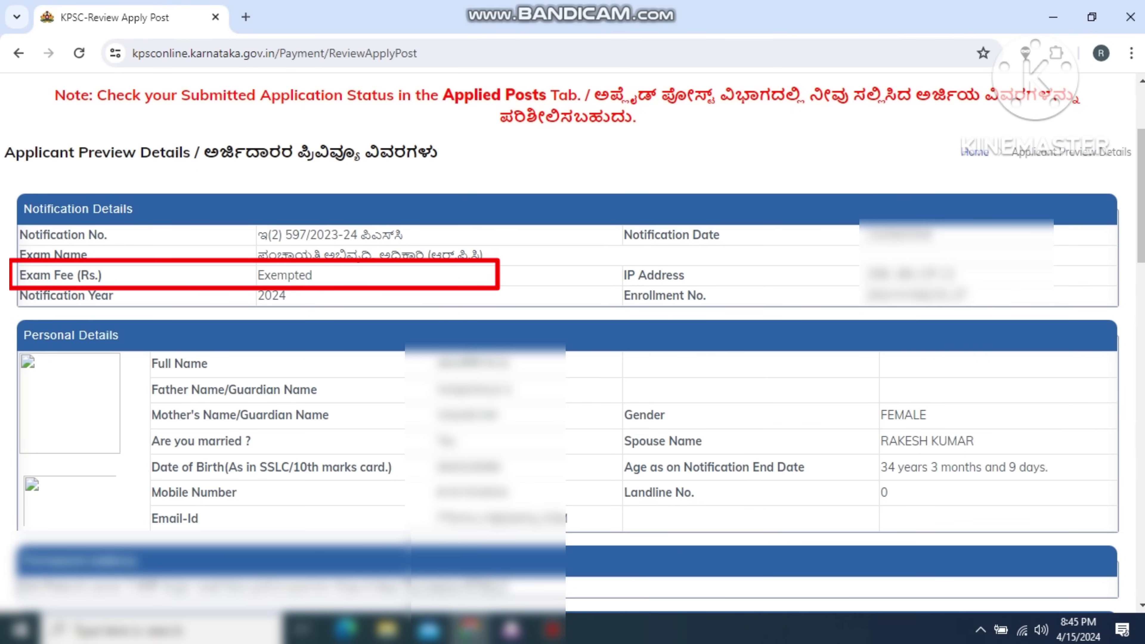
pyautogui.scroll(-2, 568, 338)
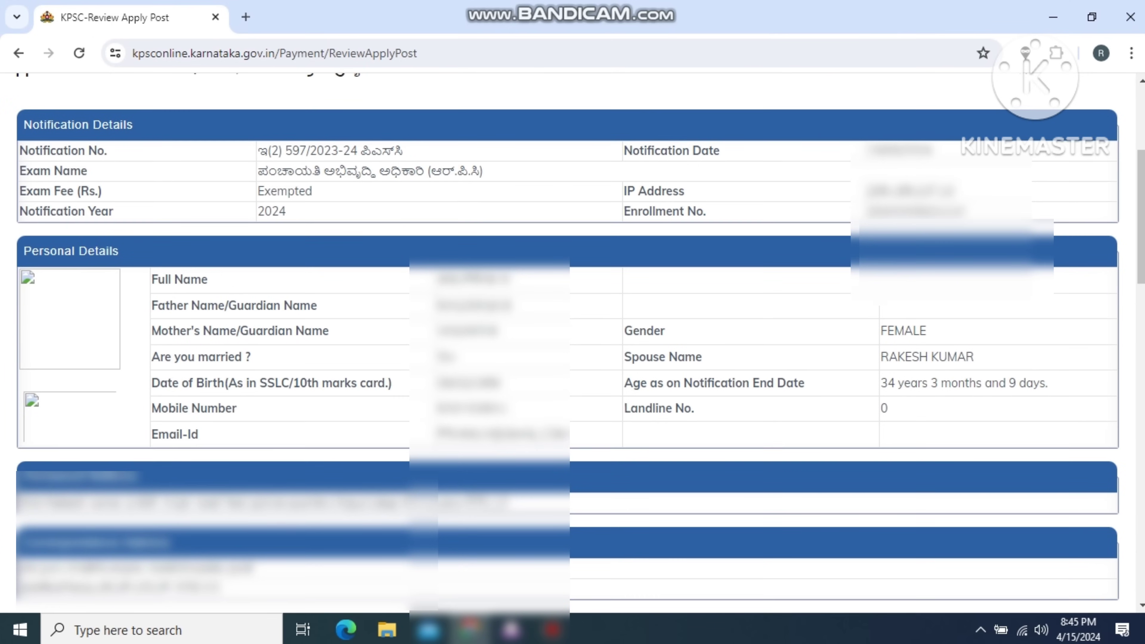